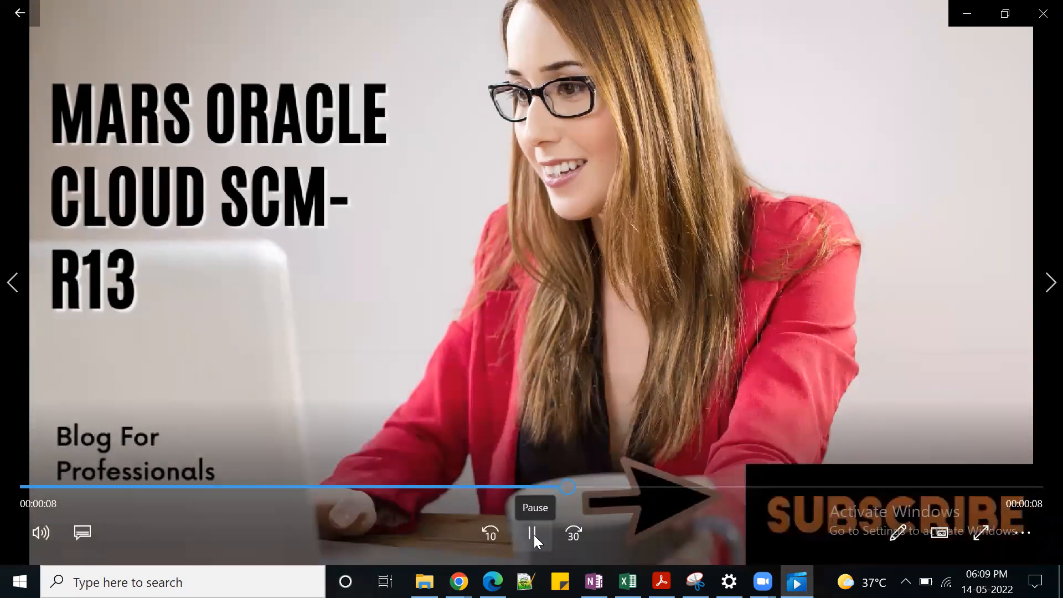
- Pause and close the intro video, and highlight "FBDI file format" in the Import Requisitions notes
{"action": "left_click", "coordinate": [534, 535]}
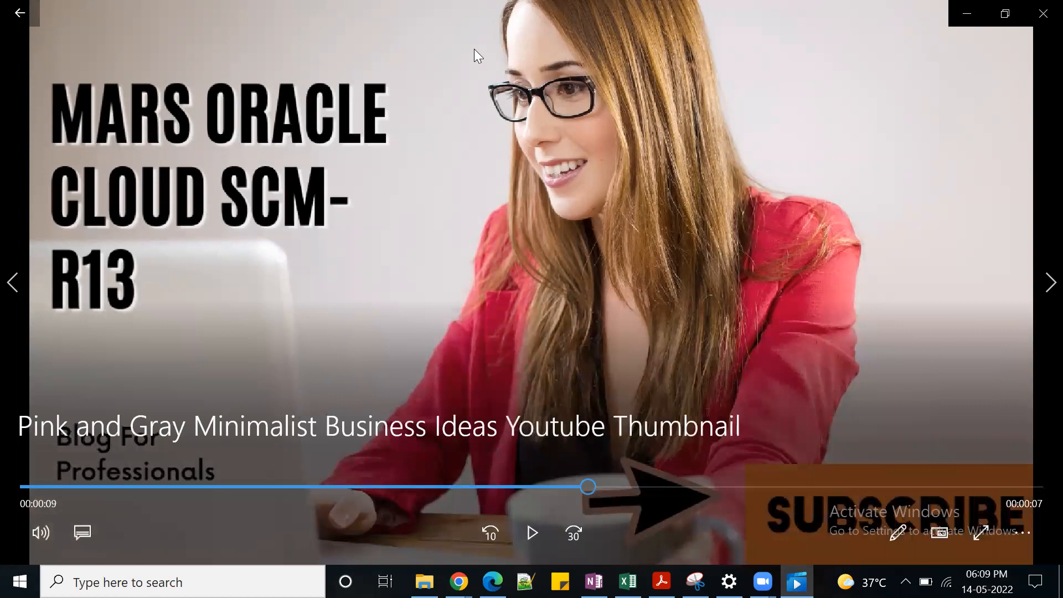
{"action": "key", "text": "alt+F4"}
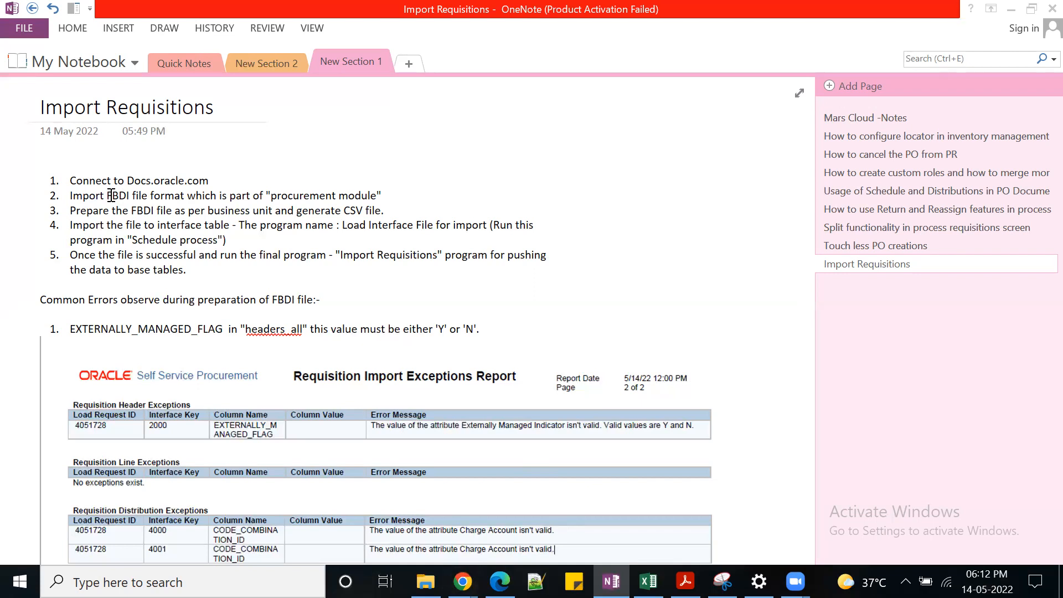
{"action": "left_click_drag", "start_coordinate": [109, 195], "coordinate": [185, 203]}
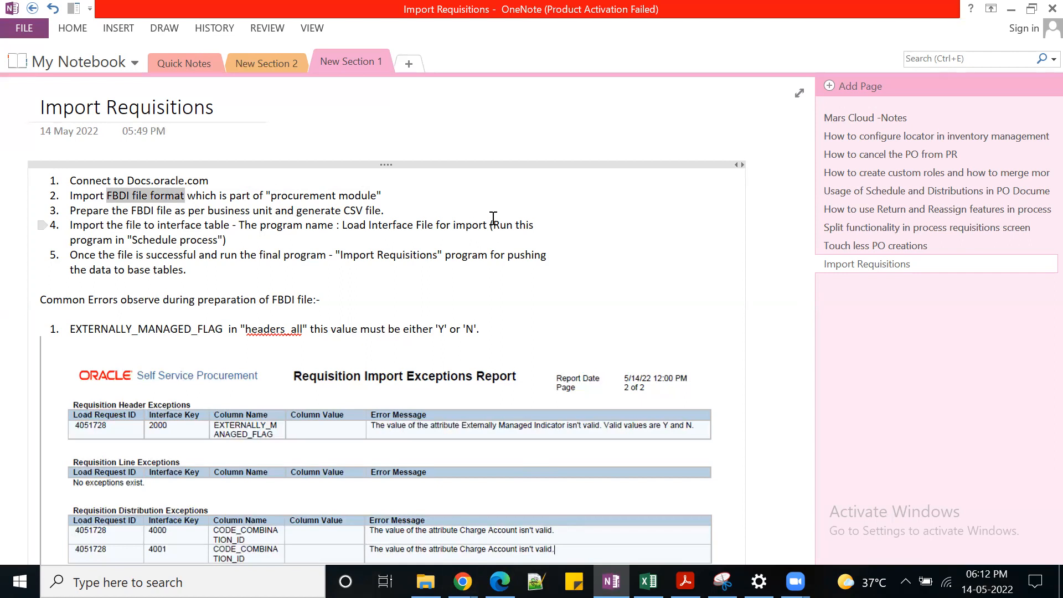
{"action": "left_click", "coordinate": [432, 193]}
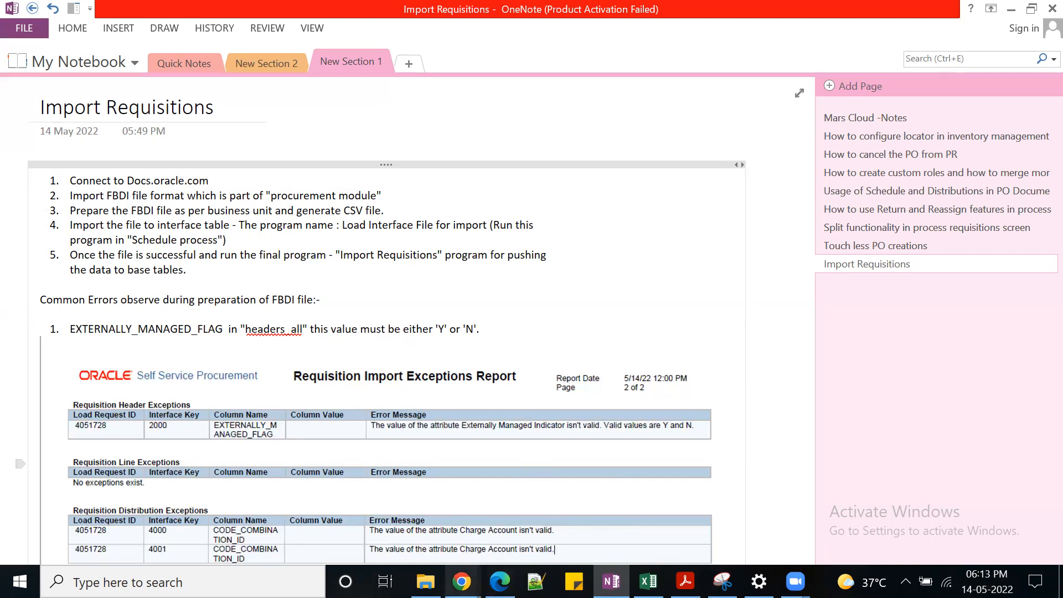
- Switch to Chrome and open the Oracle Help Center in a fresh tab through a Google search for docs.oracle.com
{"action": "mouse_move", "coordinate": [462, 581]}
{"action": "left_click", "coordinate": [391, 540]}
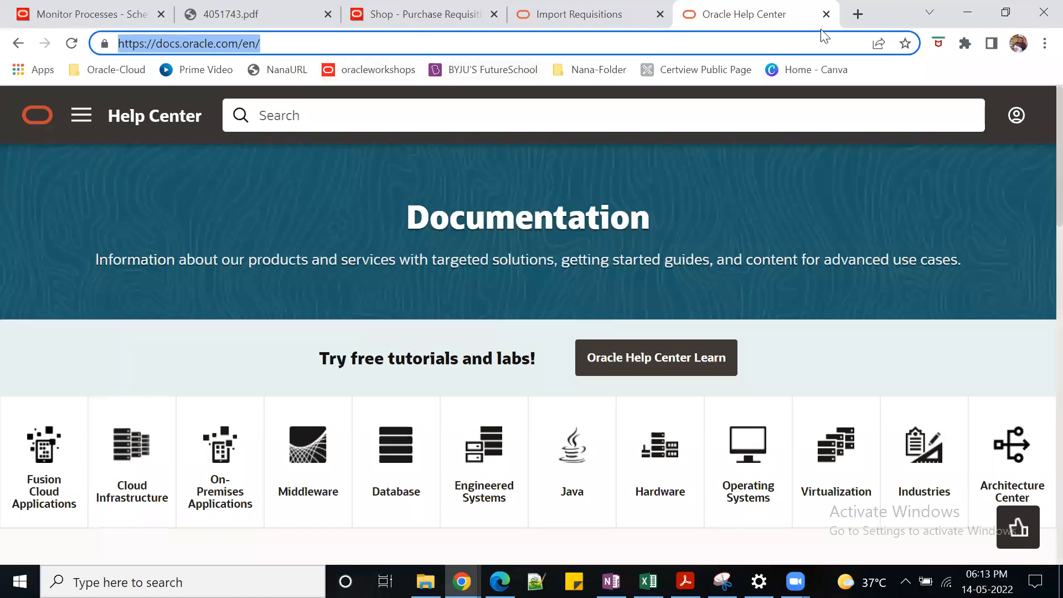
{"action": "key", "text": "ctrl+w"}
{"action": "key", "text": "ctrl+t"}
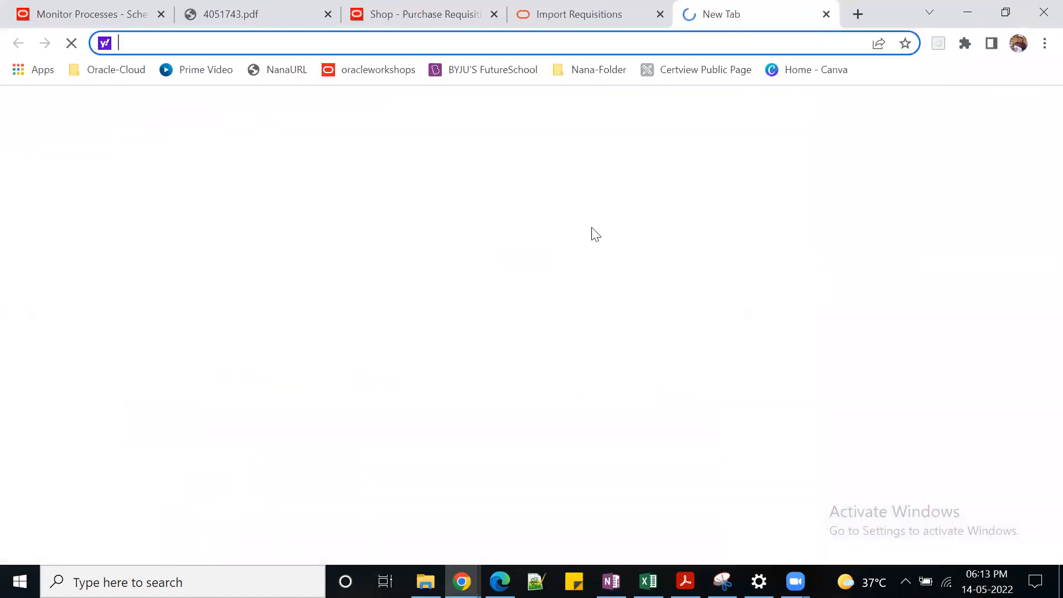
{"action": "type", "text": "g"}
{"action": "key", "text": "Return"}
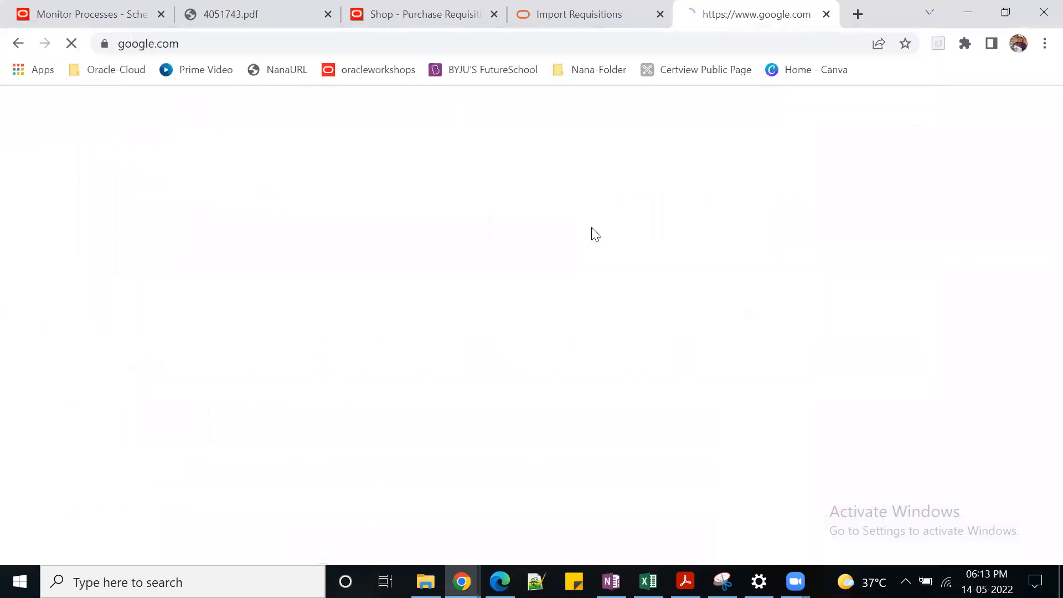
{"action": "type", "text": "doc"}
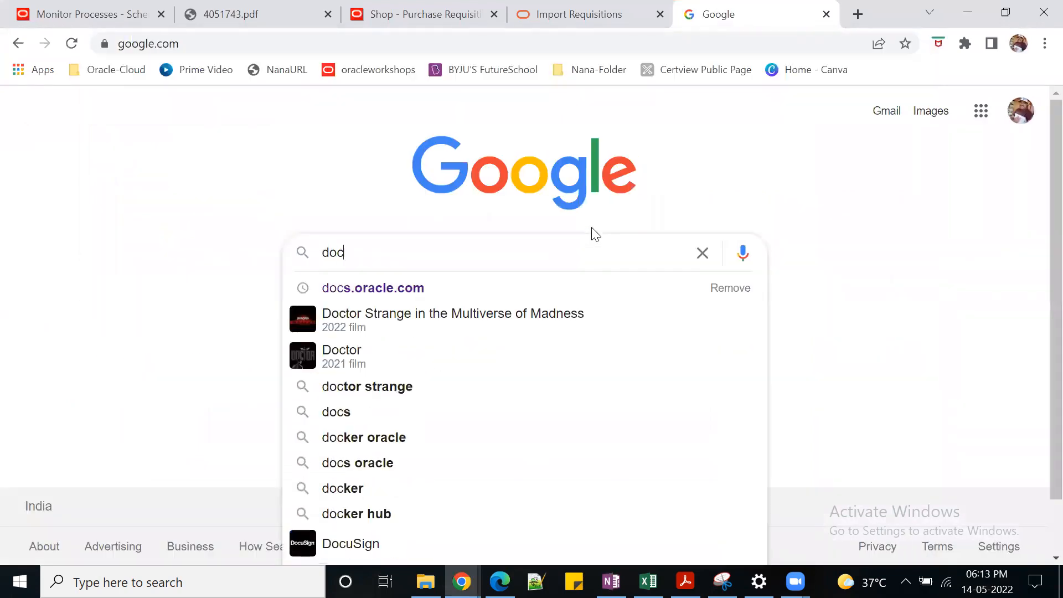
{"action": "left_click", "coordinate": [425, 290]}
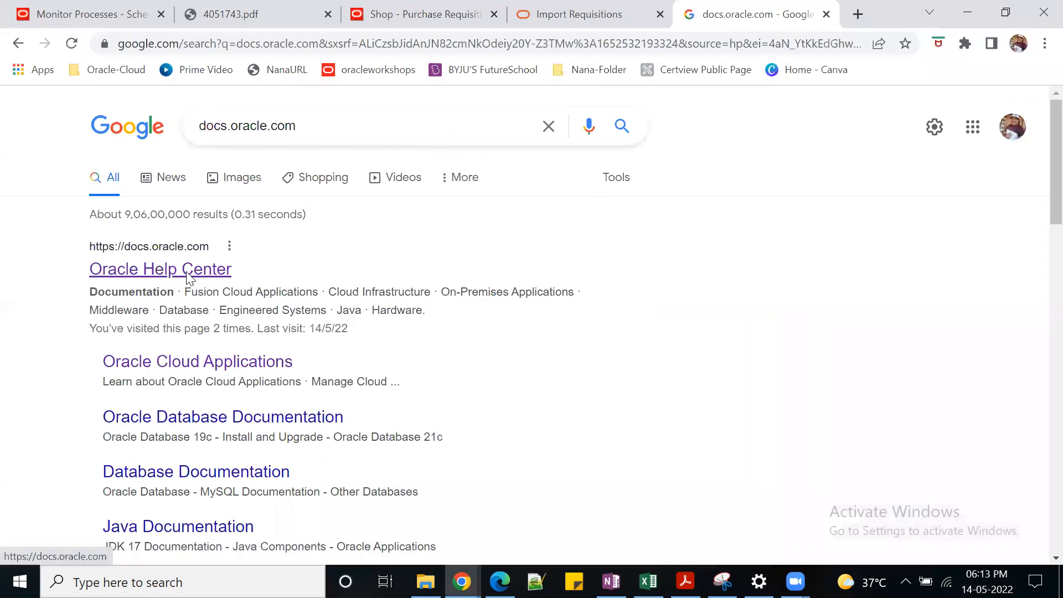
{"action": "left_click", "coordinate": [182, 272]}
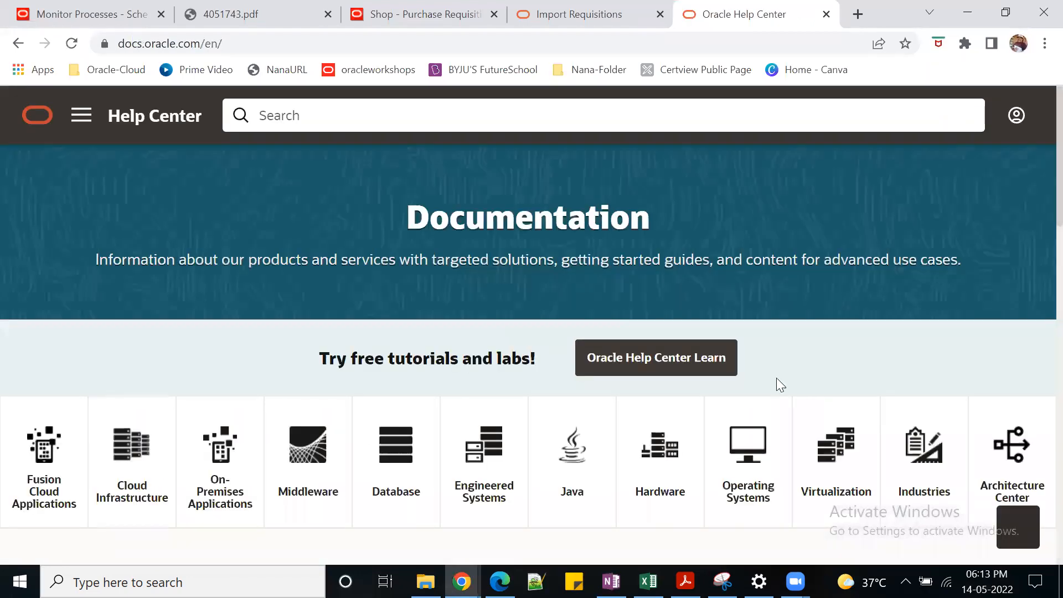
- Go to the Procurement documentation within Fusion Cloud Applications and show all its books
{"action": "left_click", "coordinate": [47, 498]}
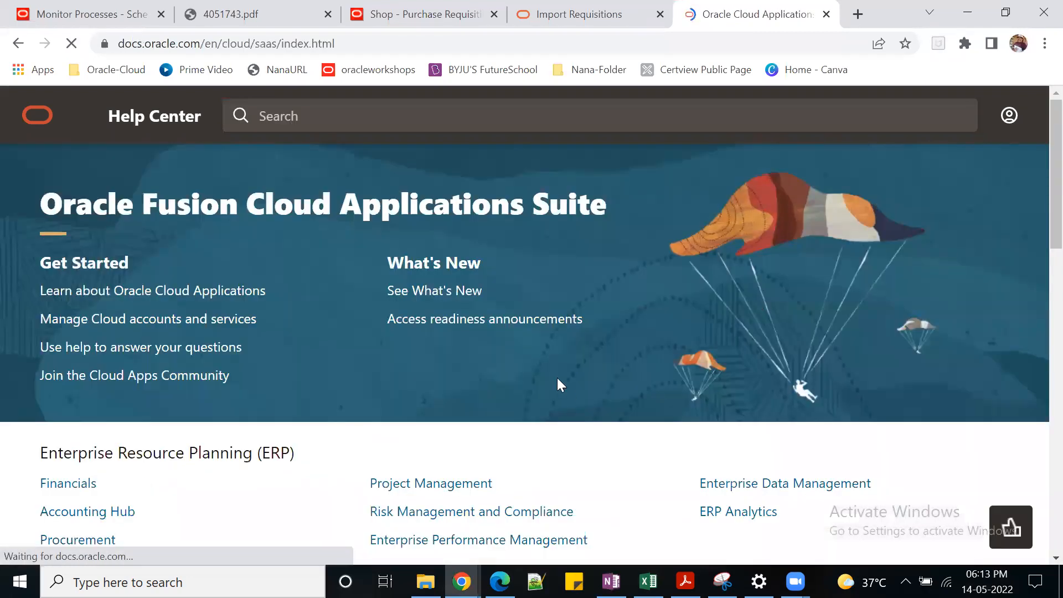
{"action": "scroll", "coordinate": [558, 381], "scroll_direction": "down", "scroll_amount": 3}
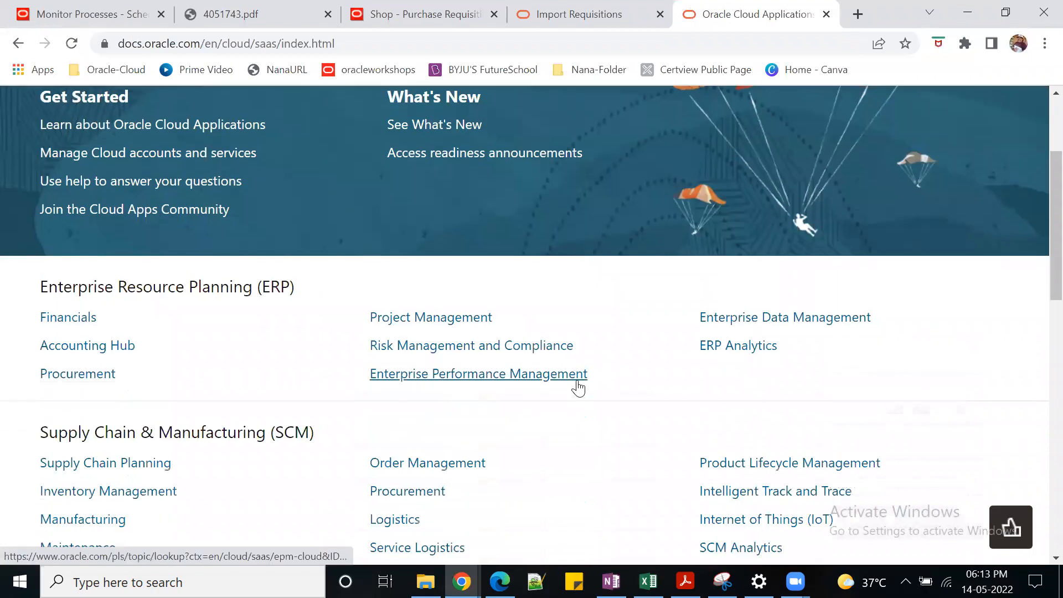
{"action": "left_click", "coordinate": [420, 498]}
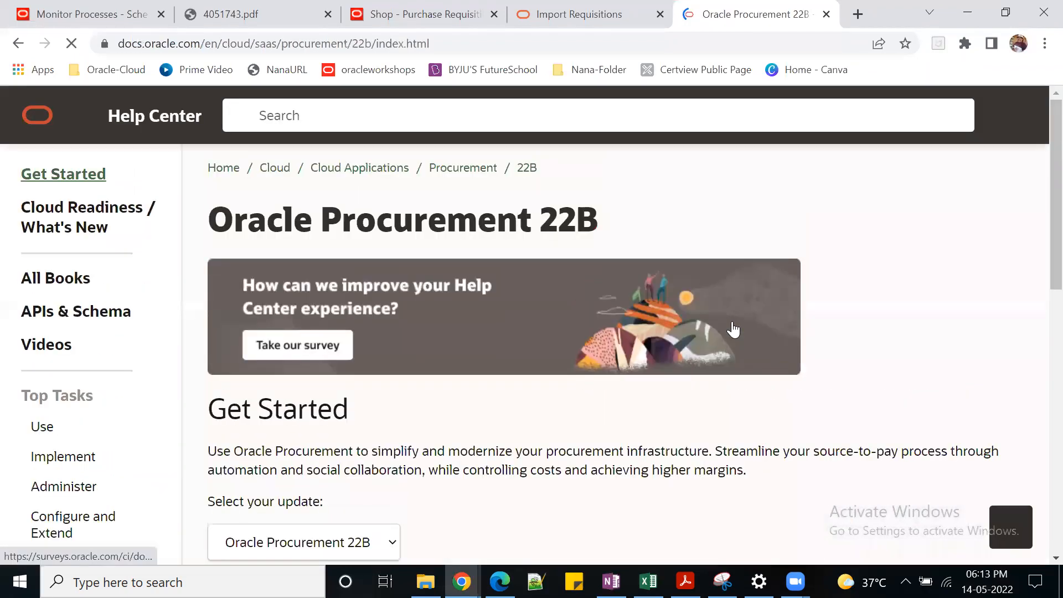
{"action": "left_click", "coordinate": [66, 285]}
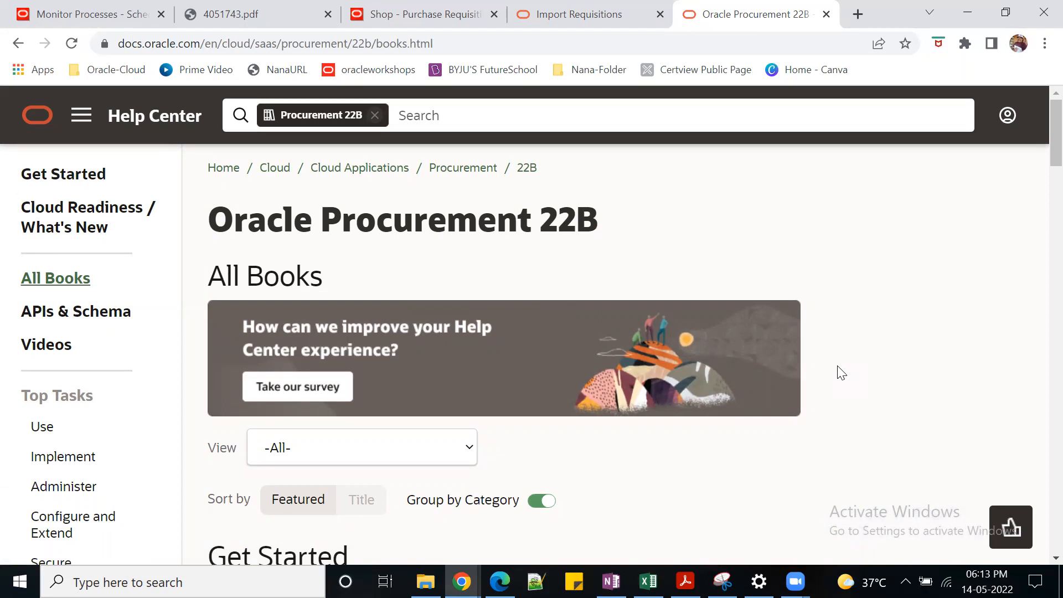
- Compare the documentation's release with the one given in the Oracle application's About This Application information, and return to the documentation
{"action": "left_click_drag", "start_coordinate": [547, 220], "coordinate": [606, 222]}
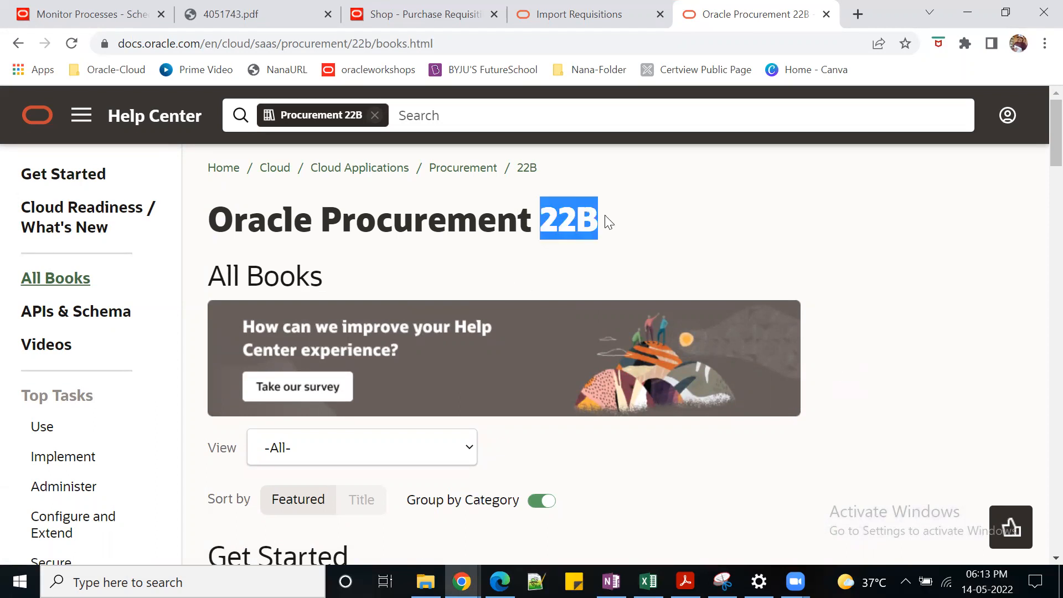
{"action": "mouse_move", "coordinate": [462, 581]}
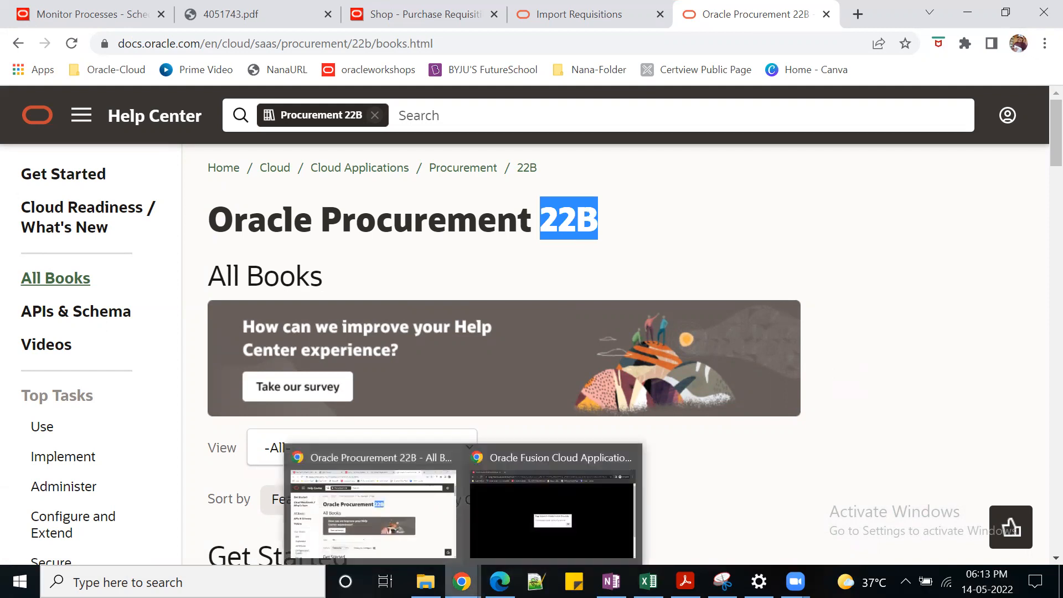
{"action": "left_click", "coordinate": [141, 27]}
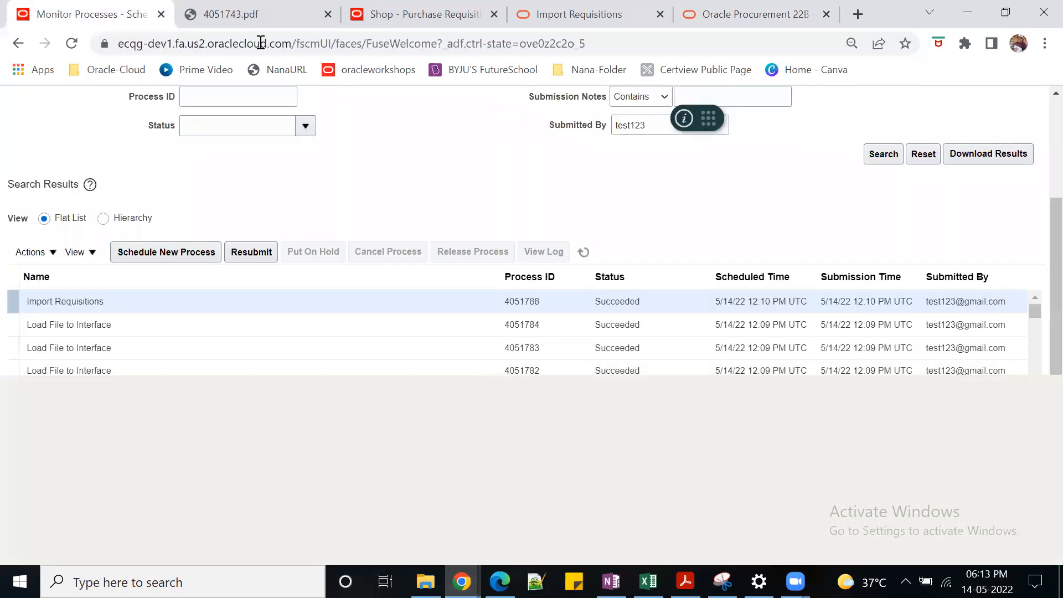
{"action": "scroll", "coordinate": [944, 213], "scroll_direction": "up", "scroll_amount": 3}
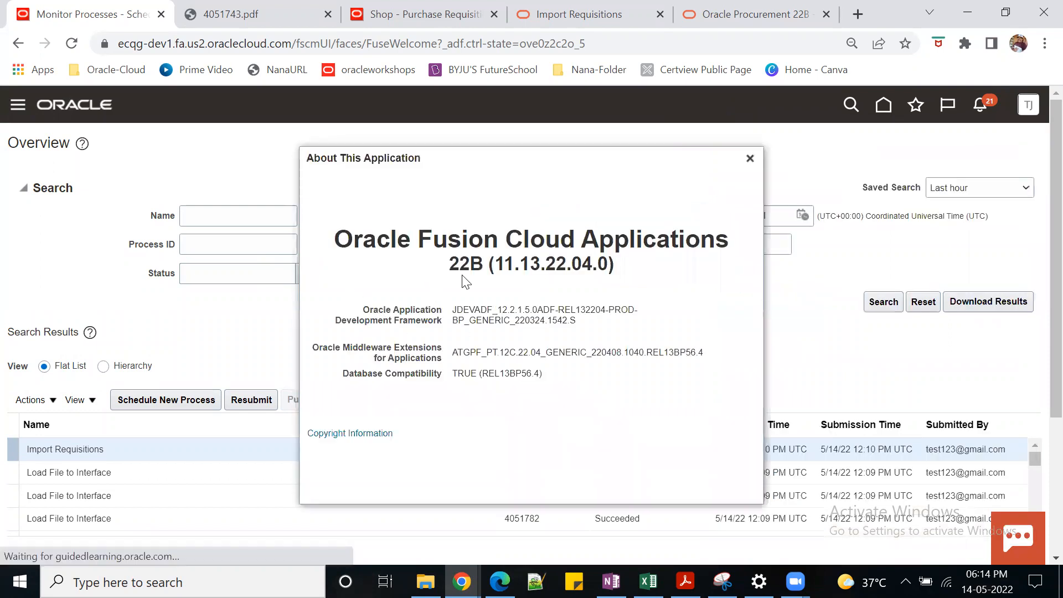
{"action": "left_click_drag", "start_coordinate": [454, 269], "coordinate": [623, 266]}
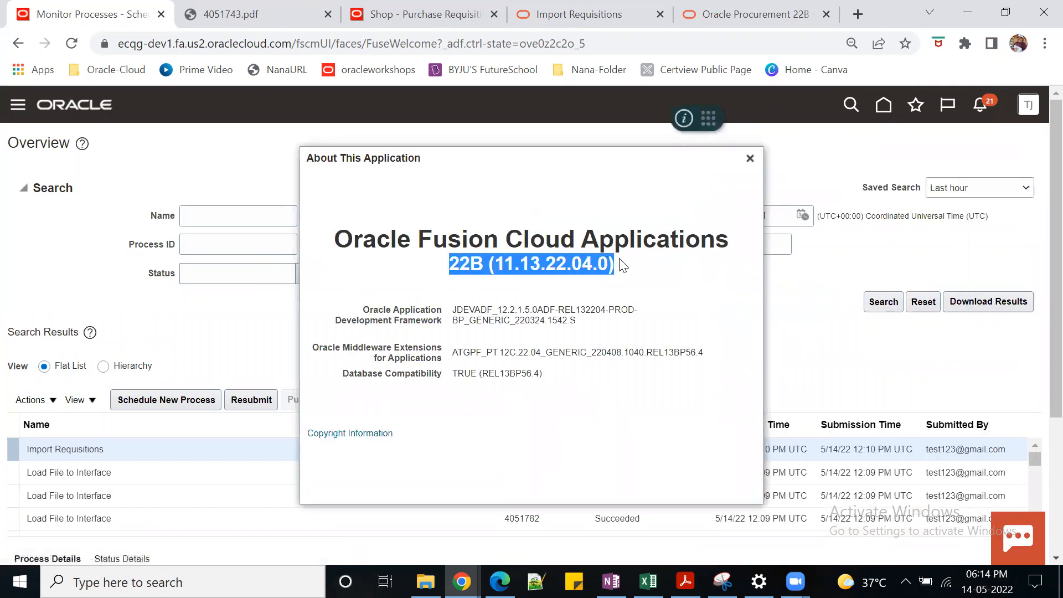
{"action": "left_click", "coordinate": [750, 159]}
{"action": "left_click", "coordinate": [726, 25]}
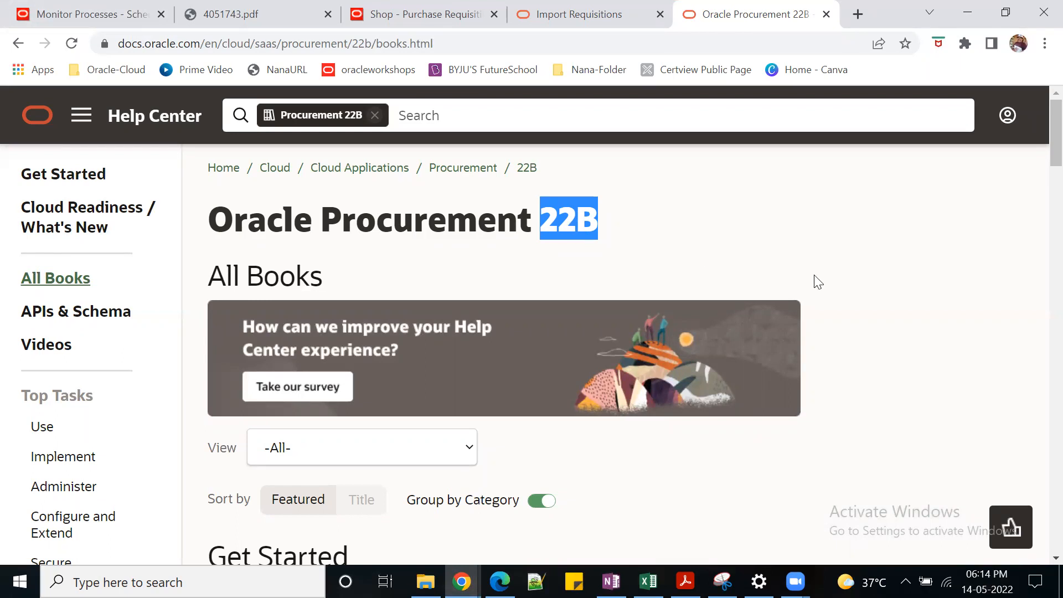
- Open the HTML version of the File-Based Data Import (FBDI) for Oracle Procurement Cloud book under Implementation
{"action": "scroll", "coordinate": [830, 310], "scroll_direction": "down", "scroll_amount": 8}
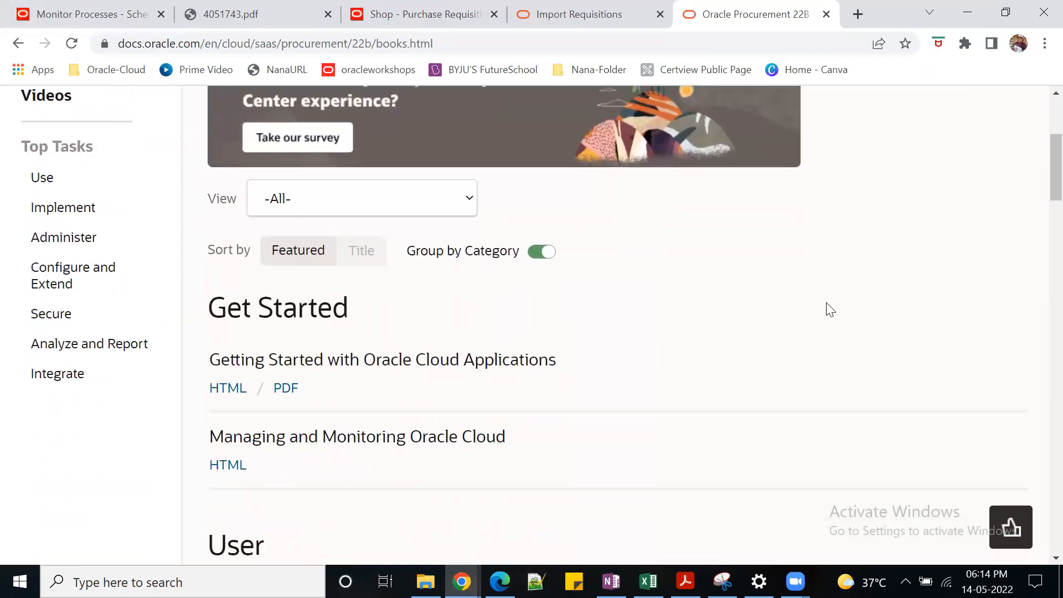
{"action": "scroll", "coordinate": [748, 323], "scroll_direction": "down", "scroll_amount": 9}
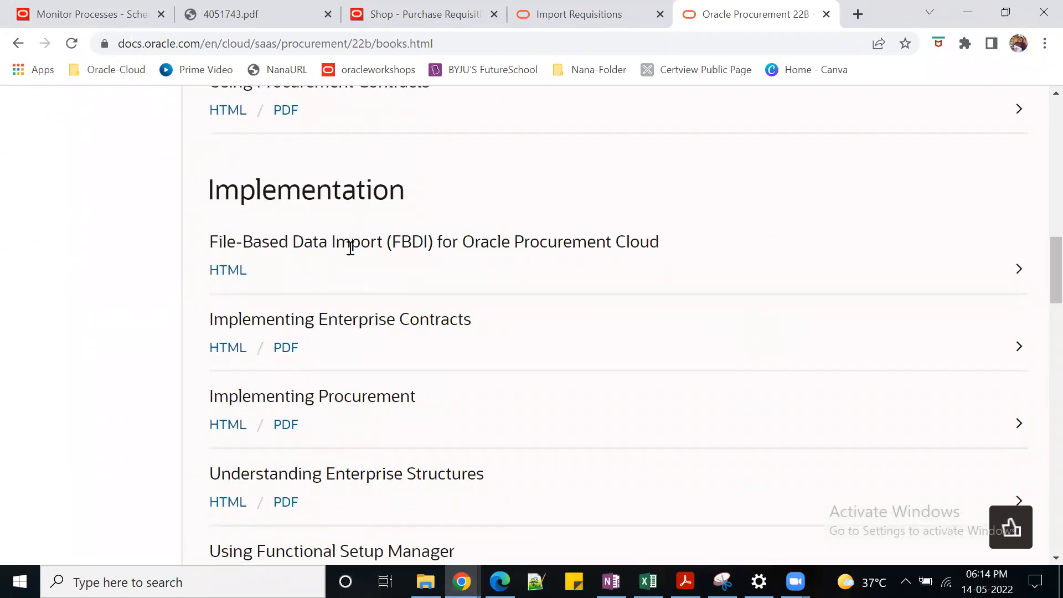
{"action": "left_click_drag", "start_coordinate": [480, 243], "coordinate": [672, 252]}
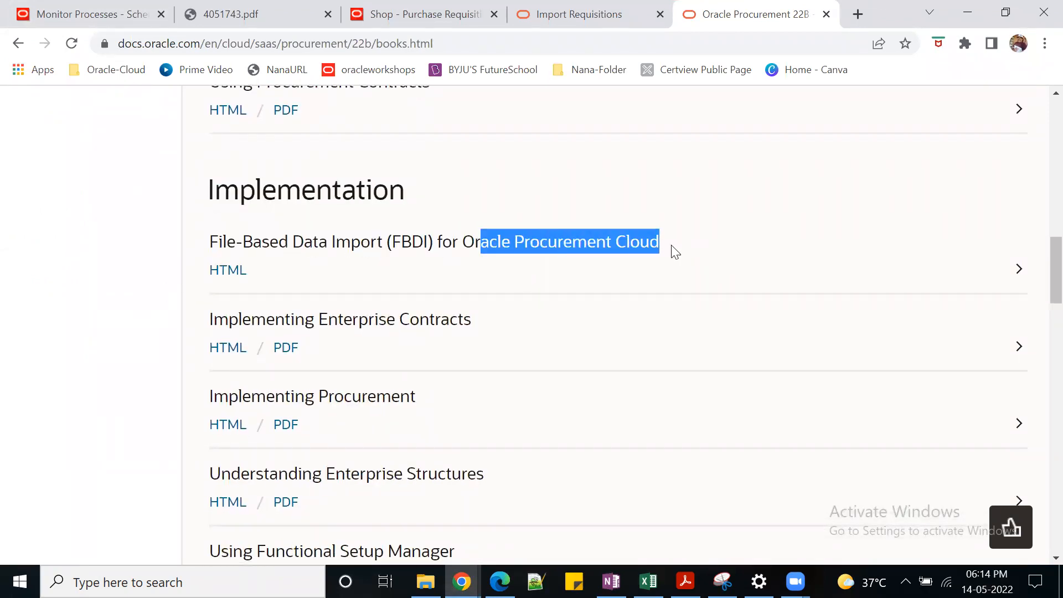
{"action": "left_click", "coordinate": [230, 277]}
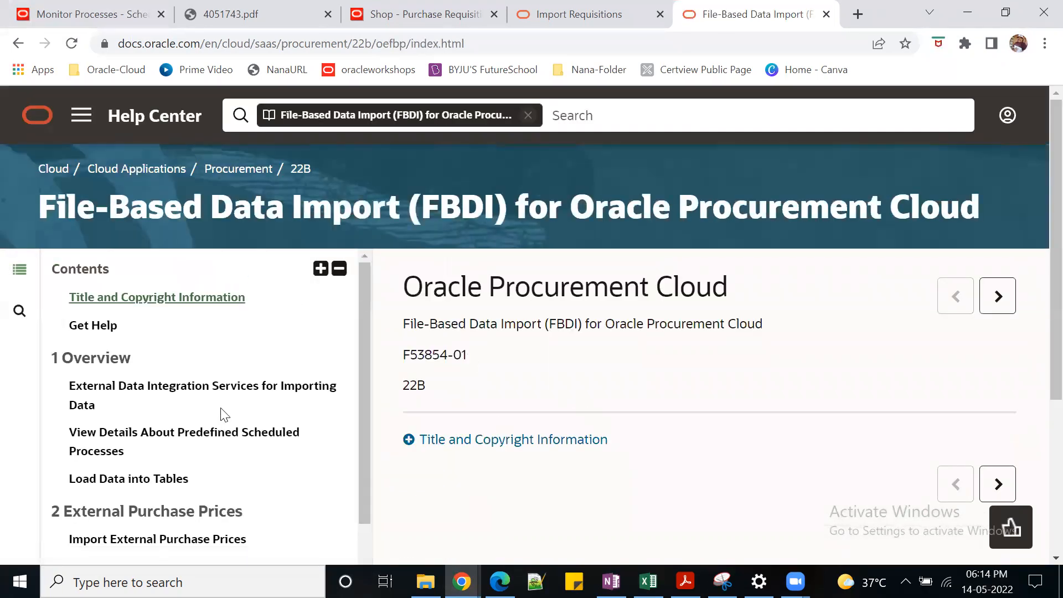
- Download RequisitionImportTemplate.xlsm from the Import Requisitions topic under Self Service Procurement and show the file in the Downloads folder
{"action": "scroll", "coordinate": [221, 414], "scroll_direction": "down", "scroll_amount": 5}
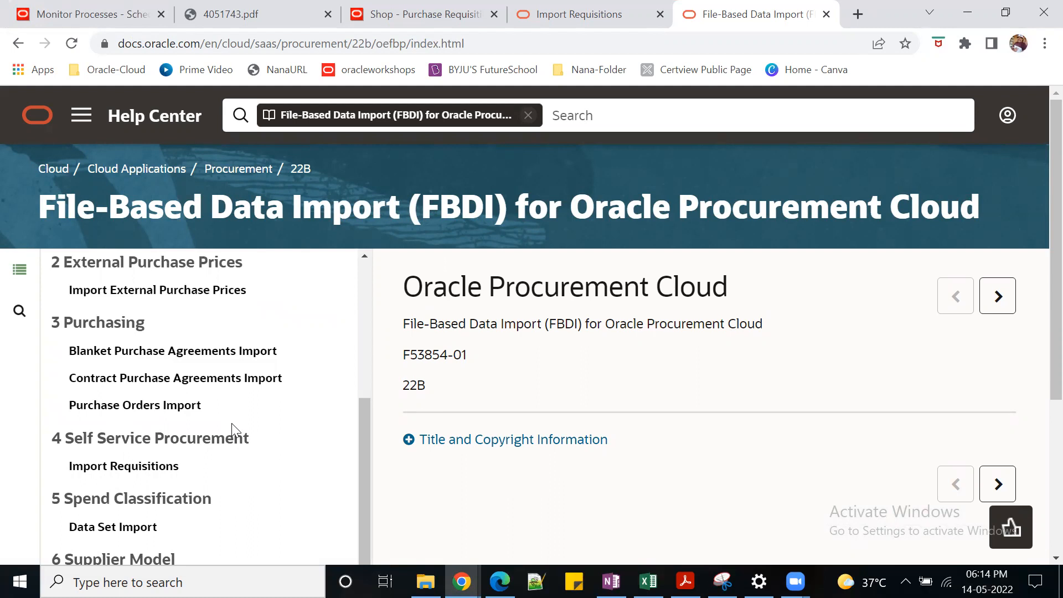
{"action": "left_click", "coordinate": [119, 467]}
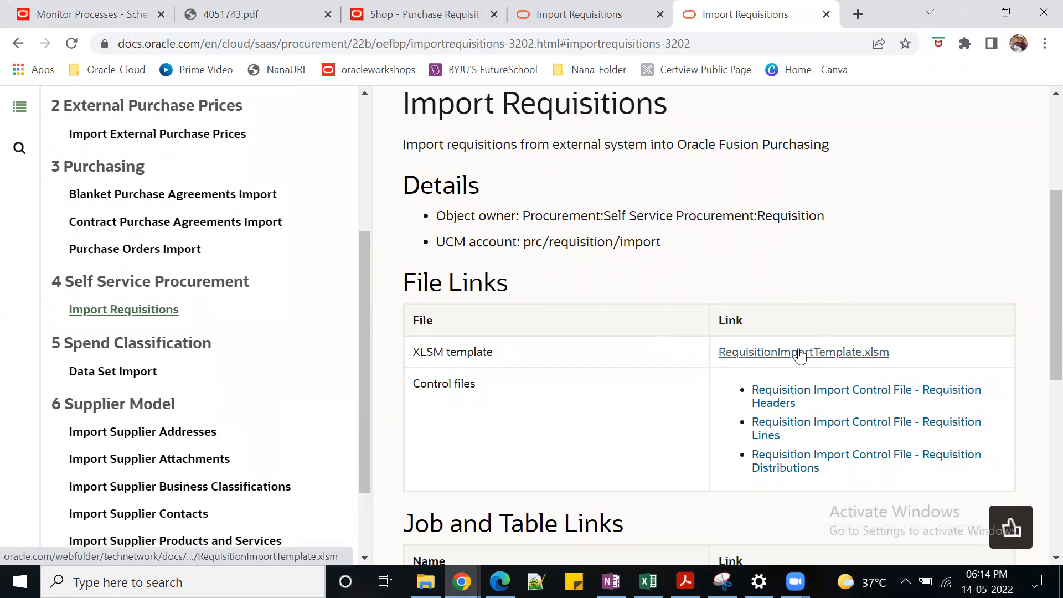
{"action": "left_click", "coordinate": [800, 352]}
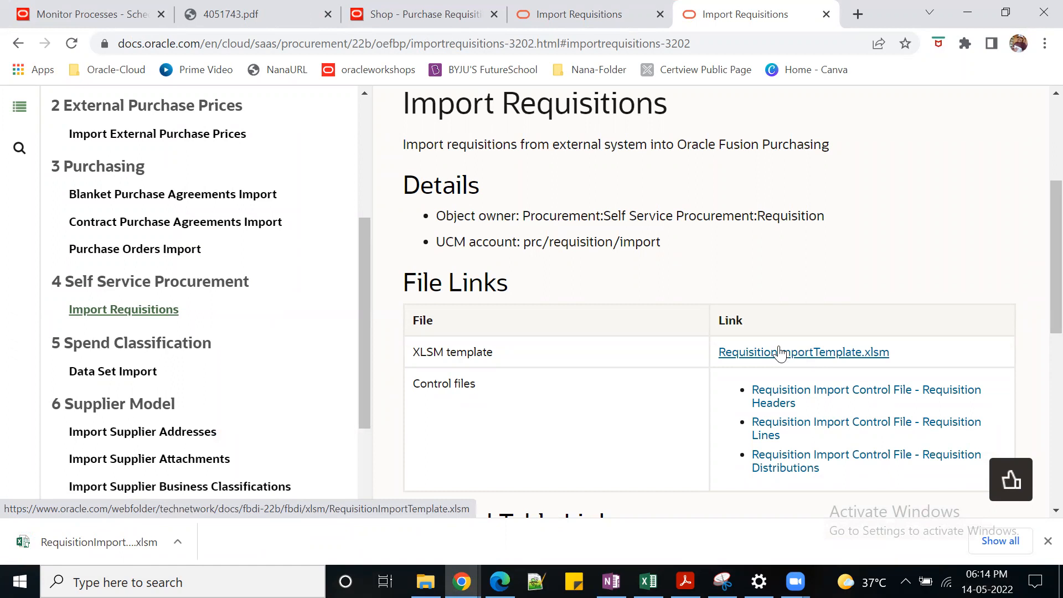
{"action": "left_click", "coordinate": [997, 545]}
{"action": "left_click", "coordinate": [369, 271]}
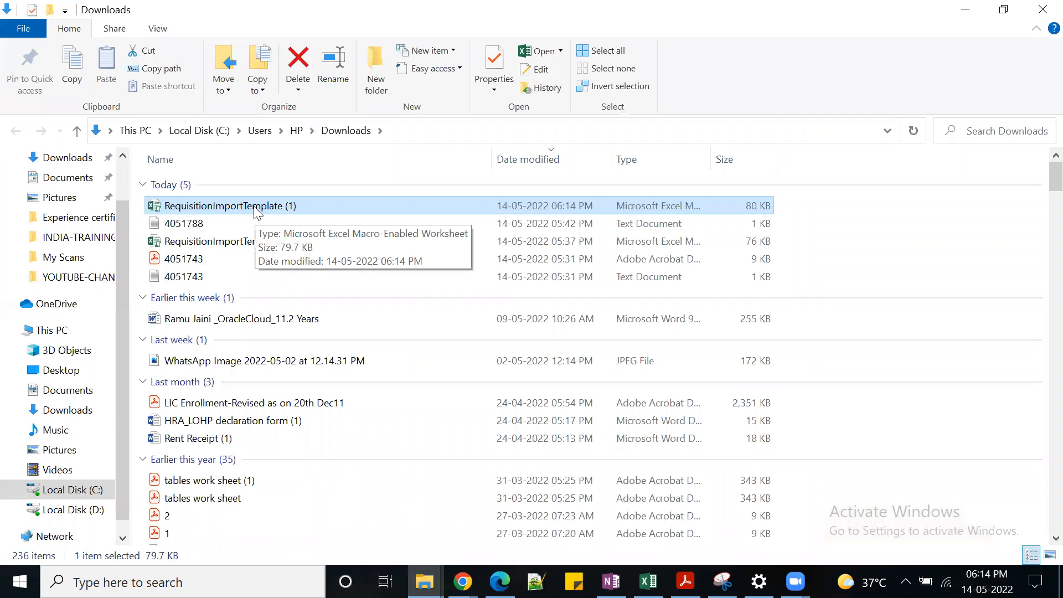
- Bring up the older RequisitionImportTemplate workbook, decline reopening it, and close it
{"action": "double_click", "coordinate": [261, 247]}
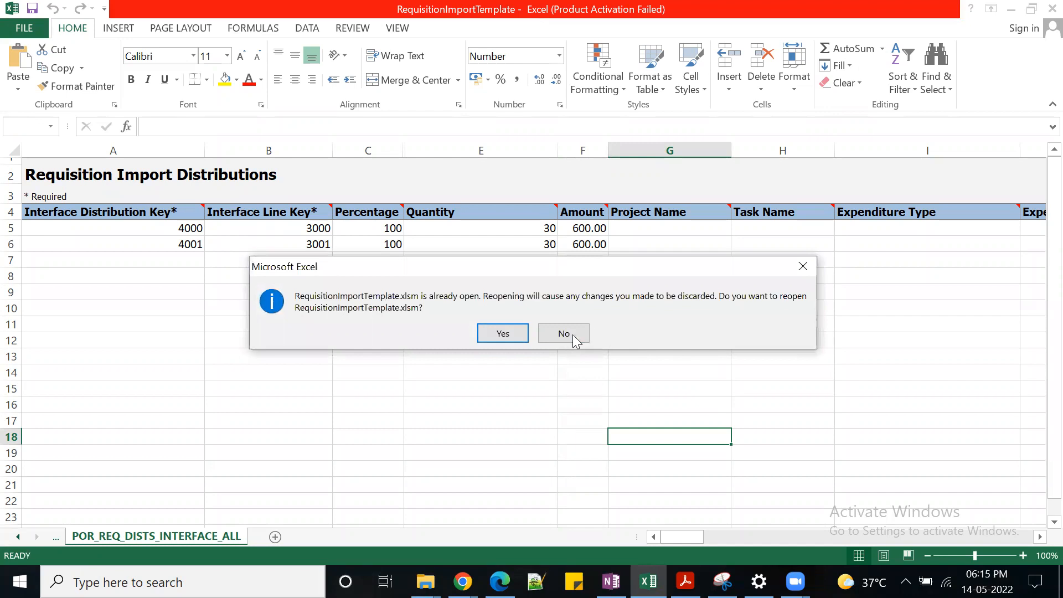
{"action": "left_click", "coordinate": [562, 336]}
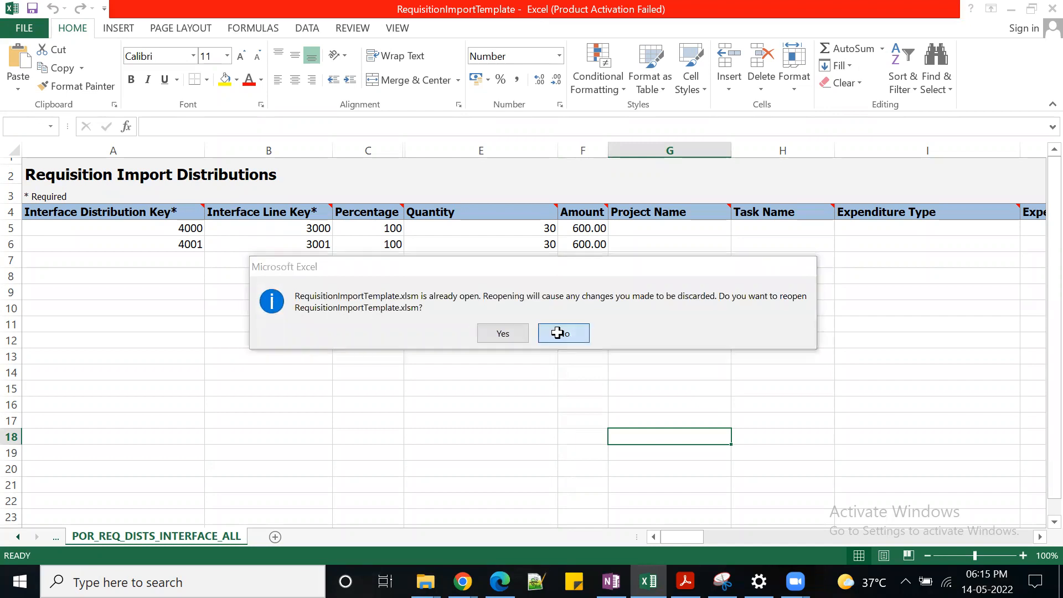
{"action": "left_click", "coordinate": [1052, 9]}
{"action": "left_click", "coordinate": [531, 325]}
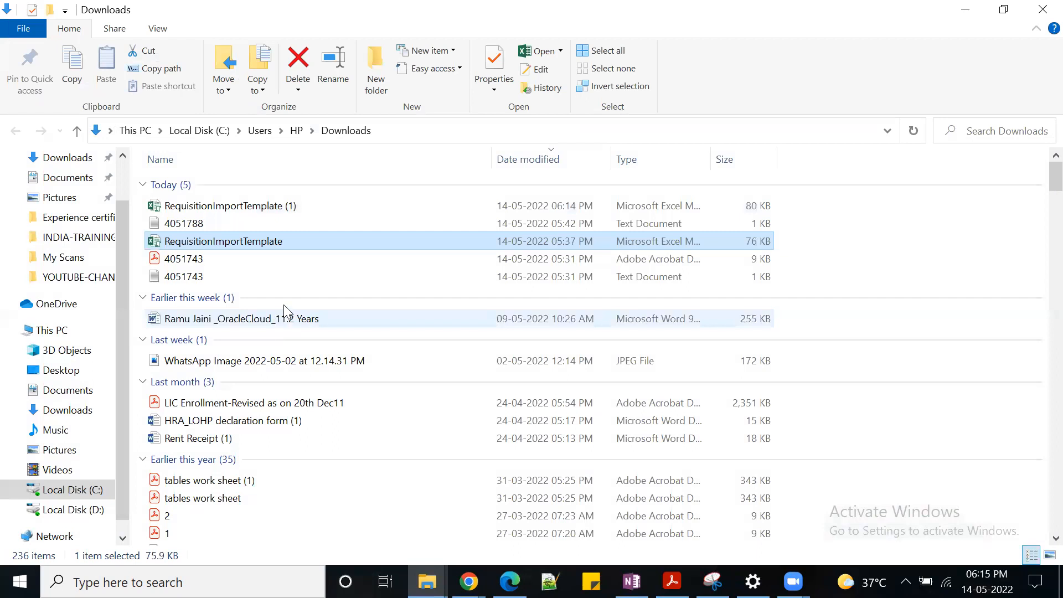
- Open the downloaded RequisitionImportTemplate (1) workbook for editing and go to its POR_REQ_HEADERS_INTERFACE_ALL sheet
{"action": "left_click", "coordinate": [251, 207]}
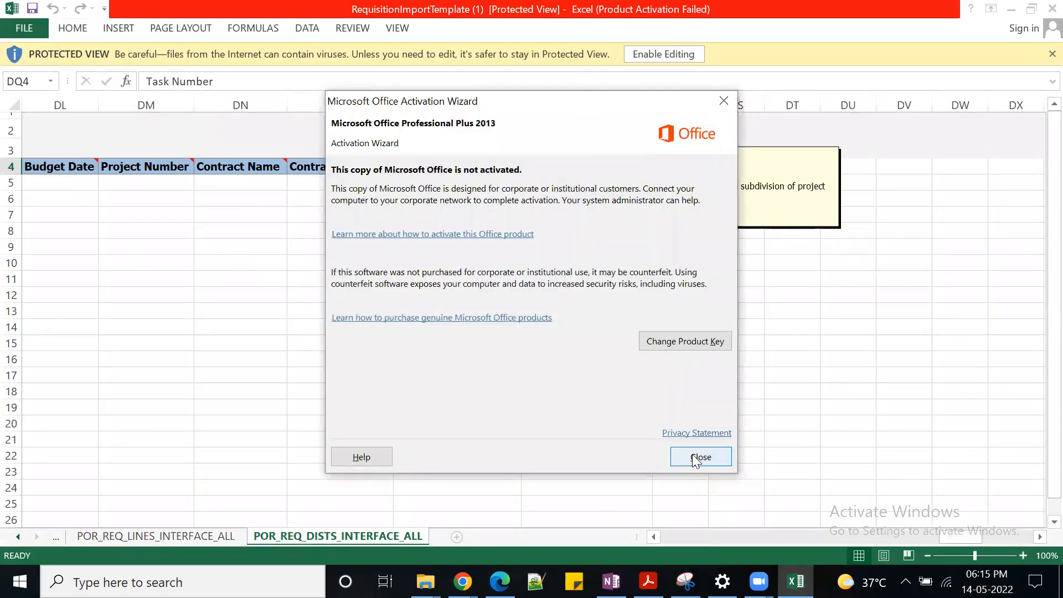
{"action": "left_click", "coordinate": [699, 456]}
{"action": "left_click", "coordinate": [657, 55]}
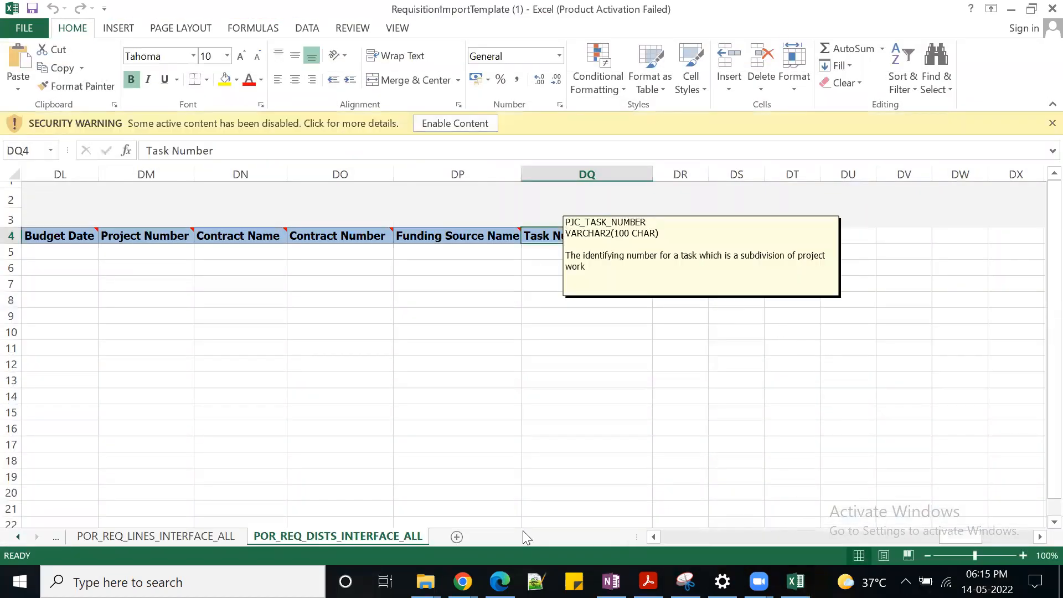
{"action": "left_click", "coordinate": [16, 537]}
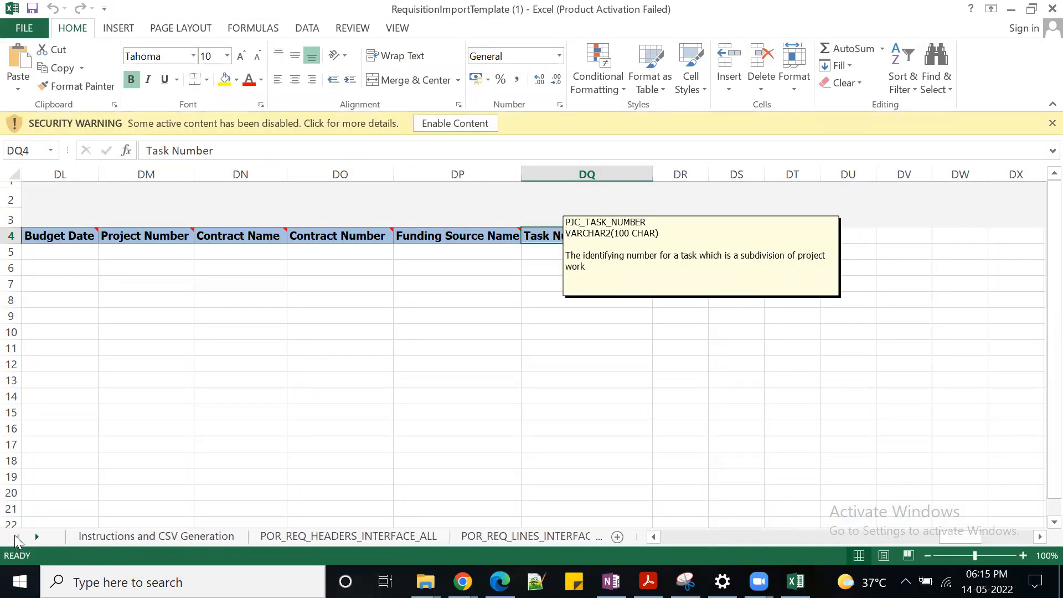
{"action": "left_click", "coordinate": [375, 537]}
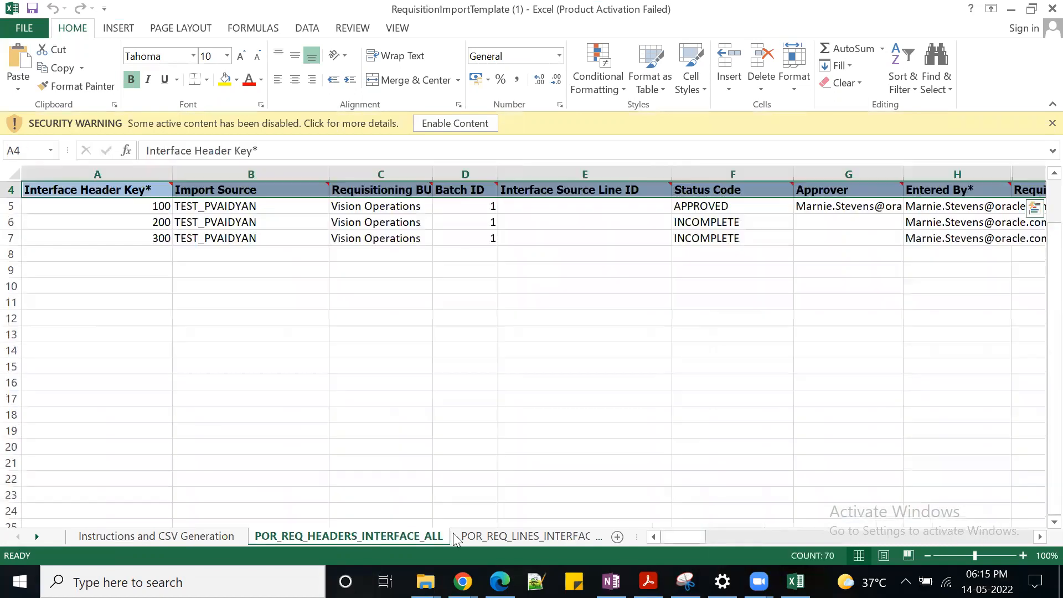
- Open the POR_REQ_DISTS_INTERFACE_ALL sheet, enable the workbook's blocked content, and show the sheet's first columns
{"action": "left_click", "coordinate": [521, 538]}
{"action": "left_click", "coordinate": [518, 537]}
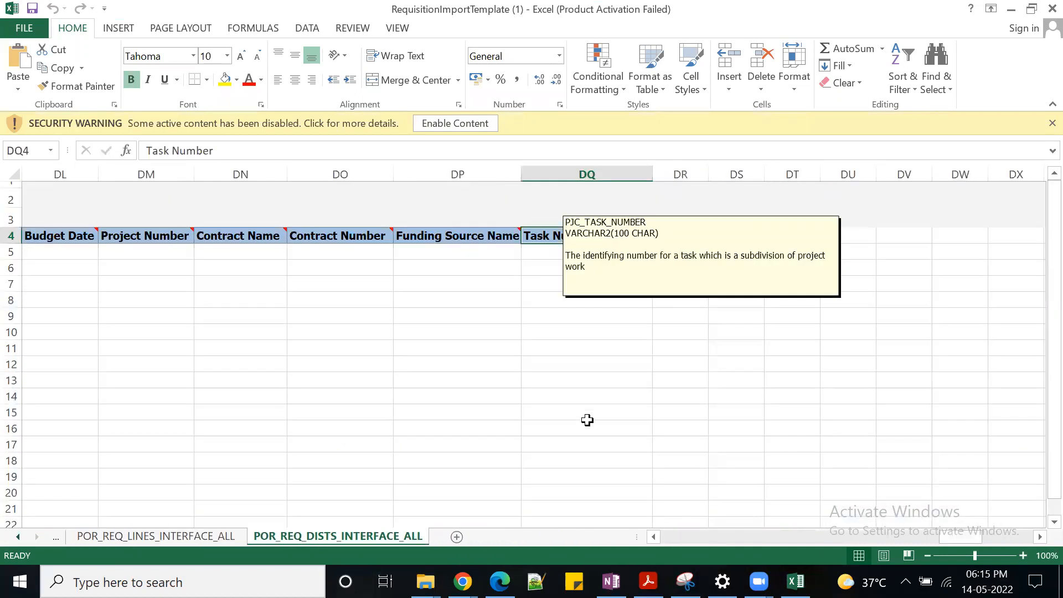
{"action": "left_click", "coordinate": [454, 119]}
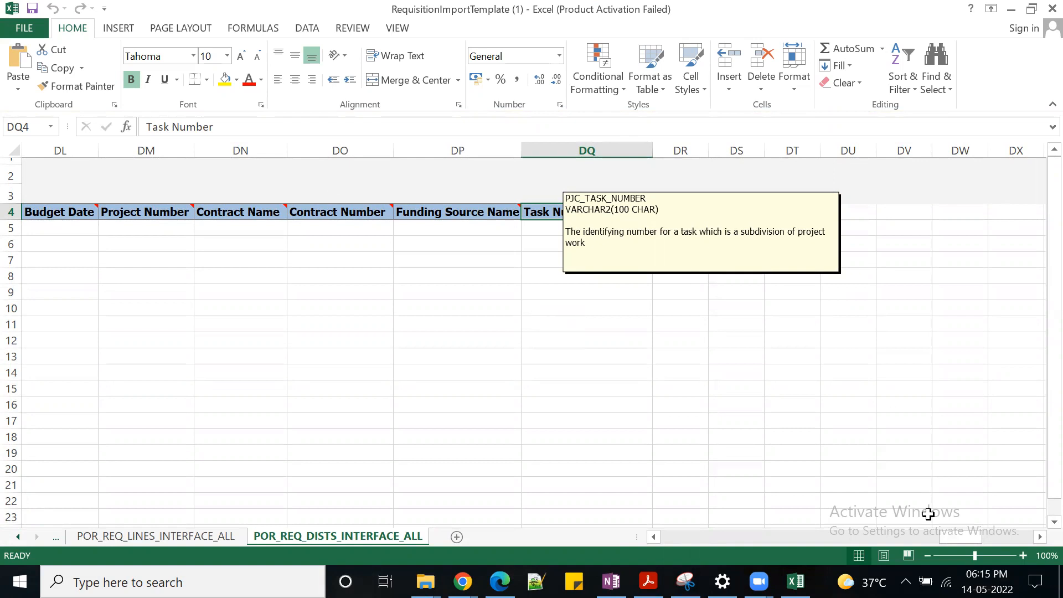
{"action": "left_click_drag", "start_coordinate": [967, 539], "coordinate": [674, 540]}
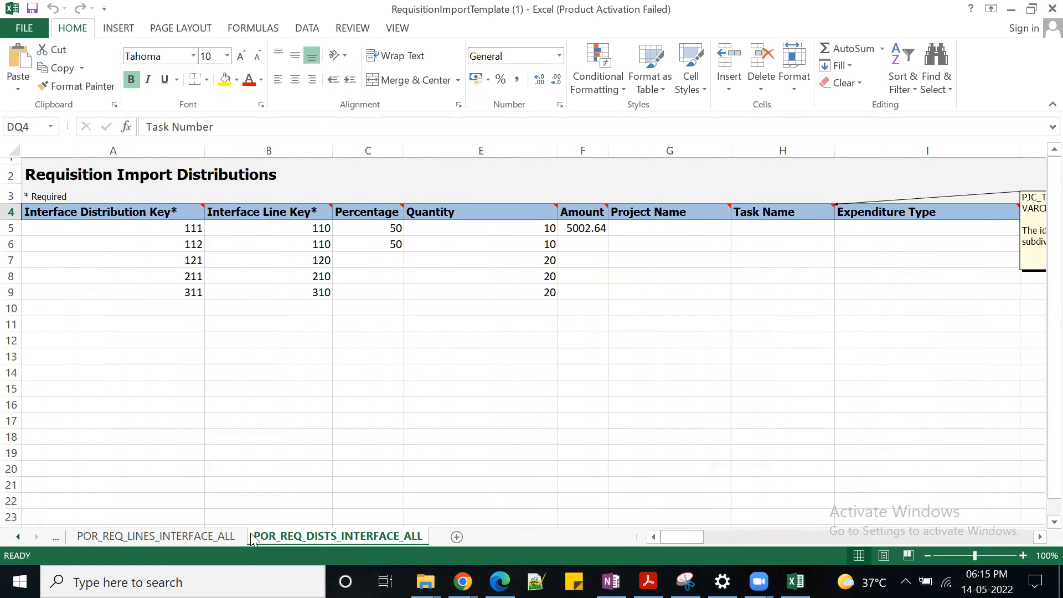
- Return to the POR_REQ_HEADERS_INTERFACE_ALL sheet of the downloaded template
{"action": "left_click", "coordinate": [20, 537]}
{"action": "left_click", "coordinate": [19, 537]}
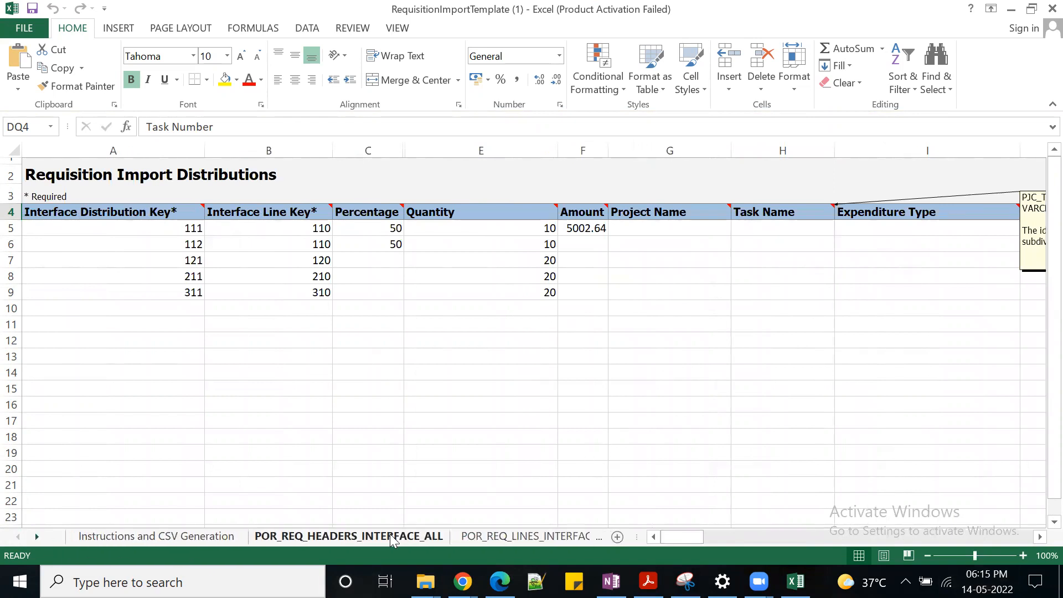
{"action": "left_click", "coordinate": [387, 537]}
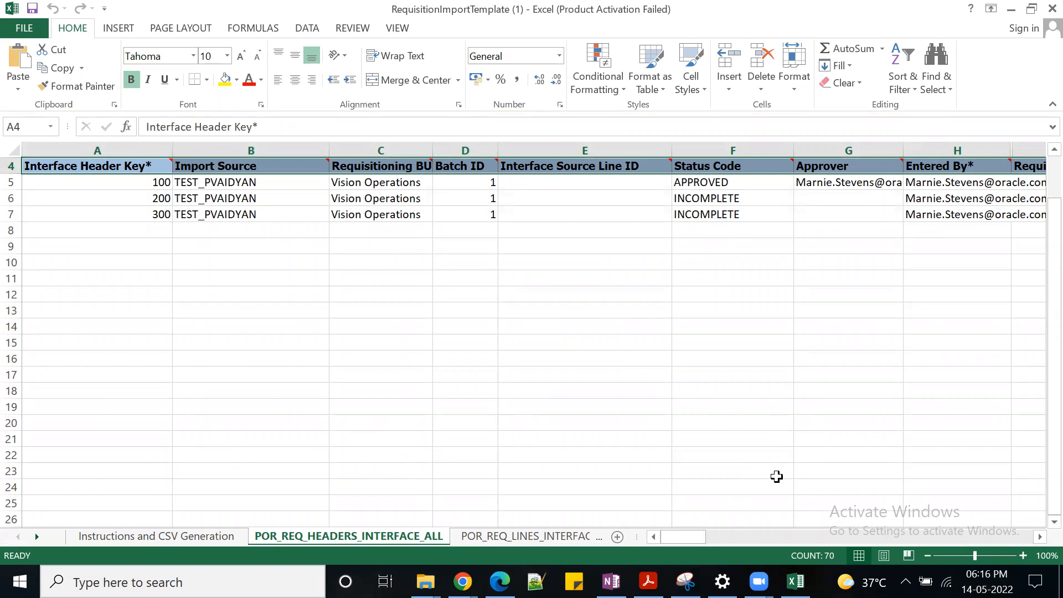
- Open the already filled RequisitionImportTemplate workbook from the Downloads folder
{"action": "mouse_move", "coordinate": [425, 581]}
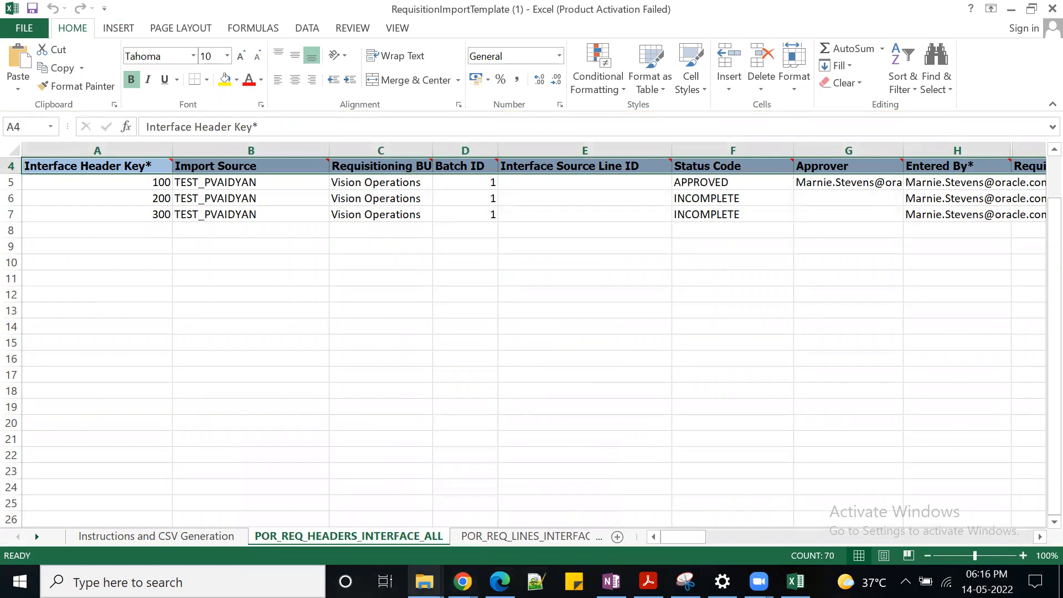
{"action": "left_click", "coordinate": [361, 551]}
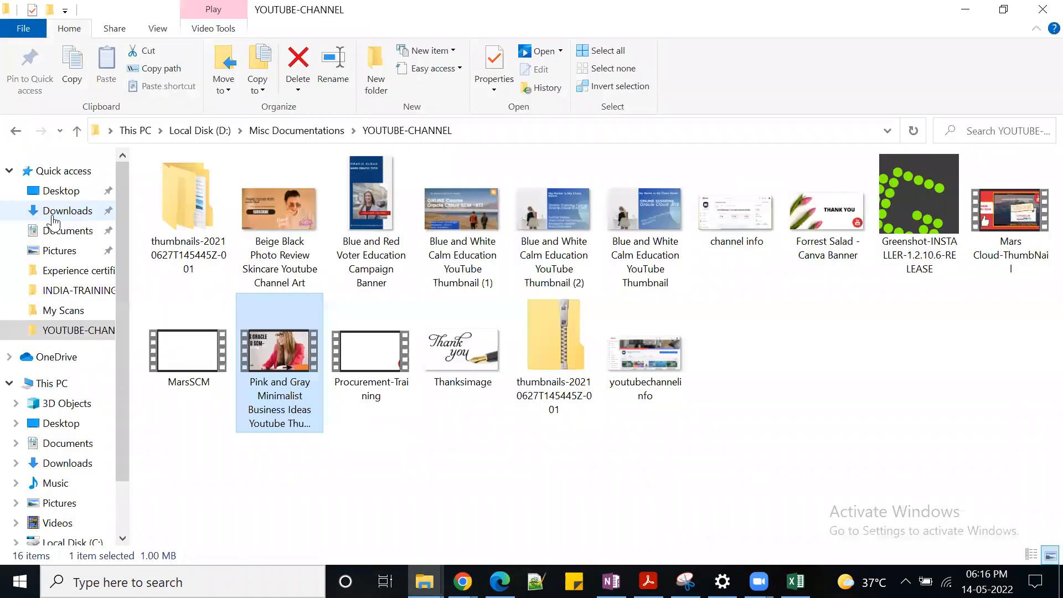
{"action": "left_click", "coordinate": [53, 217]}
{"action": "double_click", "coordinate": [244, 241]}
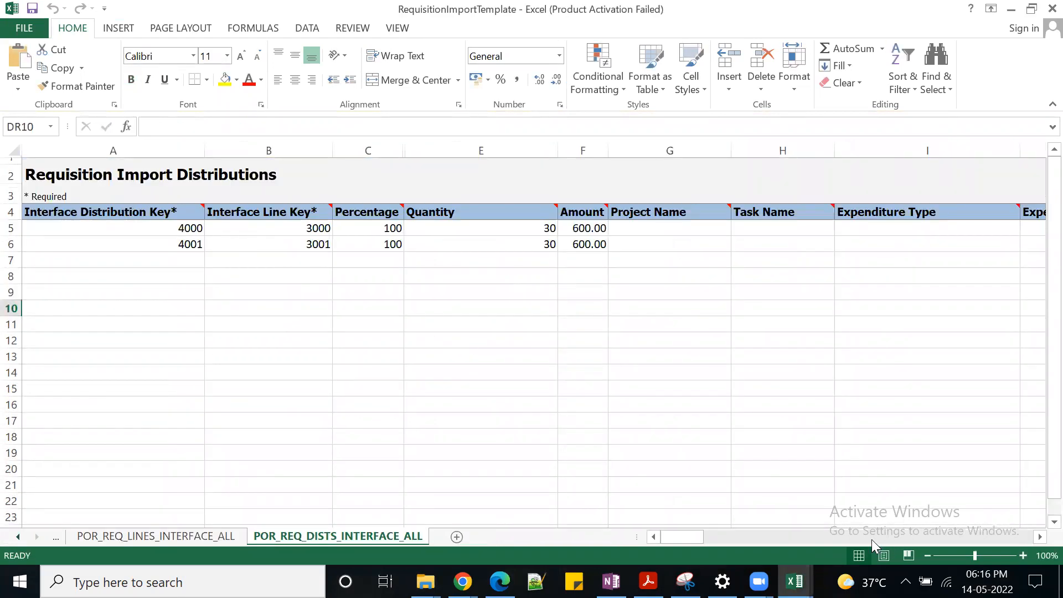
- Show the beginning of the POR_REQ_HEADERS_INTERFACE_ALL sheet in the filled workbook
{"action": "left_click", "coordinate": [18, 537]}
{"action": "left_click", "coordinate": [18, 537]}
{"action": "left_click", "coordinate": [301, 536]}
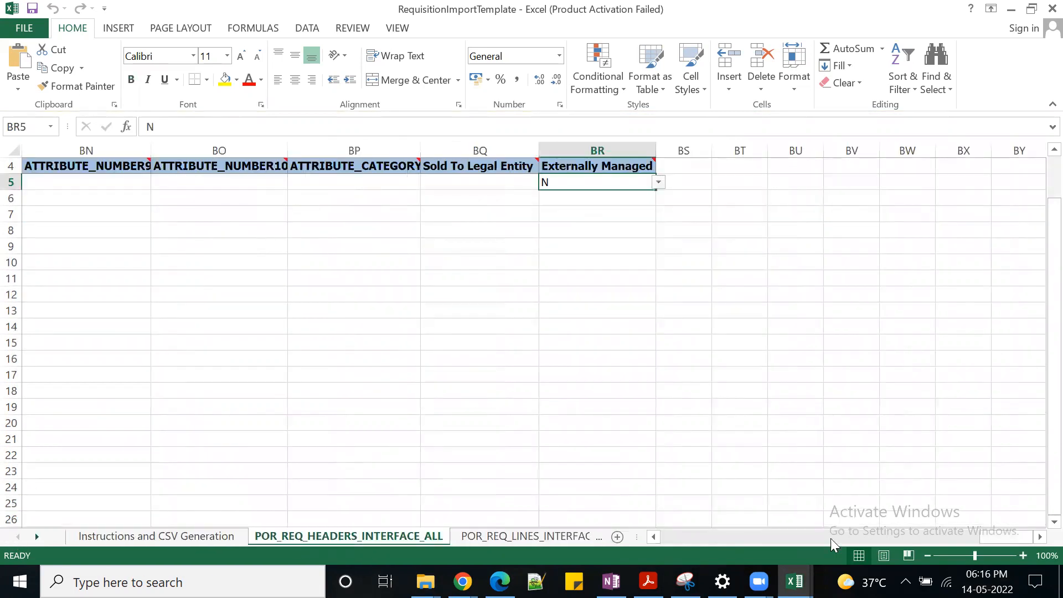
{"action": "left_click_drag", "start_coordinate": [1005, 537], "coordinate": [628, 537]}
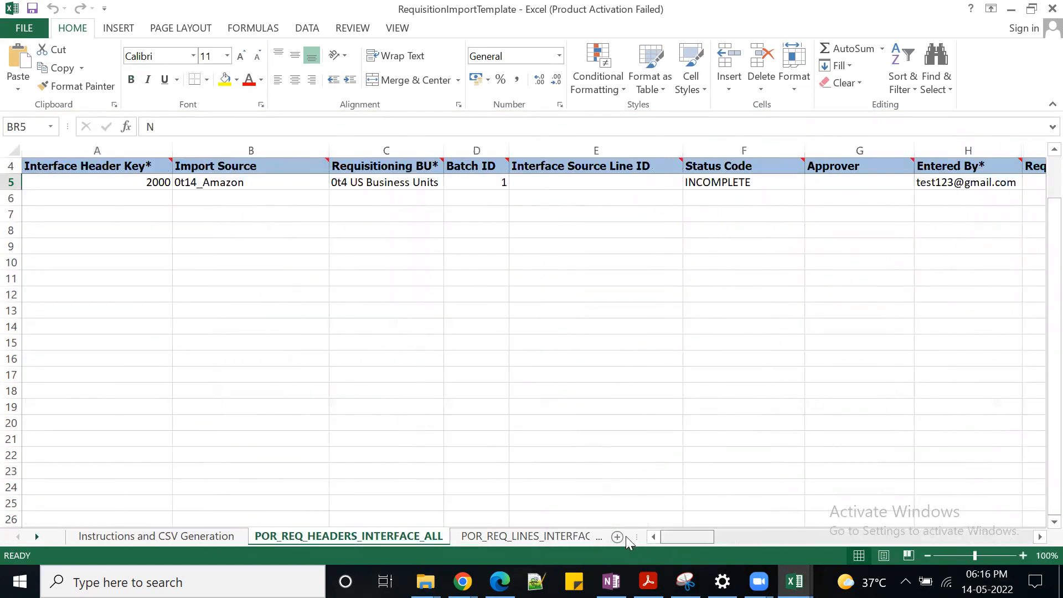
{"action": "scroll", "coordinate": [477, 405], "scroll_direction": "up", "scroll_amount": 1}
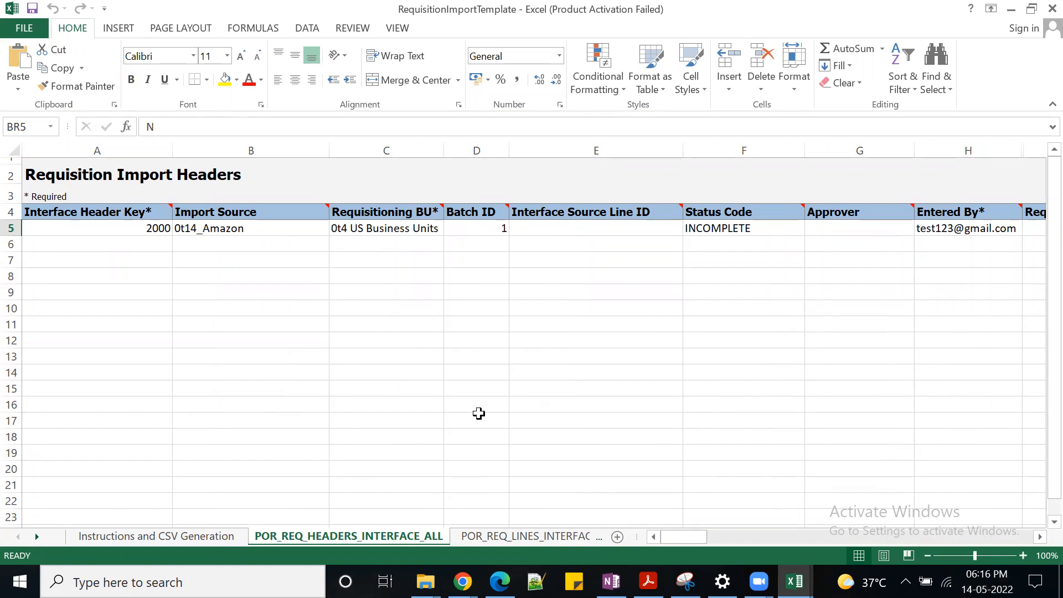
- Examine the requisition header record in row 5 and its Interface Header Key, comparing it with the empty rows below
{"action": "left_click", "coordinate": [397, 341]}
{"action": "left_click", "coordinate": [121, 227]}
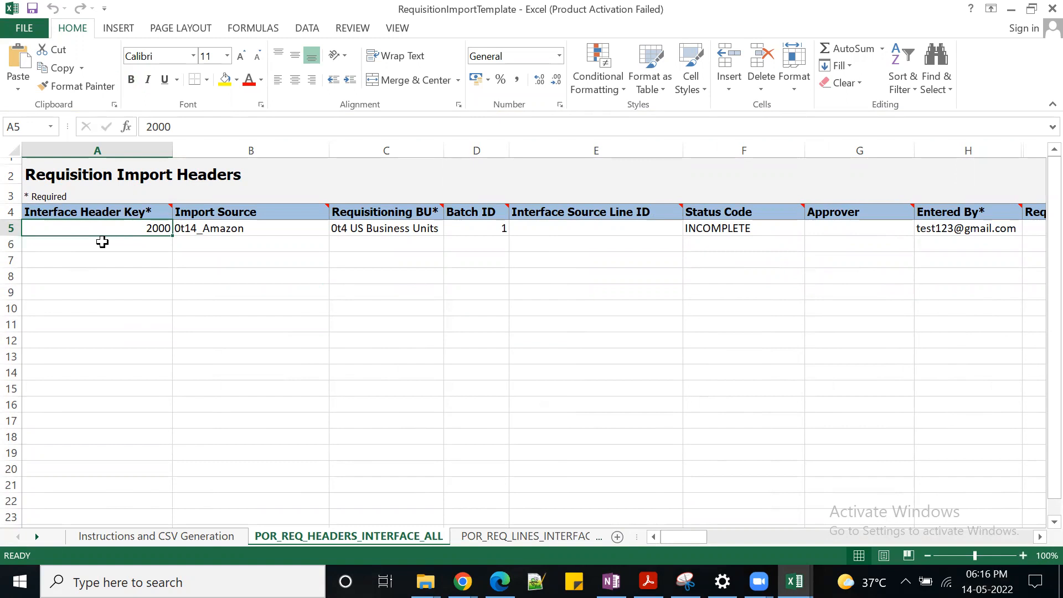
{"action": "left_click", "coordinate": [12, 227]}
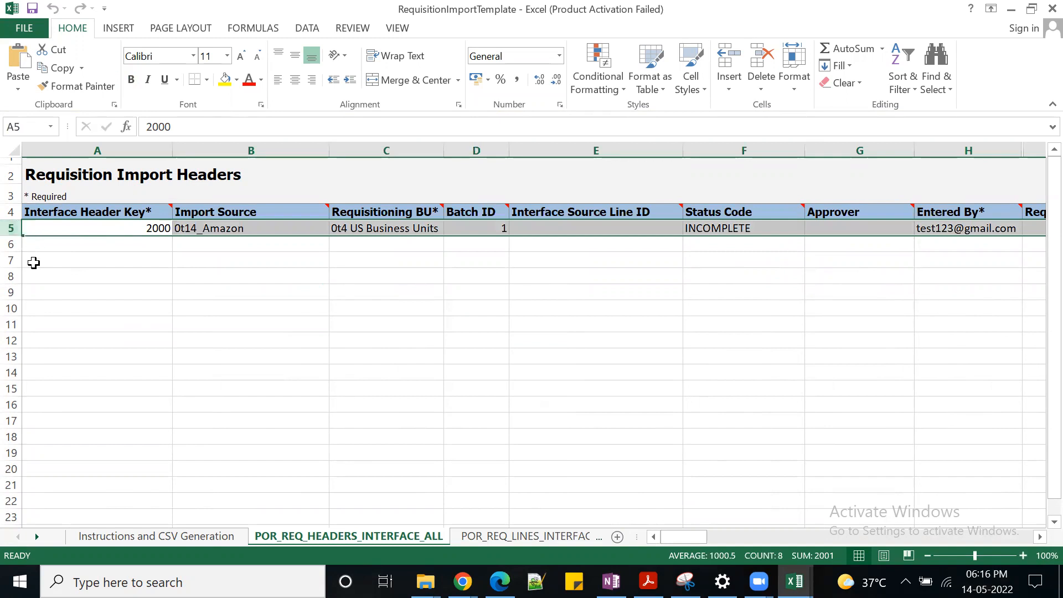
{"action": "left_click", "coordinate": [210, 260]}
{"action": "left_click", "coordinate": [162, 230]}
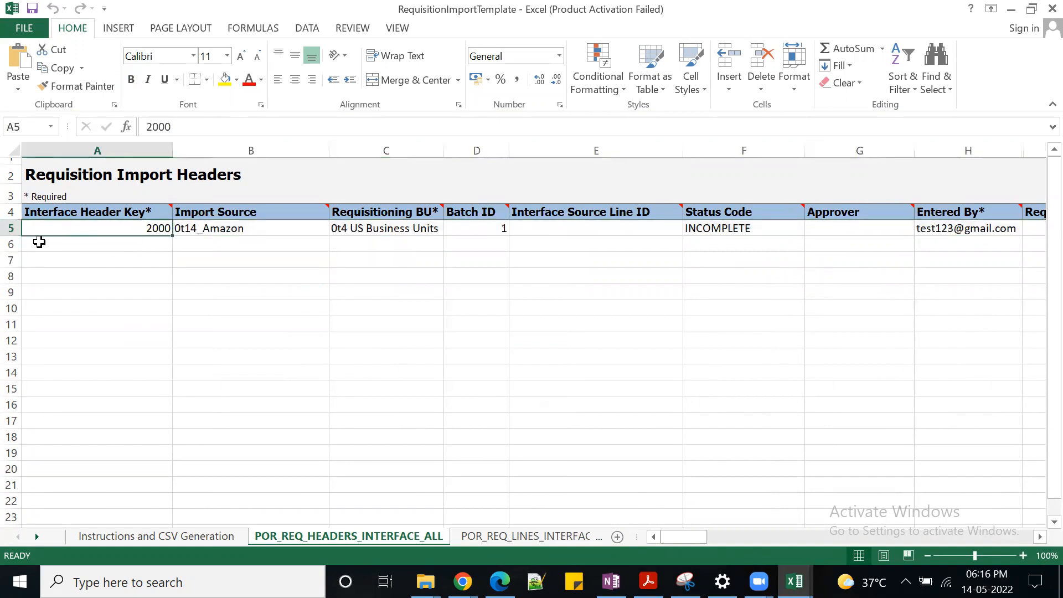
{"action": "left_click", "coordinate": [13, 245]}
{"action": "left_click", "coordinate": [12, 259]}
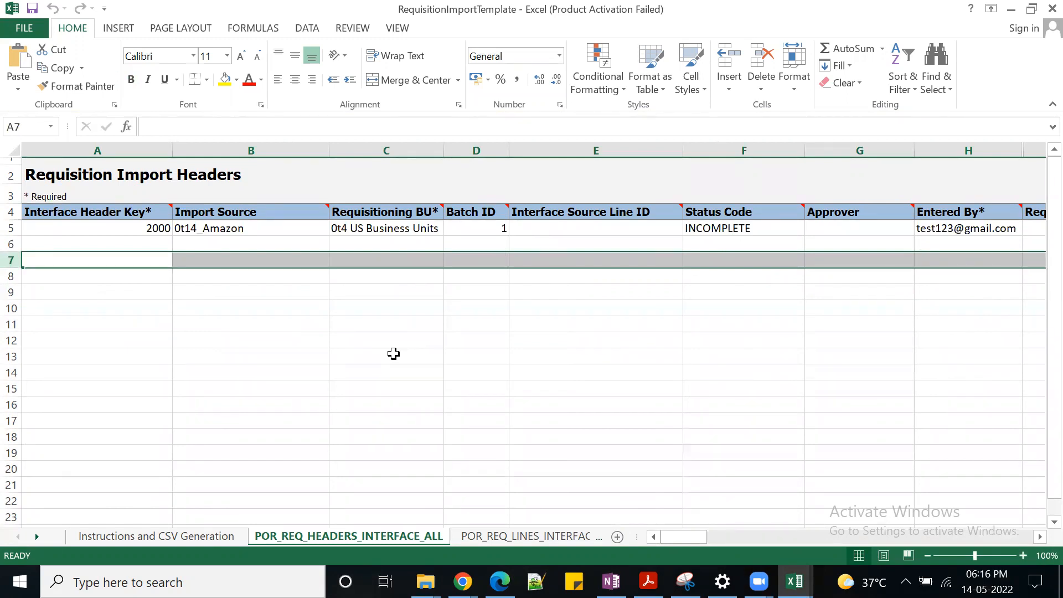
{"action": "left_click", "coordinate": [496, 353]}
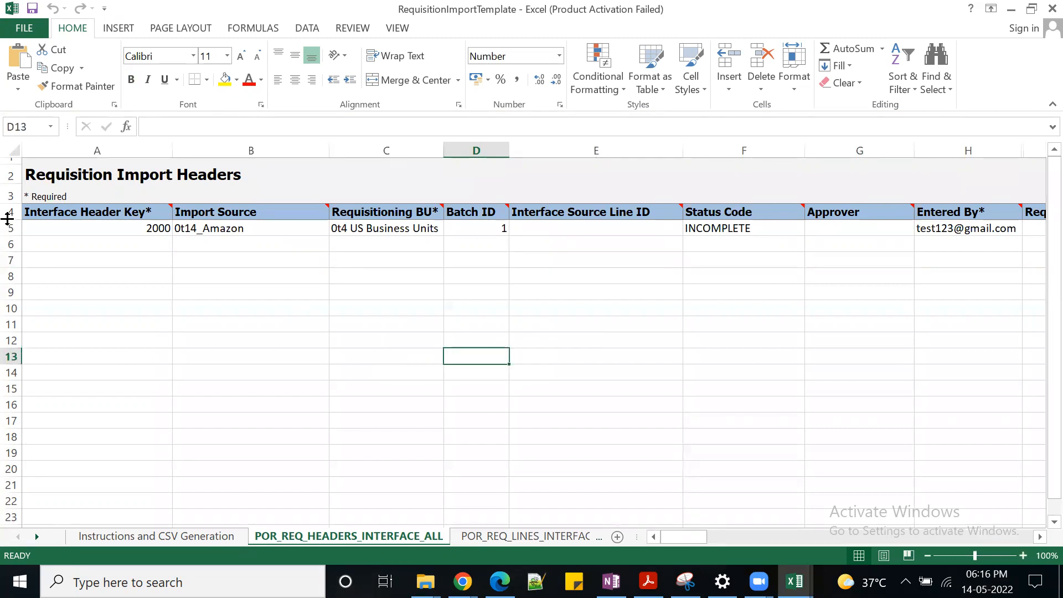
{"action": "left_click", "coordinate": [12, 228]}
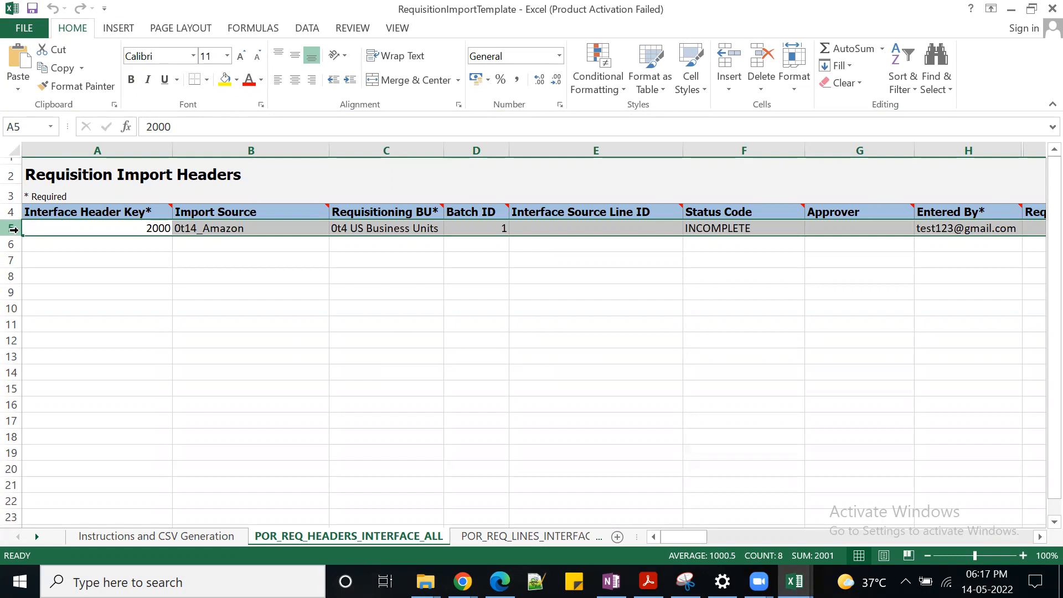
{"action": "left_click", "coordinate": [401, 349]}
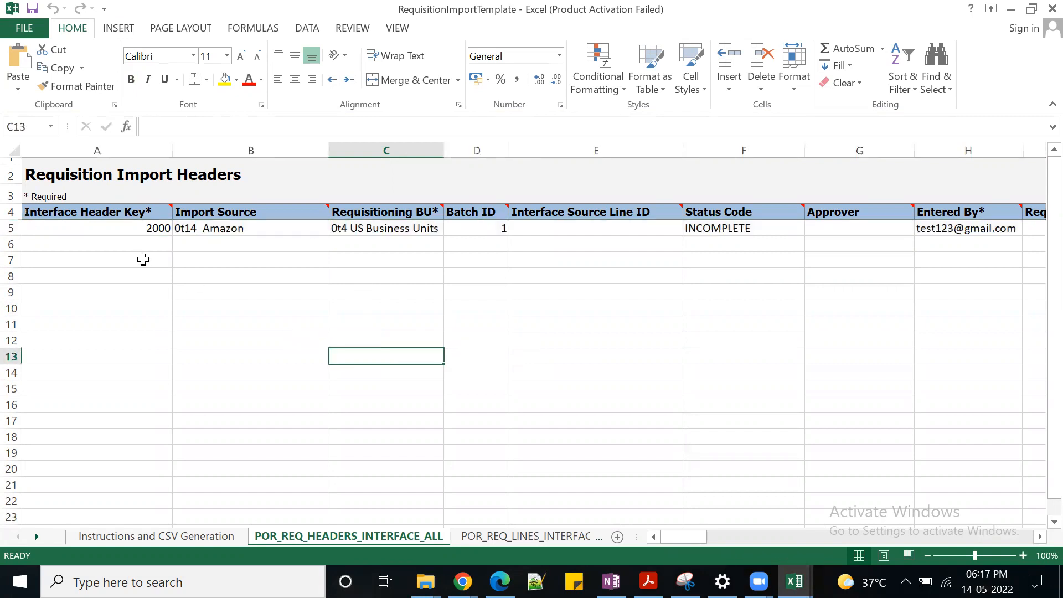
{"action": "left_click", "coordinate": [114, 227]}
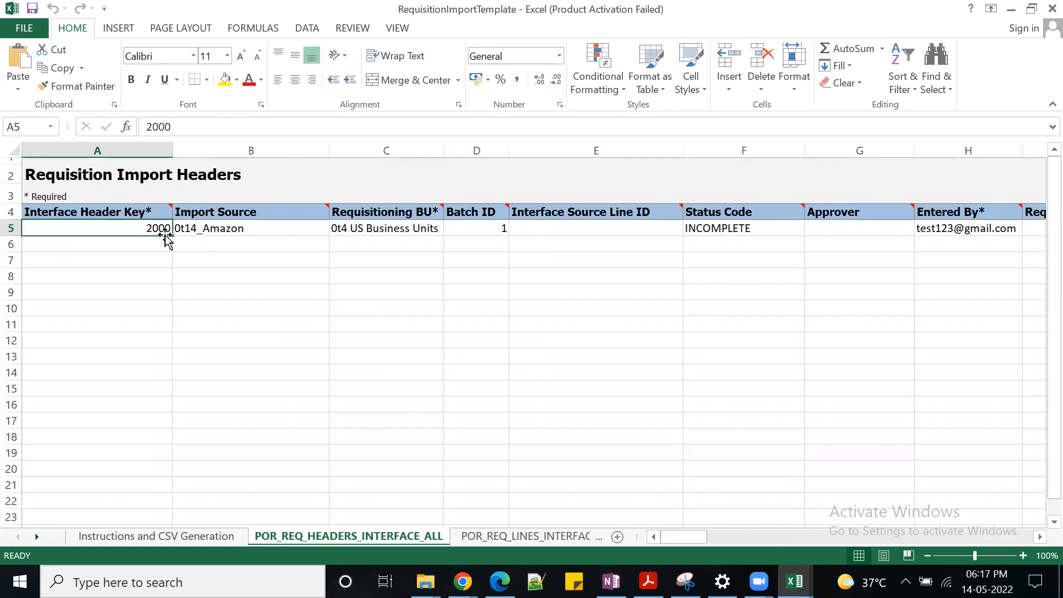
- Review the Import Source and Requisitioning BU entries of the header record in row 5
{"action": "left_click", "coordinate": [243, 229]}
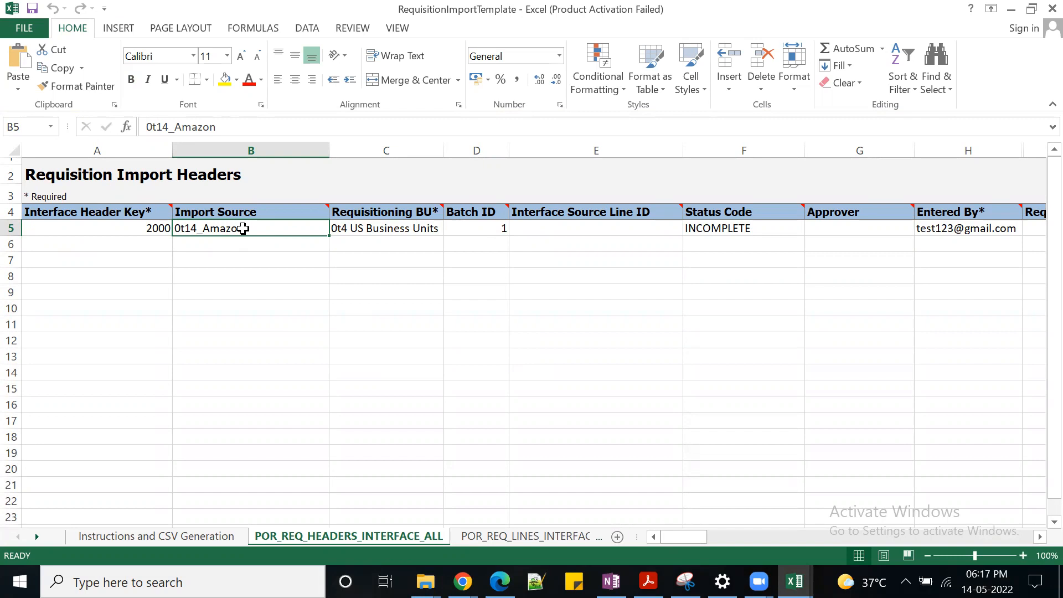
{"action": "left_click", "coordinate": [345, 325]}
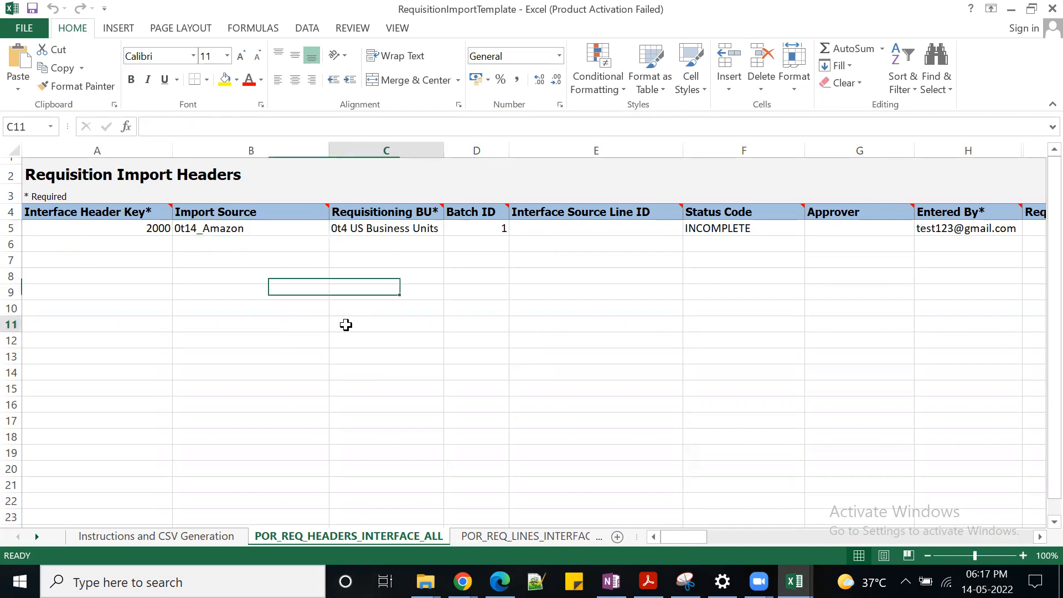
{"action": "left_click", "coordinate": [240, 236]}
{"action": "key", "text": "Right"}
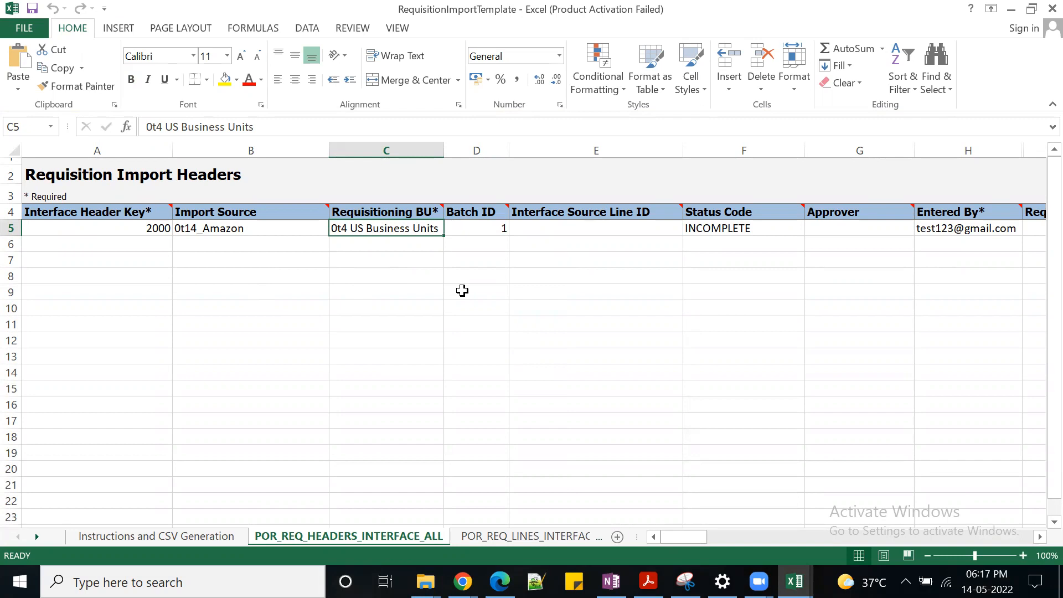
{"action": "left_click", "coordinate": [521, 331]}
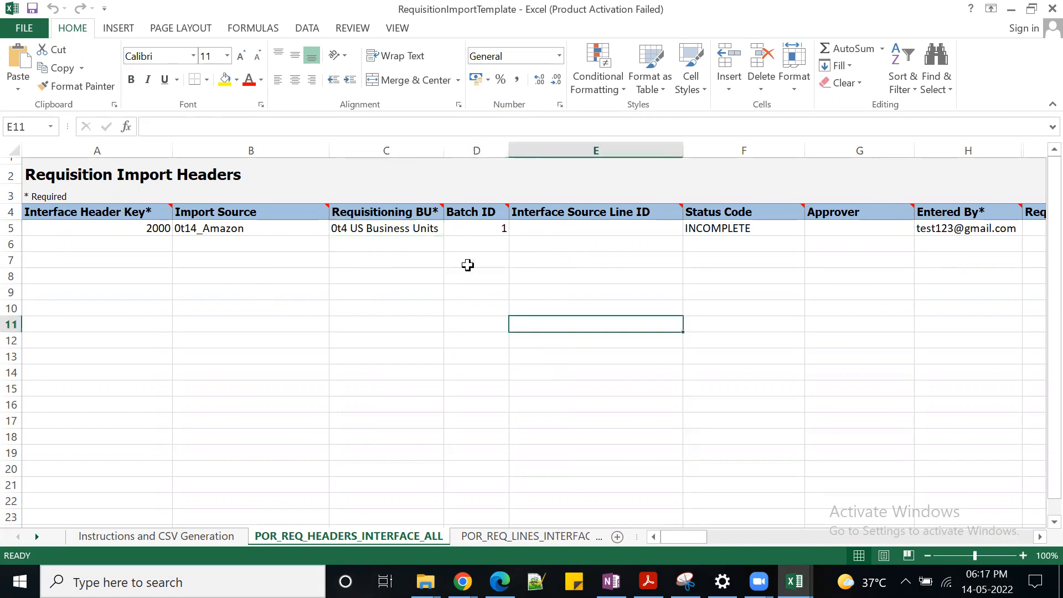
- Review the Batch ID and Interface Source Line ID cells of the header record
{"action": "left_click", "coordinate": [495, 229]}
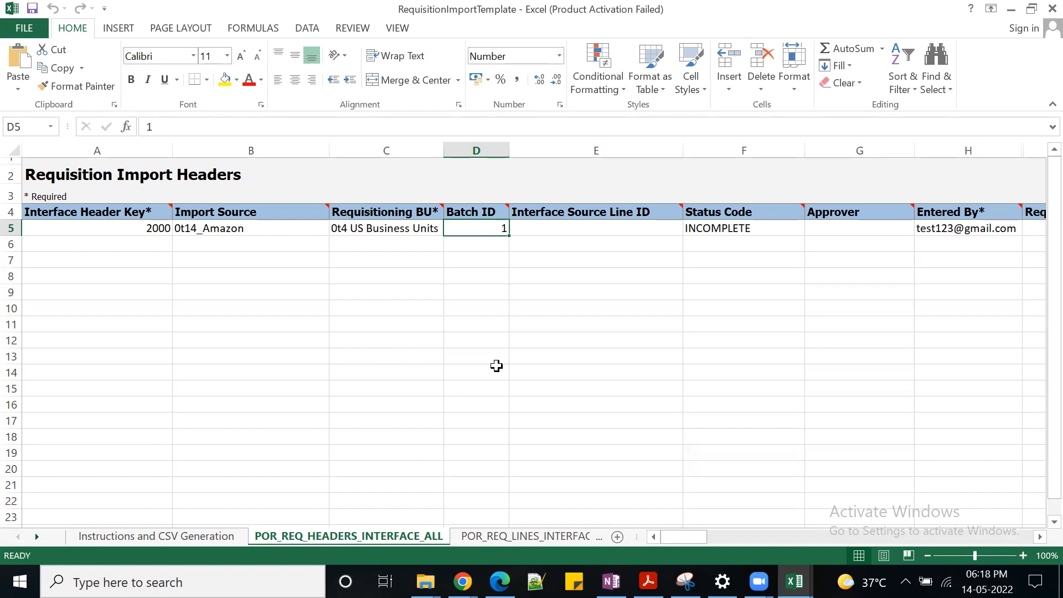
{"action": "left_click", "coordinate": [587, 369]}
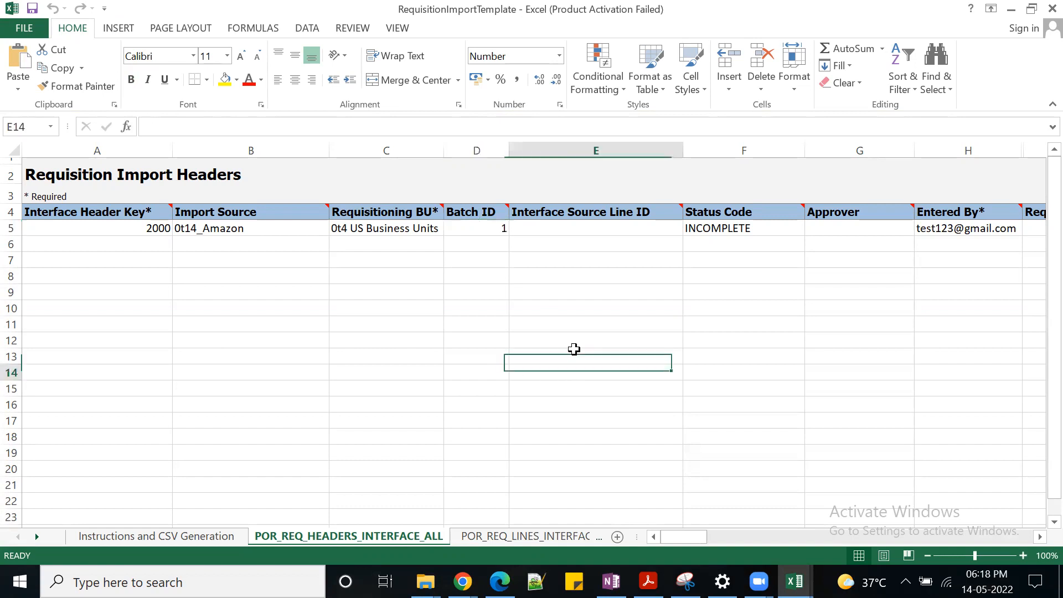
{"action": "left_click", "coordinate": [483, 227]}
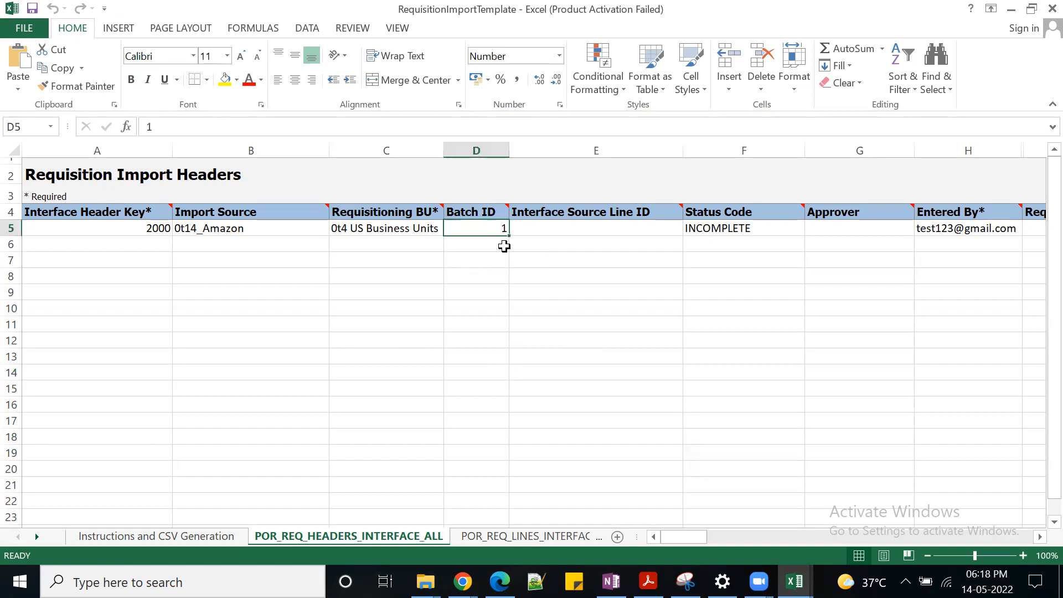
{"action": "left_click", "coordinate": [628, 234]}
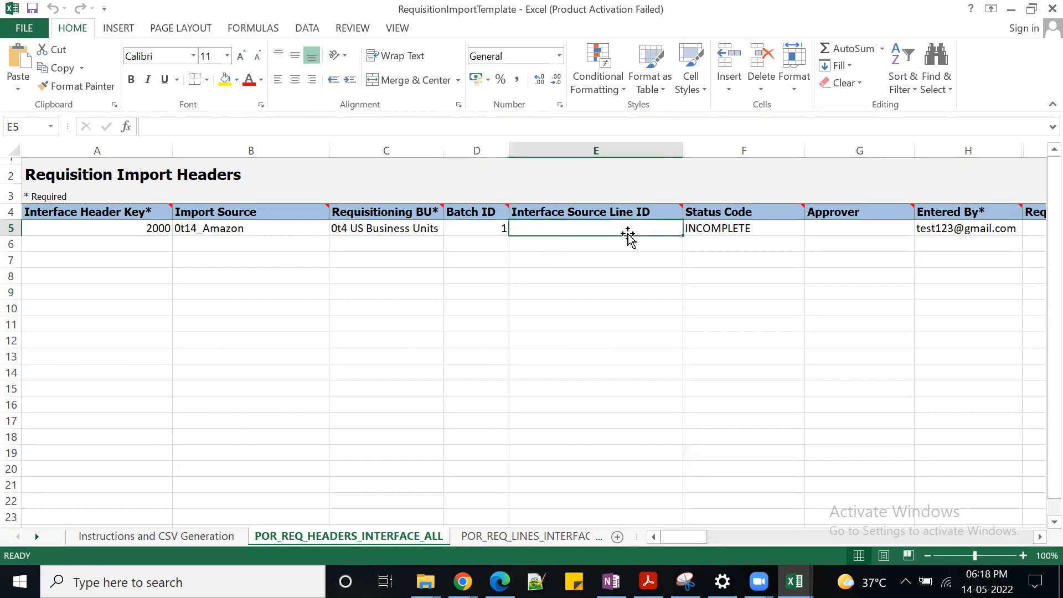
- Examine the allowed Status Code options for the header record and the neighbouring Approver cell without changing the status
{"action": "key", "text": "Tab"}
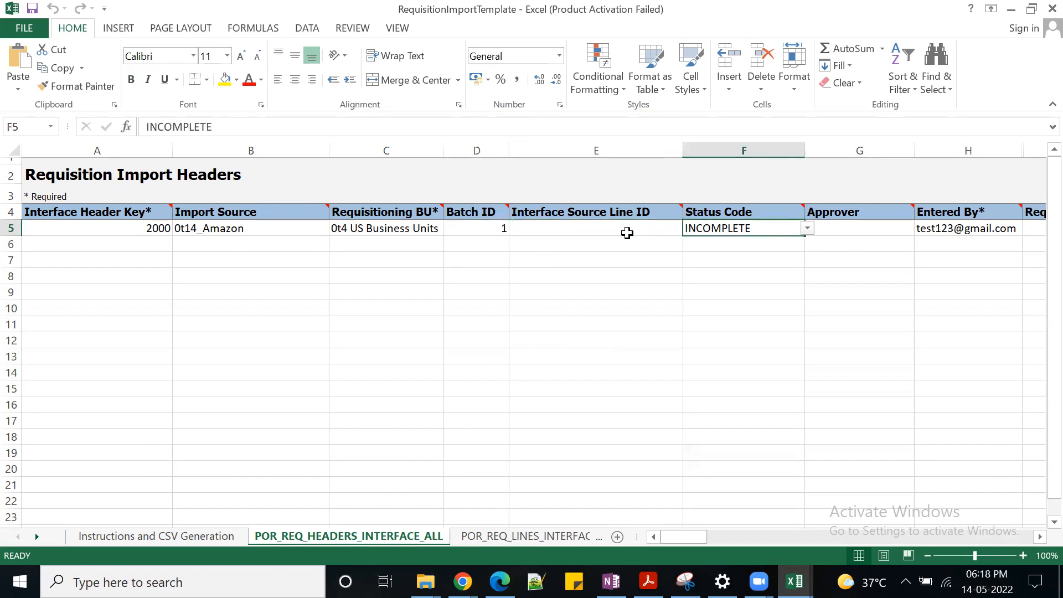
{"action": "left_click", "coordinate": [809, 230]}
{"action": "left_click", "coordinate": [892, 311]}
{"action": "left_click", "coordinate": [831, 257]}
{"action": "left_click", "coordinate": [782, 227]}
{"action": "left_click", "coordinate": [809, 230]}
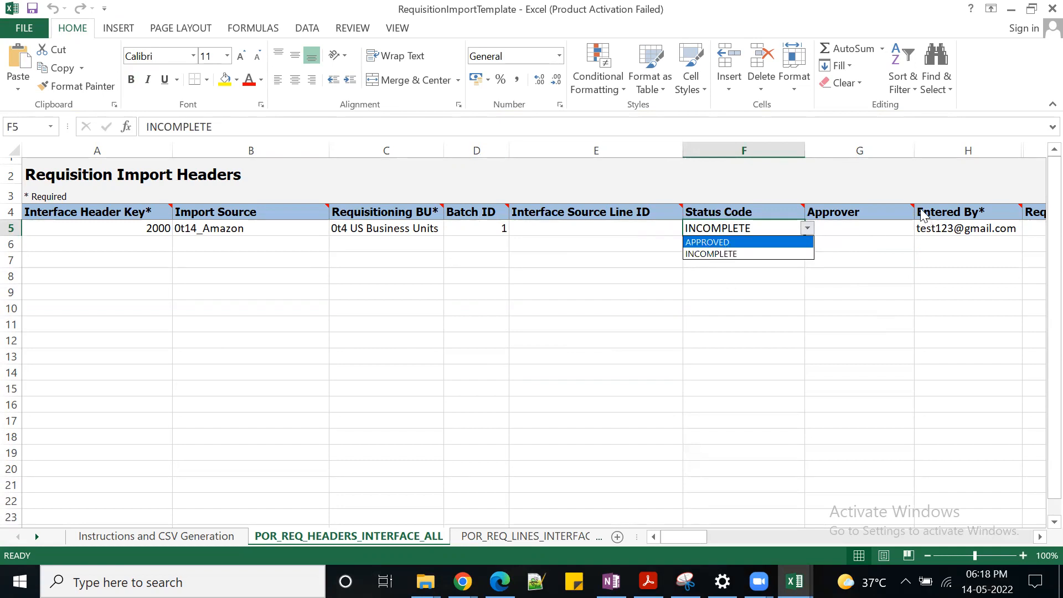
{"action": "left_click", "coordinate": [867, 228]}
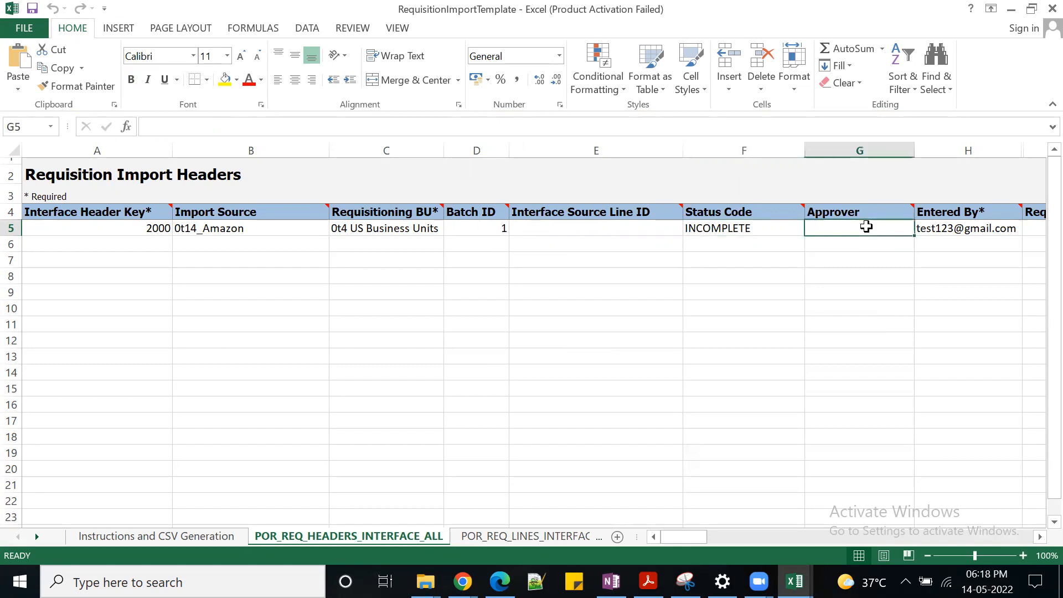
{"action": "left_click", "coordinate": [743, 230]}
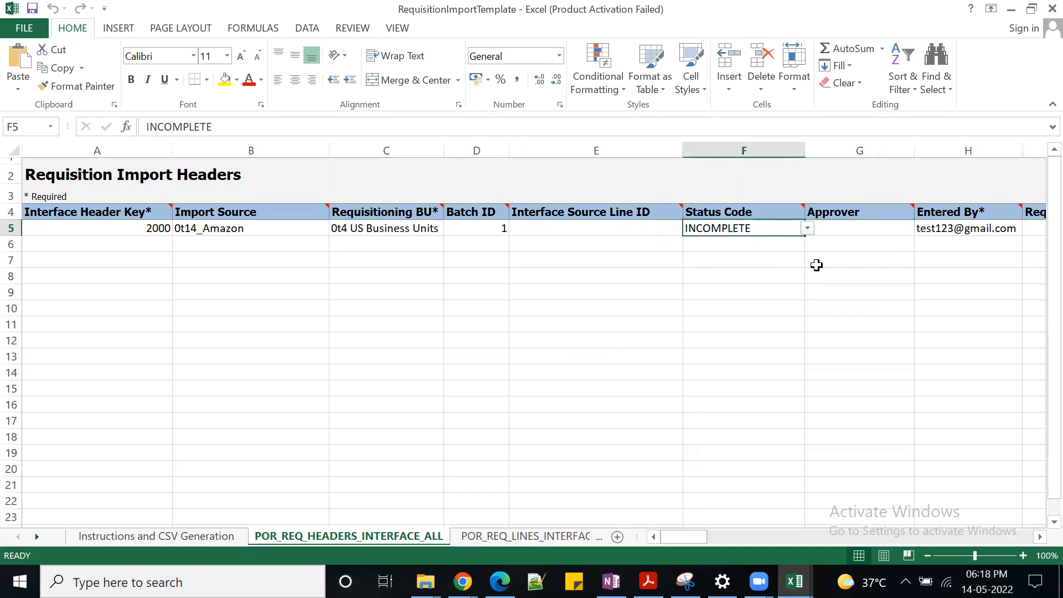
- Review the Entered By, Requisition Number, Description, Emergency Purchase Order and taxation cells of the header record in row 5
{"action": "key", "text": "Tab"}
{"action": "key", "text": "Tab"}
{"action": "key", "text": "Tab"}
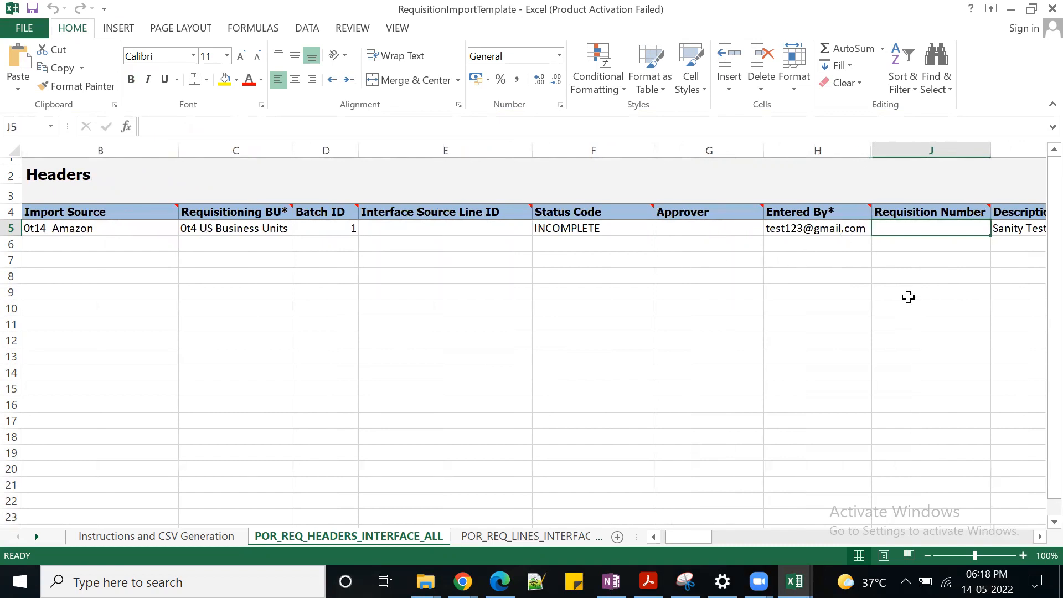
{"action": "key", "text": "Tab"}
{"action": "key", "text": "Tab"}
{"action": "key", "text": "Tab"}
{"action": "key", "text": "Tab"}
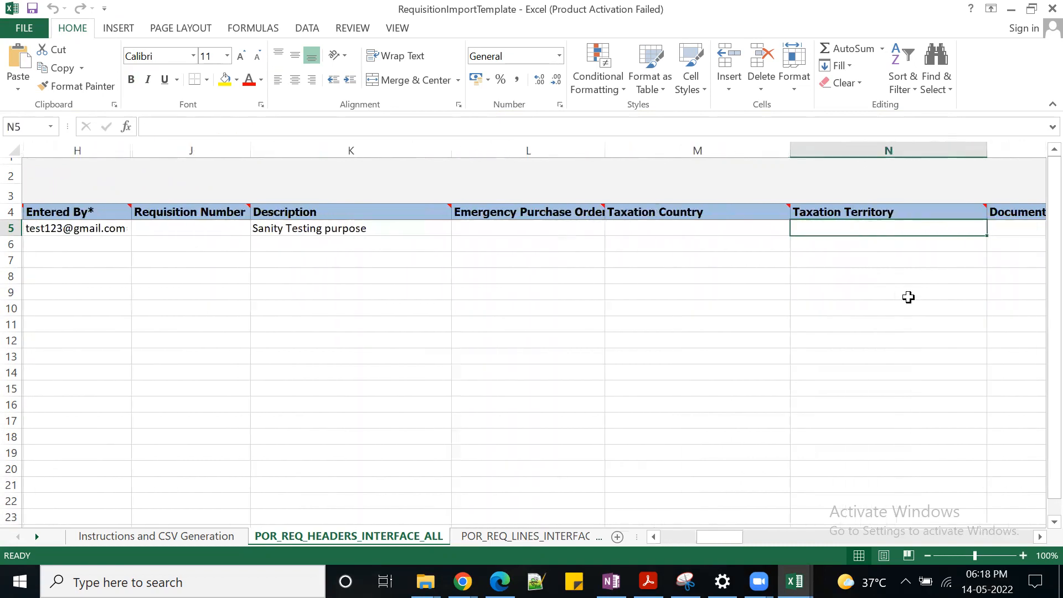
- Examine the remaining header columns in row 5, from the document classification and attribute fields through to the last column
{"action": "key", "text": "Tab"}
{"action": "key", "text": "Tab"}
{"action": "key", "text": "Tab"}
{"action": "key", "text": "Tab"}
{"action": "key", "text": "Tab"}
{"action": "key", "text": "Tab"}
{"action": "key", "text": "Tab"}
{"action": "key", "text": "Tab"}
{"action": "key", "text": "Tab"}
{"action": "key", "text": "Tab"}
{"action": "key", "text": "Tab"}
{"action": "key", "text": "Tab"}
{"action": "key", "text": "Tab"}
{"action": "key", "text": "Tab"}
{"action": "key", "text": "Tab"}
{"action": "key", "text": "Tab"}
{"action": "key", "text": "Tab"}
{"action": "key", "text": "Tab"}
{"action": "key", "text": "Tab"}
{"action": "key", "text": "Tab"}
{"action": "key", "text": "Tab"}
{"action": "key", "text": "Tab"}
{"action": "key", "text": "Tab"}
{"action": "key", "text": "Tab"}
{"action": "key", "text": "Tab"}
{"action": "key", "text": "Tab"}
{"action": "key", "text": "Tab"}
{"action": "key", "text": "Tab"}
{"action": "key", "text": "Tab"}
{"action": "key", "text": "Tab"}
{"action": "key", "text": "Tab"}
{"action": "key", "text": "Tab"}
{"action": "key", "text": "Tab"}
{"action": "key", "text": "Tab"}
{"action": "key", "text": "Tab"}
{"action": "key", "text": "Tab"}
{"action": "key", "text": "Tab"}
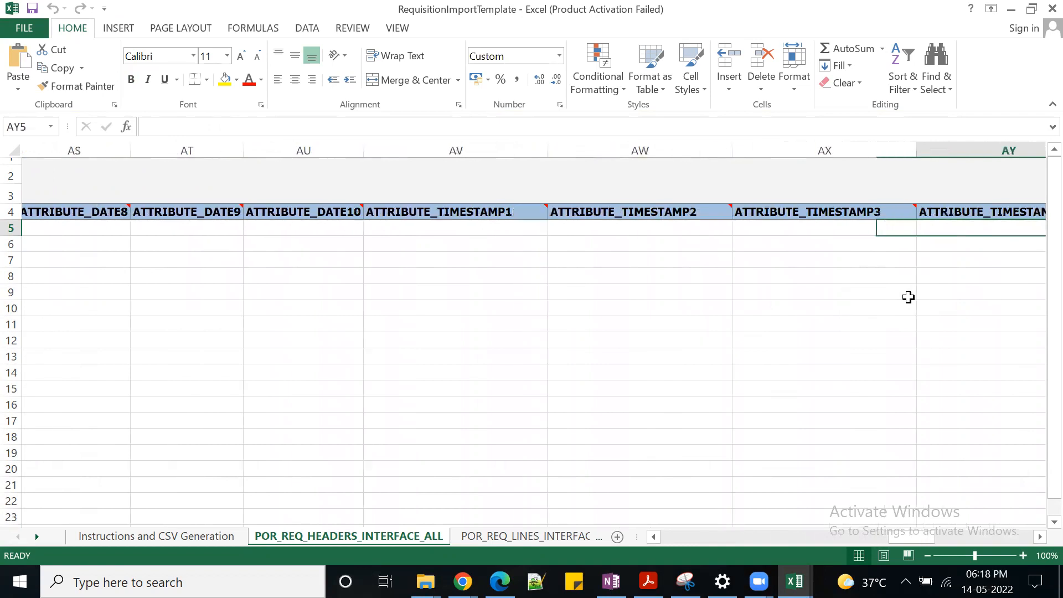
{"action": "key", "text": "Tab"}
{"action": "key", "text": "Tab"}
{"action": "key", "text": "Tab"}
{"action": "key", "text": "Tab"}
{"action": "key", "text": "Tab"}
{"action": "key", "text": "Tab"}
{"action": "key", "text": "Tab"}
{"action": "key", "text": "Tab"}
{"action": "key", "text": "Tab"}
{"action": "key", "text": "Tab"}
{"action": "key", "text": "Tab"}
{"action": "key", "text": "Tab"}
{"action": "key", "text": "Tab"}
{"action": "key", "text": "Tab"}
{"action": "key", "text": "Tab"}
{"action": "key", "text": "Tab"}
{"action": "key", "text": "Tab"}
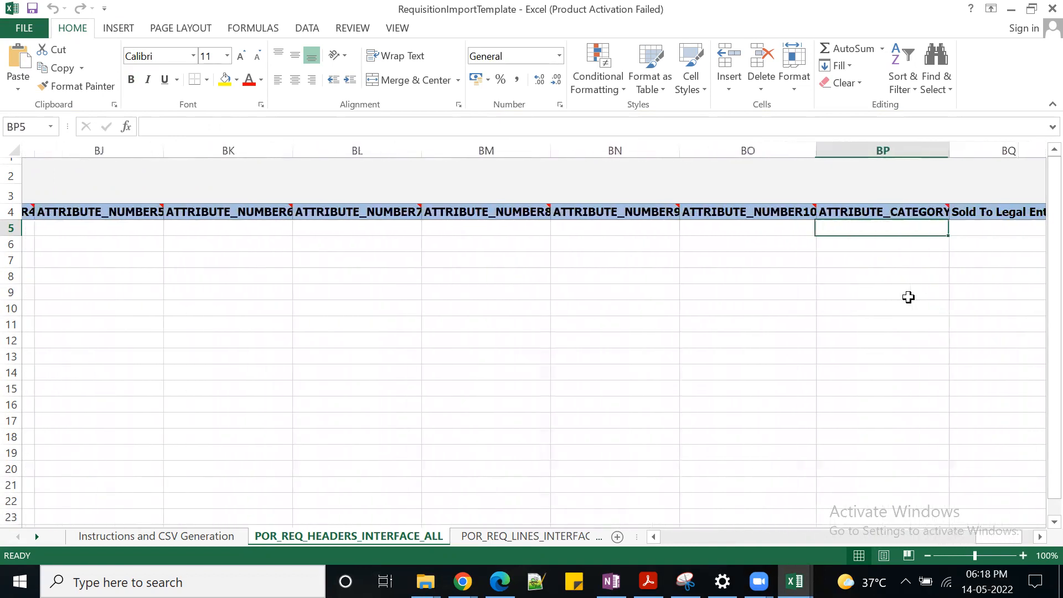
{"action": "key", "text": "Tab"}
{"action": "key", "text": "Tab"}
{"action": "key", "text": "Tab"}
{"action": "key", "text": "Tab"}
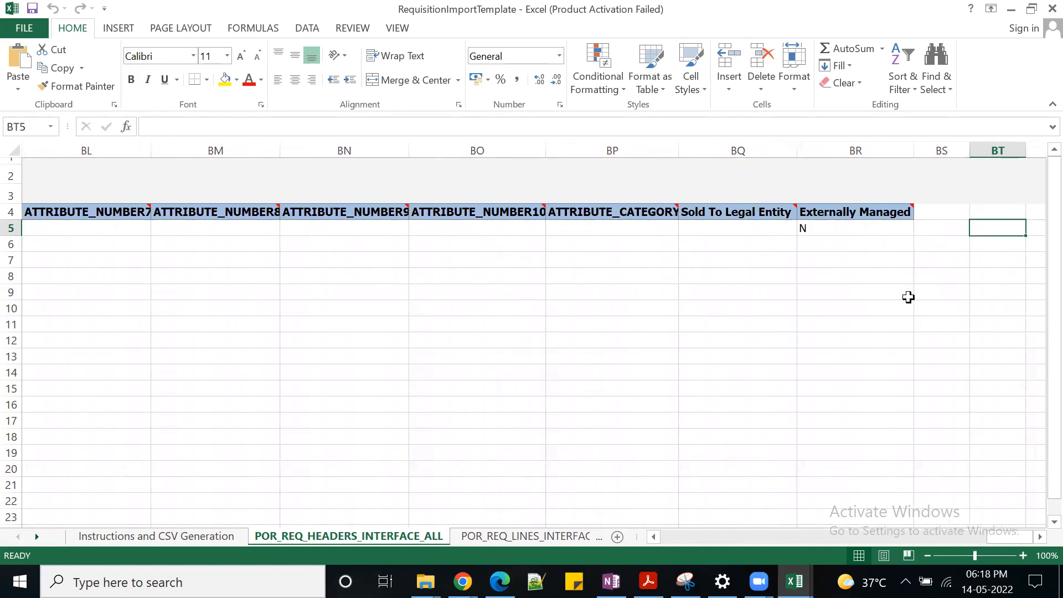
- Examine the Externally Managed column of the header record and read its header note
{"action": "left_click", "coordinate": [874, 213]}
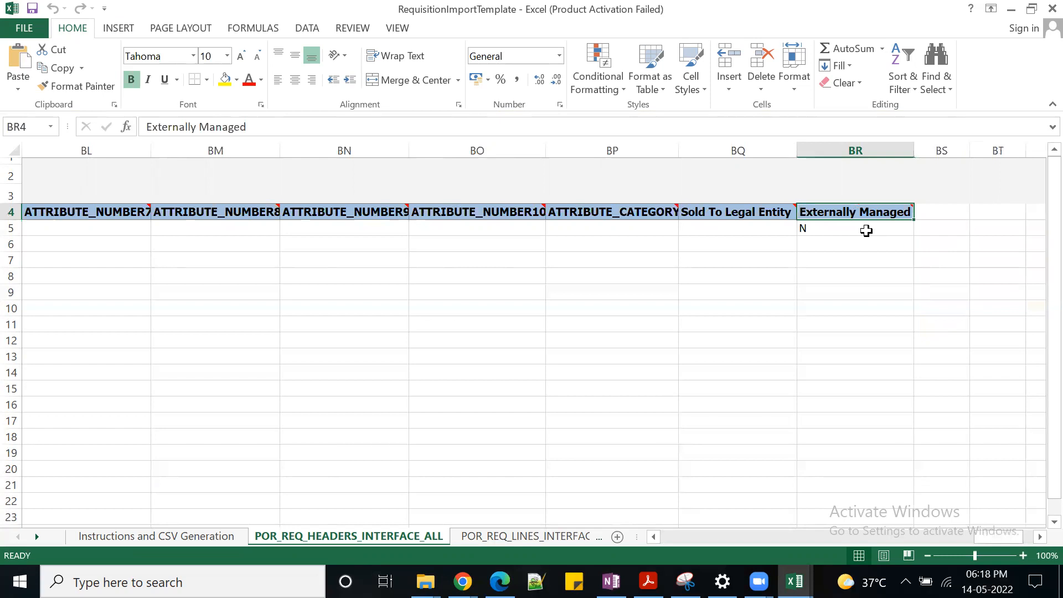
{"action": "left_click", "coordinate": [867, 231]}
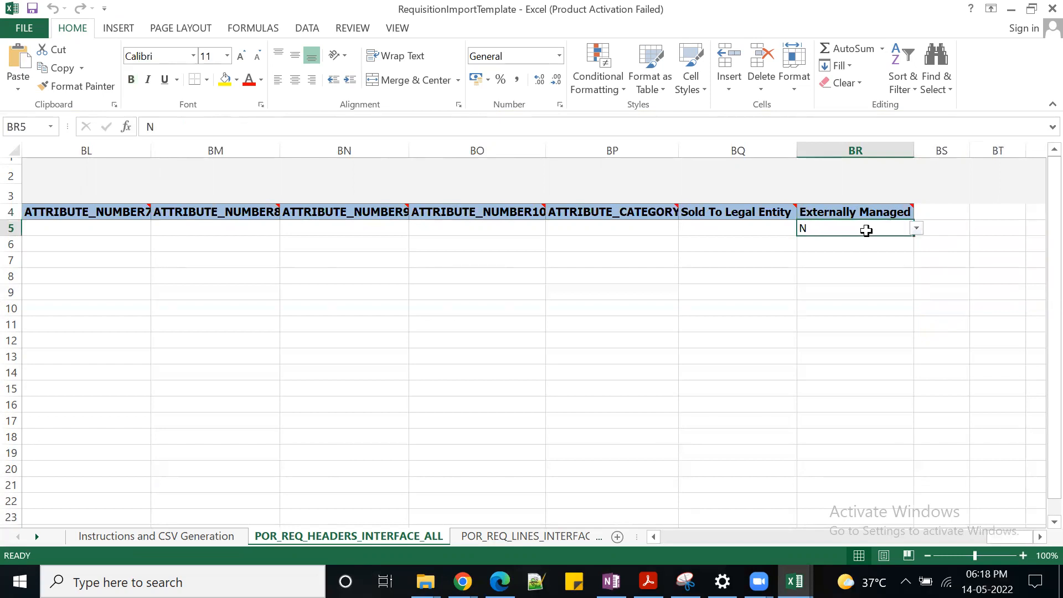
{"action": "mouse_move", "coordinate": [863, 213]}
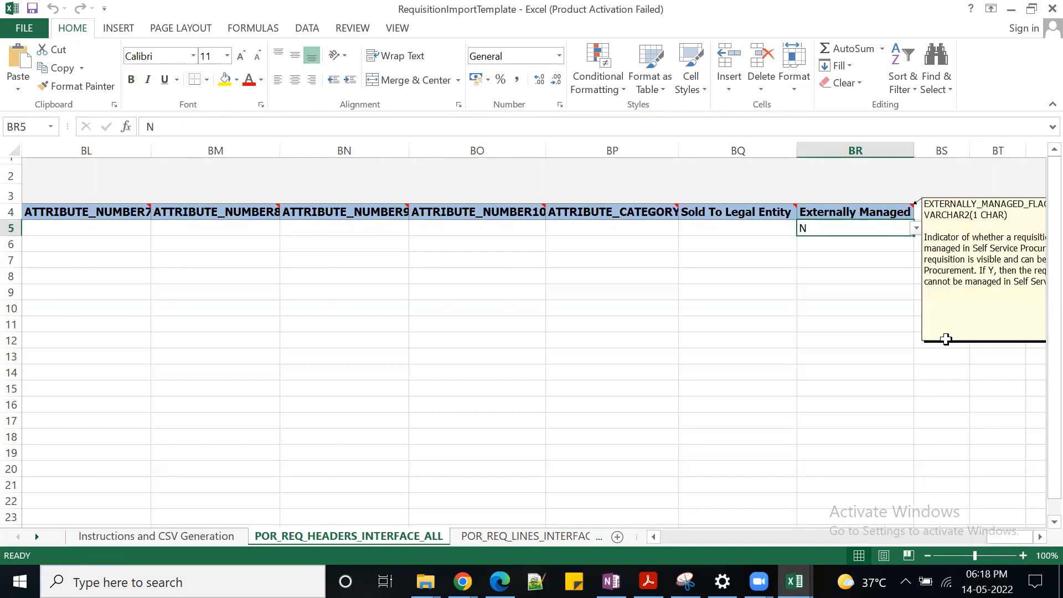
{"action": "scroll", "coordinate": [570, 178], "scroll_direction": "right", "scroll_amount": 3}
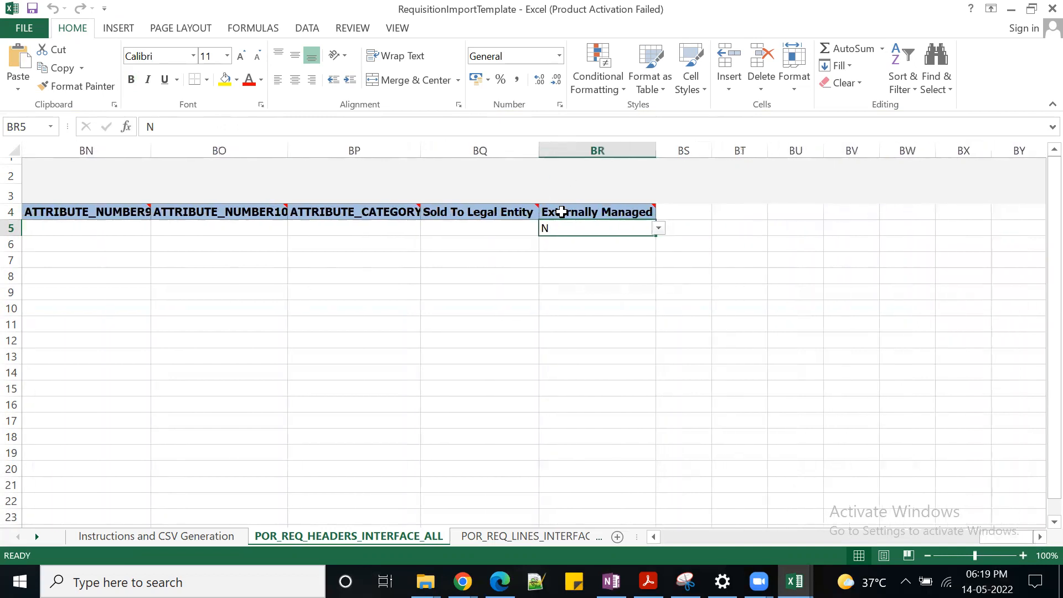
{"action": "mouse_move", "coordinate": [562, 212]}
- Duplicate the entire header record from row 5 into row 6
{"action": "left_click_drag", "start_coordinate": [975, 534], "coordinate": [642, 537]}
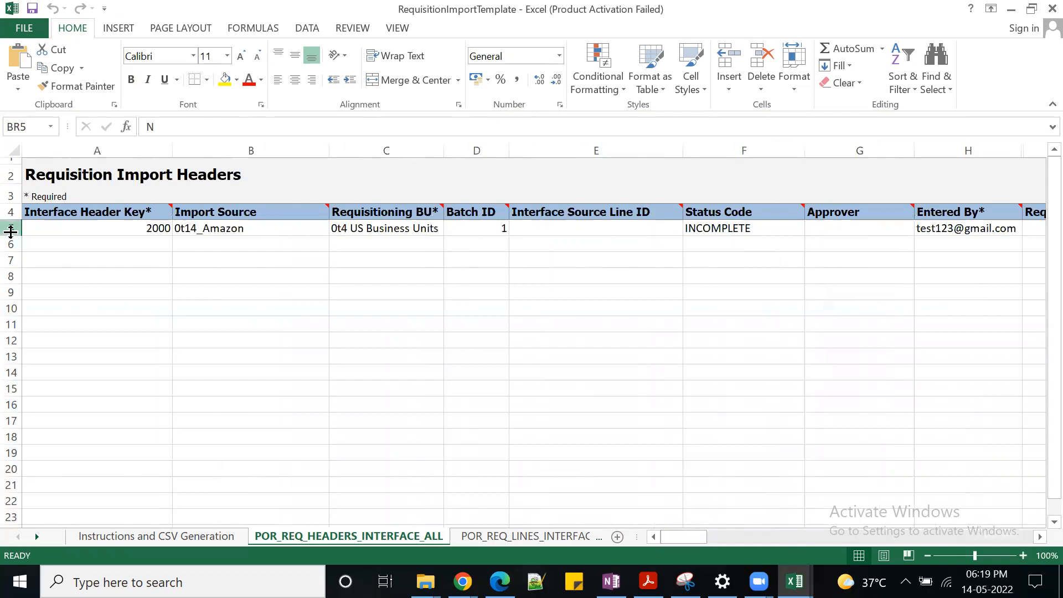
{"action": "left_click", "coordinate": [12, 228]}
{"action": "key", "text": "ctrl+c"}
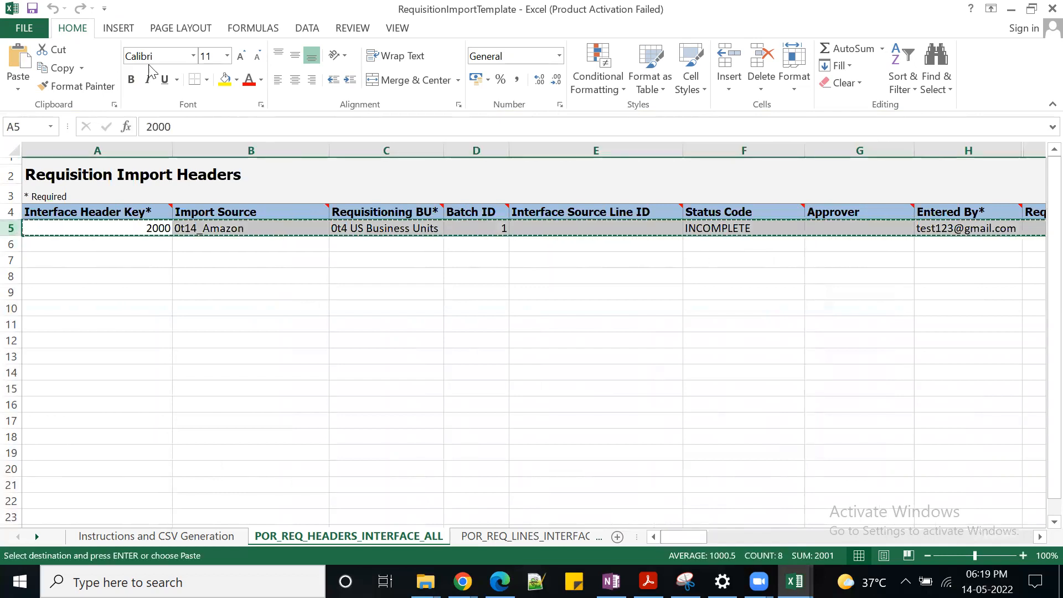
{"action": "left_click", "coordinate": [142, 244]}
{"action": "key", "text": "ctrl+v"}
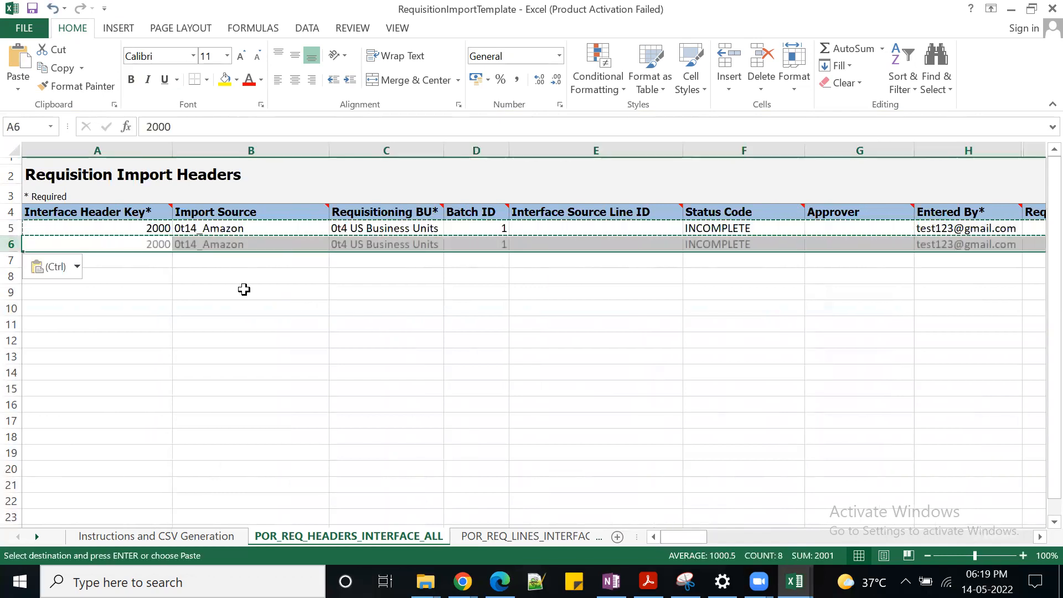
{"action": "key", "text": "Escape"}
- Set the Interface Header Key of the copied record in row 6 to 2001
{"action": "left_click", "coordinate": [147, 244]}
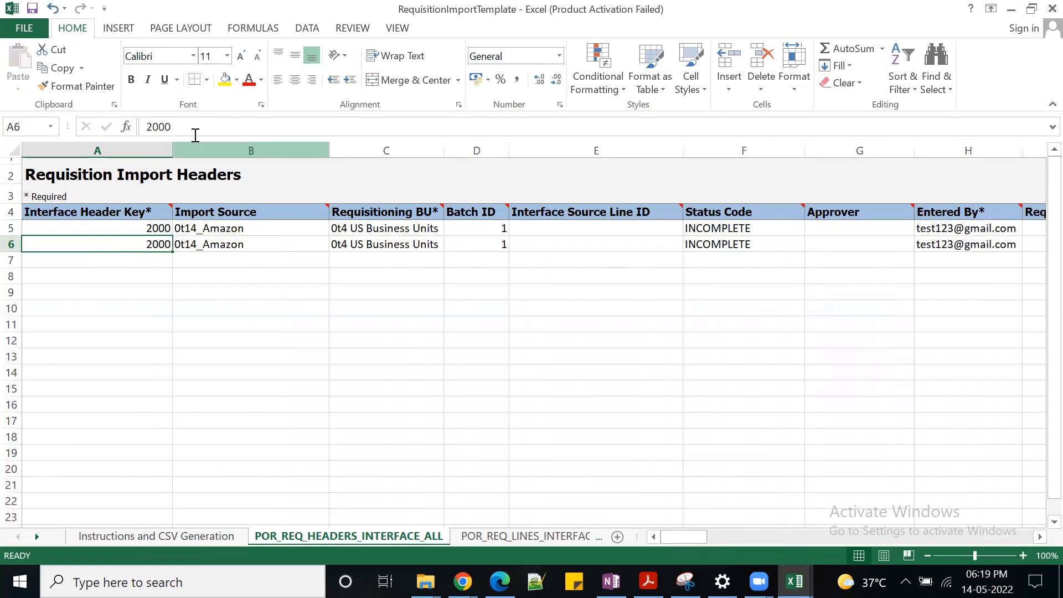
{"action": "left_click", "coordinate": [168, 127]}
{"action": "key", "text": "BackSpace"}
{"action": "type", "text": "1"}
{"action": "key", "text": "ctrl+Return"}
- Append 900 to the Description of the header record in row 6
{"action": "key", "text": "Right"}
{"action": "key", "text": "Right"}
{"action": "key", "text": "Right"}
{"action": "key", "text": "Right"}
{"action": "key", "text": "Right"}
{"action": "key", "text": "Right"}
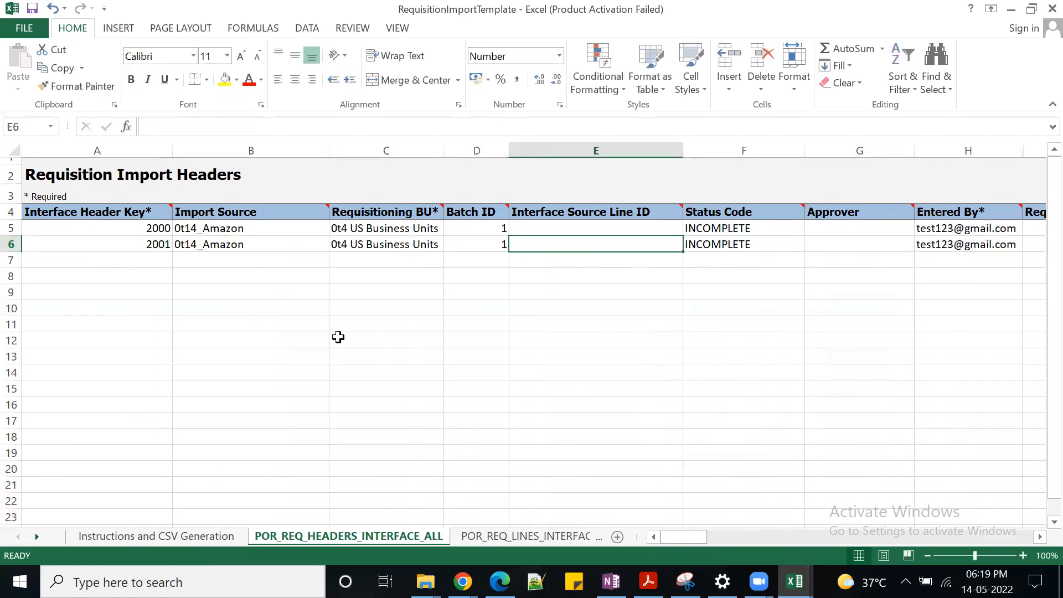
{"action": "key", "text": "Right"}
{"action": "key", "text": "Right"}
{"action": "key", "text": "Right"}
{"action": "key", "text": "Right"}
{"action": "key", "text": "Right"}
{"action": "key", "text": "Right"}
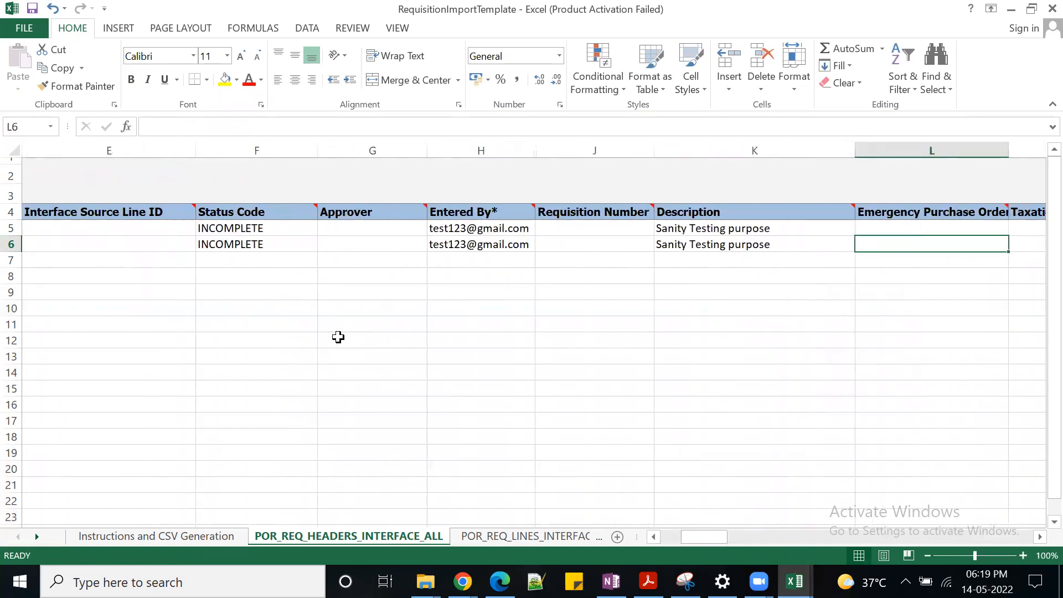
{"action": "double_click", "coordinate": [386, 244]}
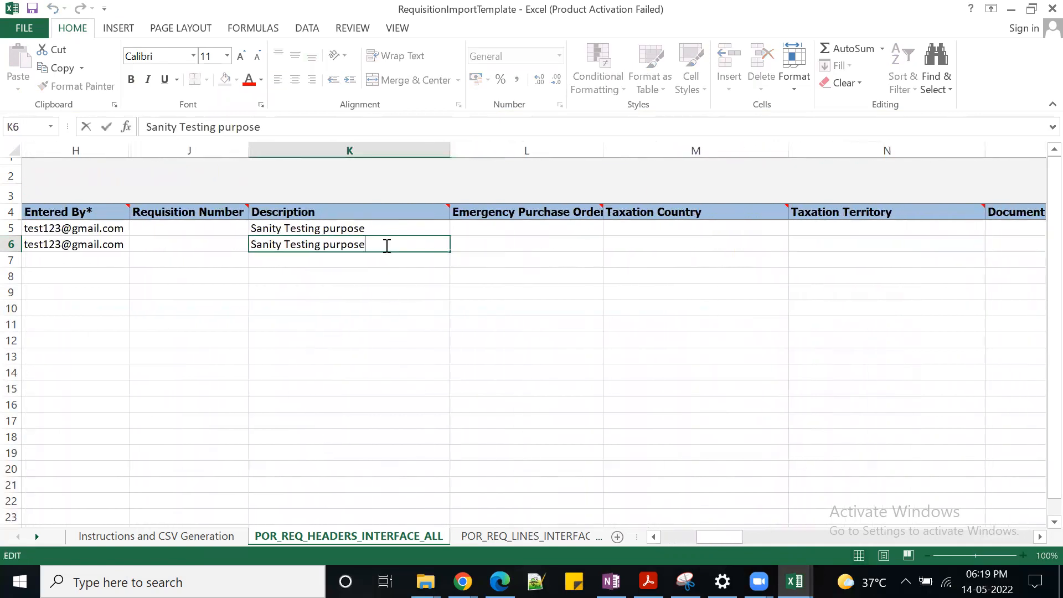
{"action": "type", "text": "800"}
{"action": "key", "text": "Tab"}
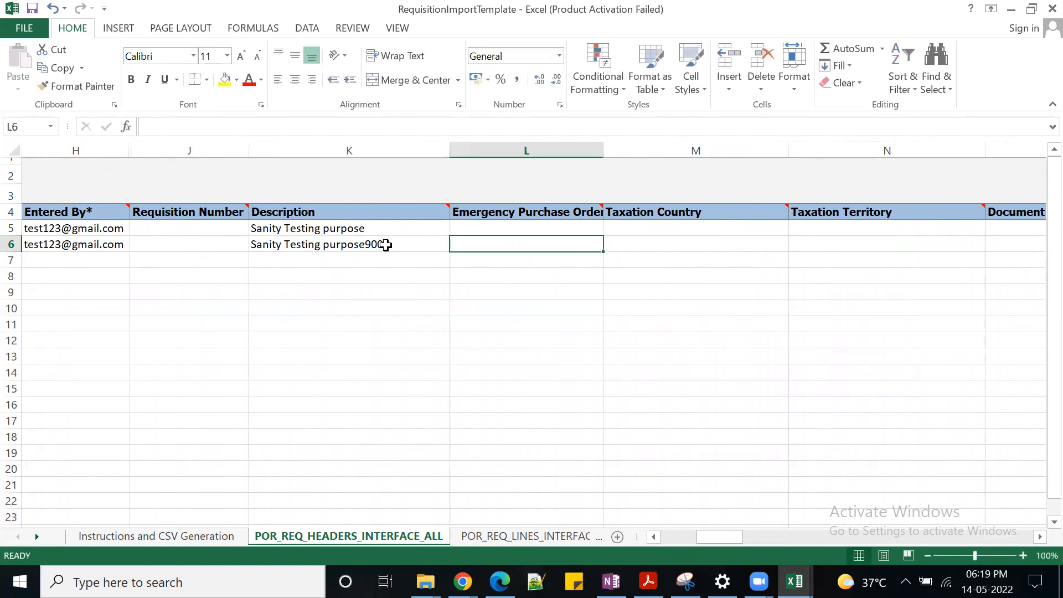
- Examine the taxation, document classification, justification and first attribute columns of the header record in row 6
{"action": "key", "text": "Right"}
{"action": "key", "text": "Right"}
{"action": "key", "text": "Right"}
{"action": "key", "text": "Right"}
{"action": "key", "text": "Right"}
{"action": "key", "text": "Right"}
{"action": "key", "text": "Right"}
{"action": "key", "text": "Right"}
{"action": "key", "text": "Right"}
{"action": "key", "text": "Right"}
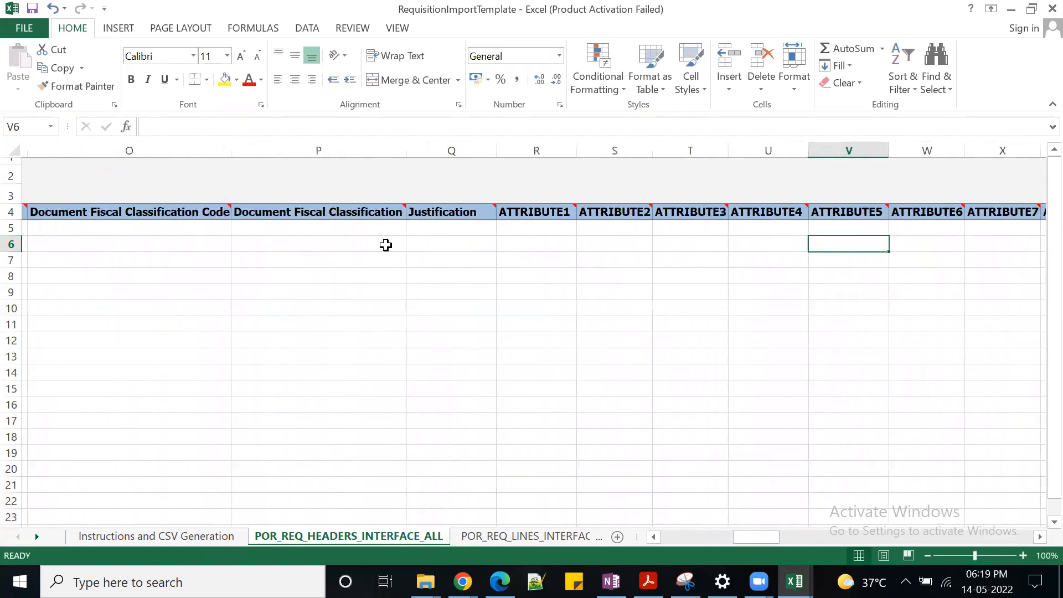
- Save the workbook, accepting the personal information warning
{"action": "left_click", "coordinate": [727, 536]}
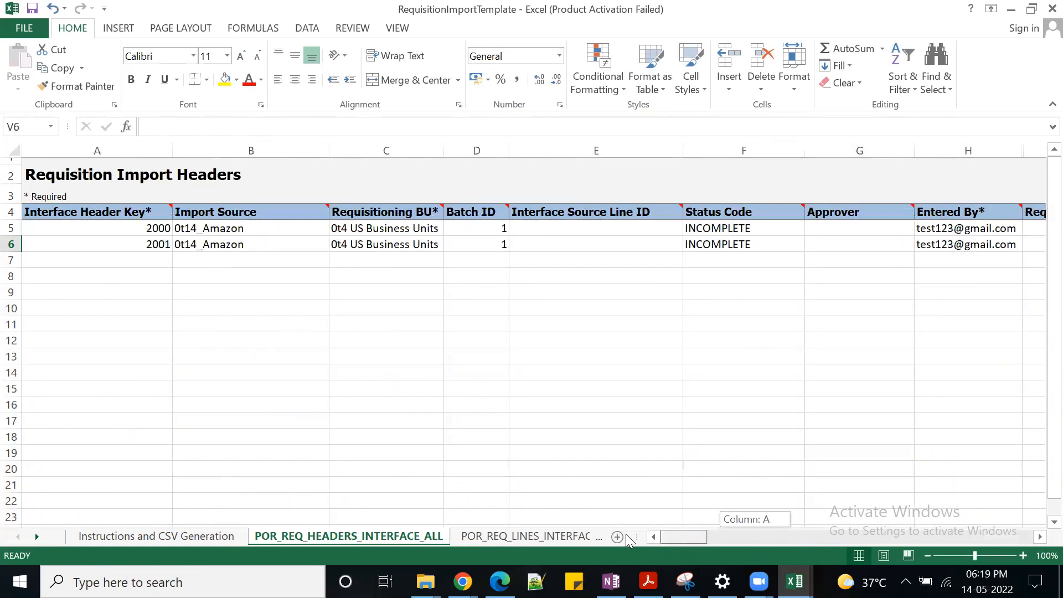
{"action": "left_click", "coordinate": [33, 9]}
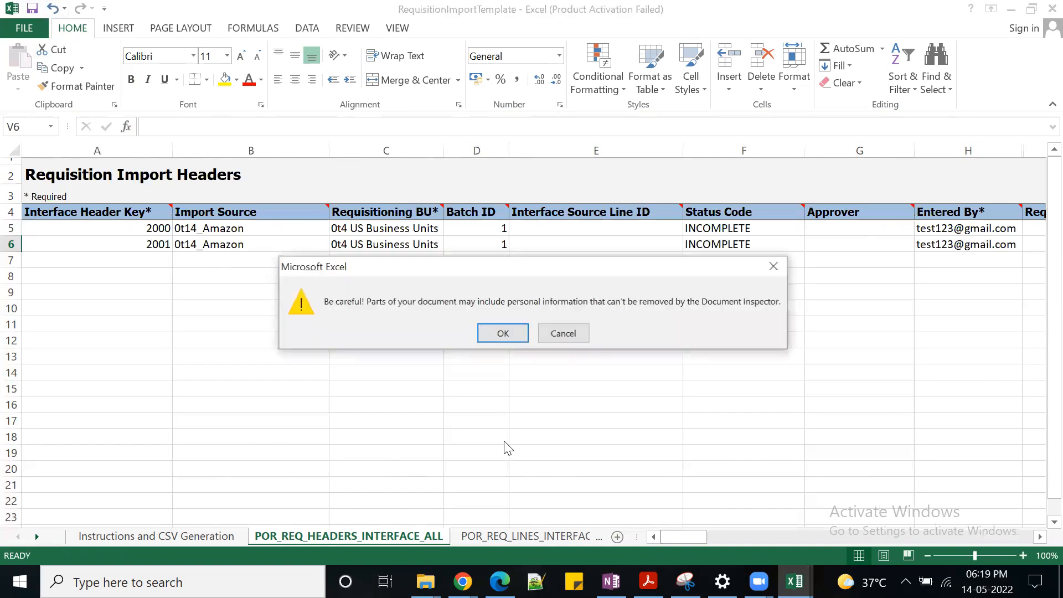
{"action": "left_click", "coordinate": [503, 334]}
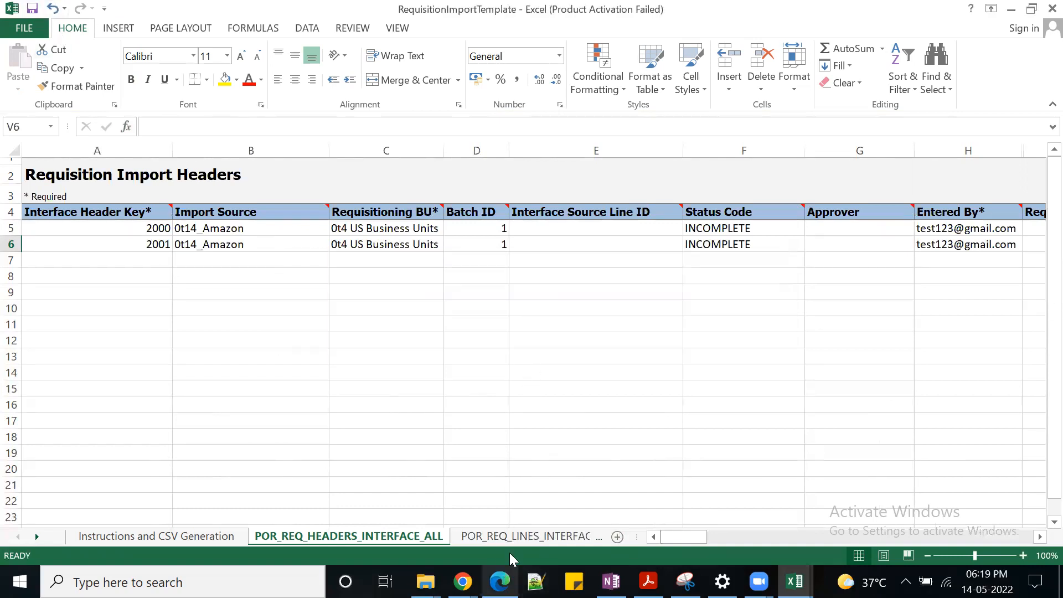
- Check the line and header keys on the POR_REQ_LINES_INTERFACE_ALL sheet and return to the headers sheet
{"action": "left_click", "coordinate": [510, 537]}
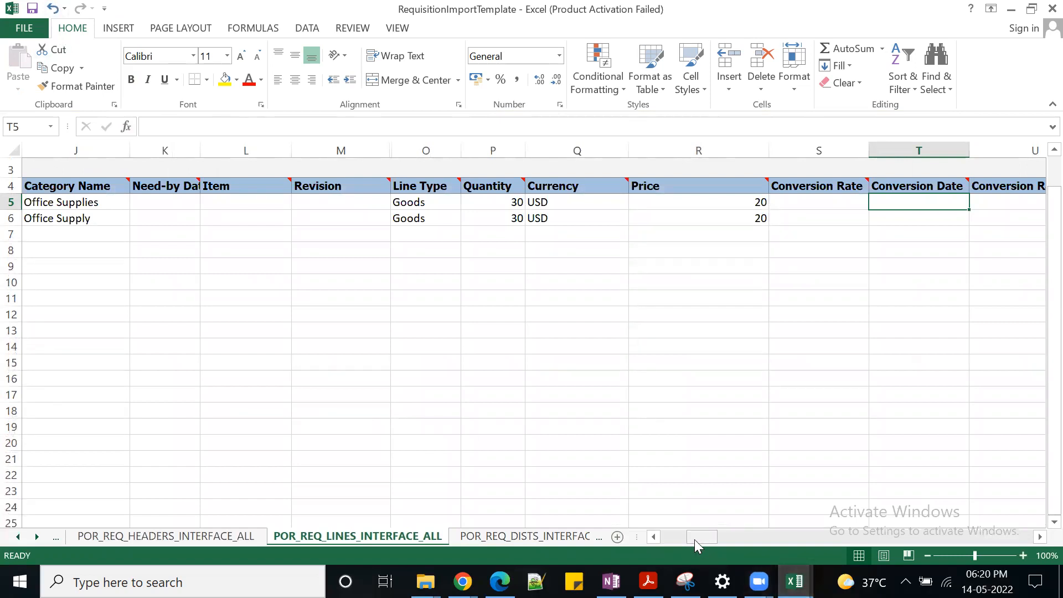
{"action": "left_click_drag", "start_coordinate": [695, 538], "coordinate": [662, 536]}
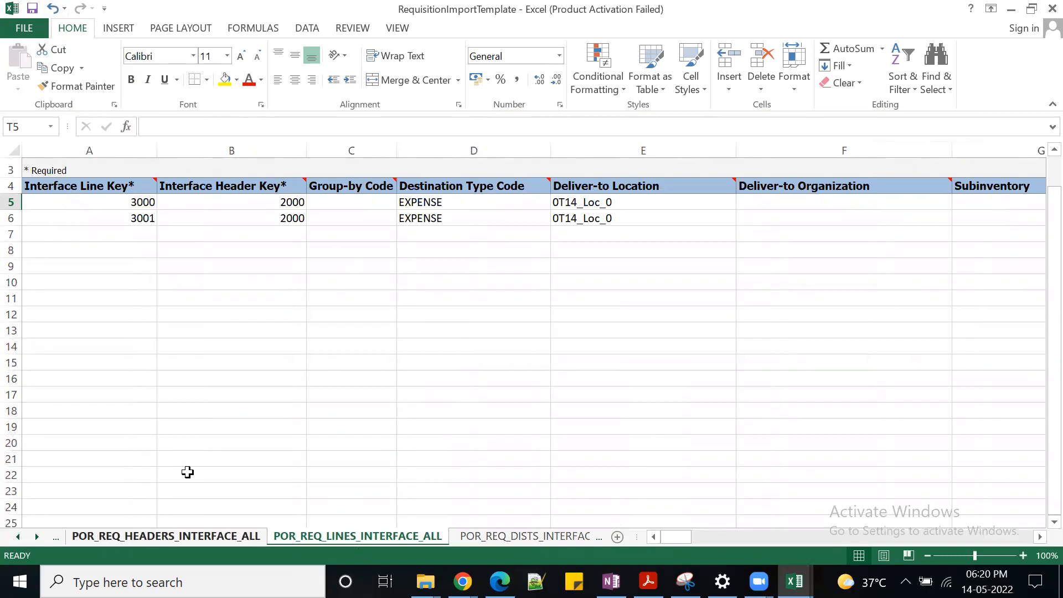
{"action": "left_click", "coordinate": [197, 537]}
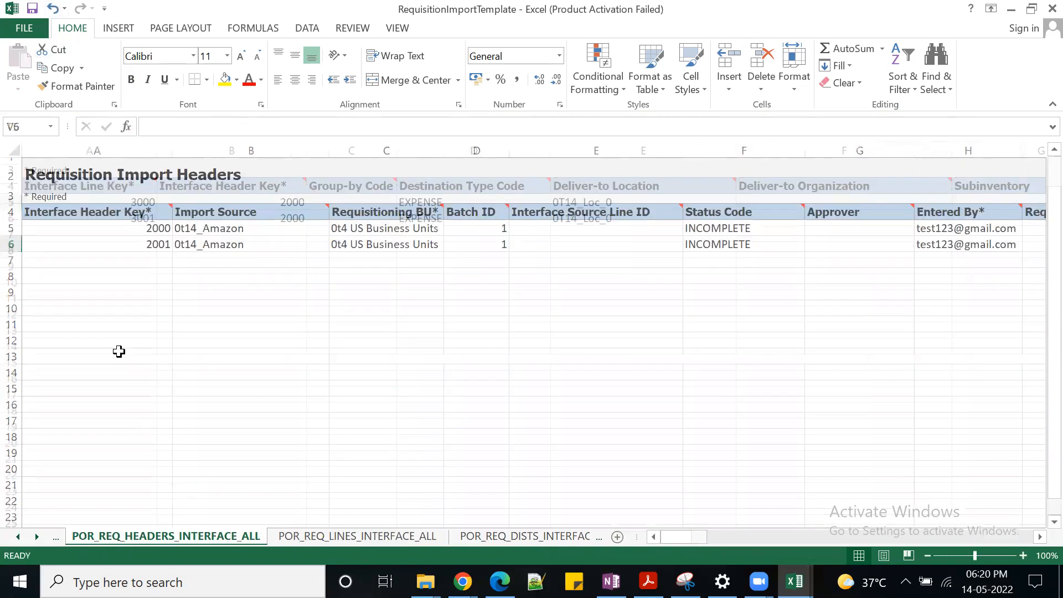
- Set the Interface Header Key to 2001 in row 5 and 2002 in row 6 of the headers sheet
{"action": "left_click", "coordinate": [151, 228]}
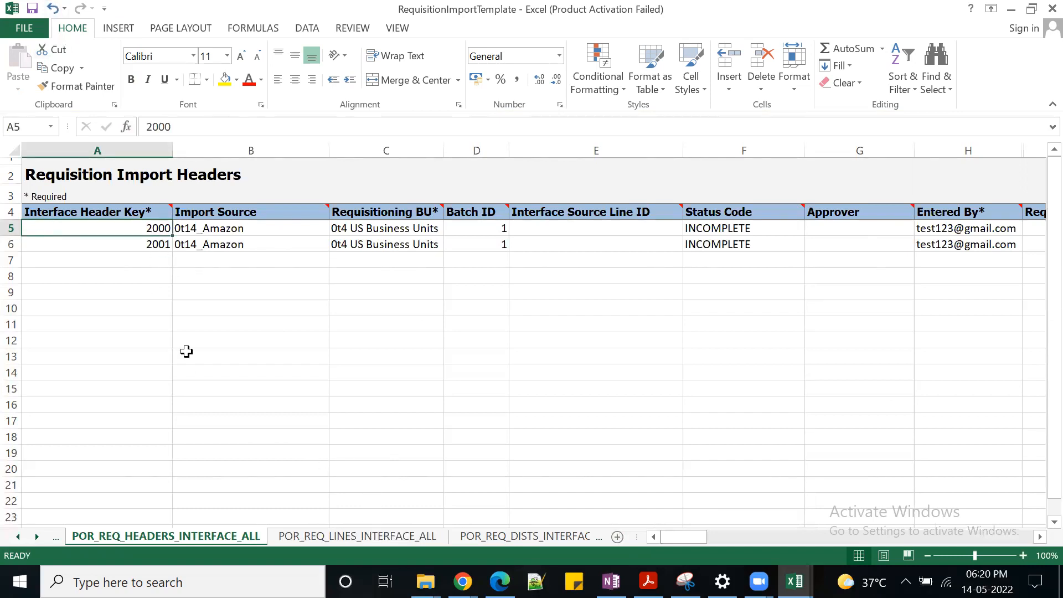
{"action": "left_click", "coordinate": [161, 126]}
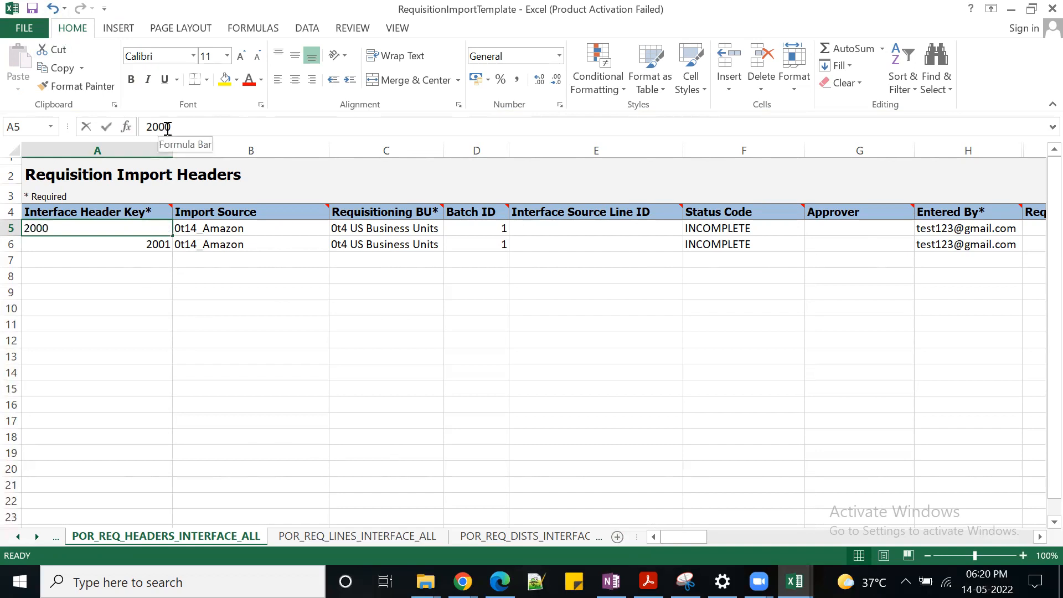
{"action": "type", "text": "1"}
{"action": "left_click", "coordinate": [151, 246]}
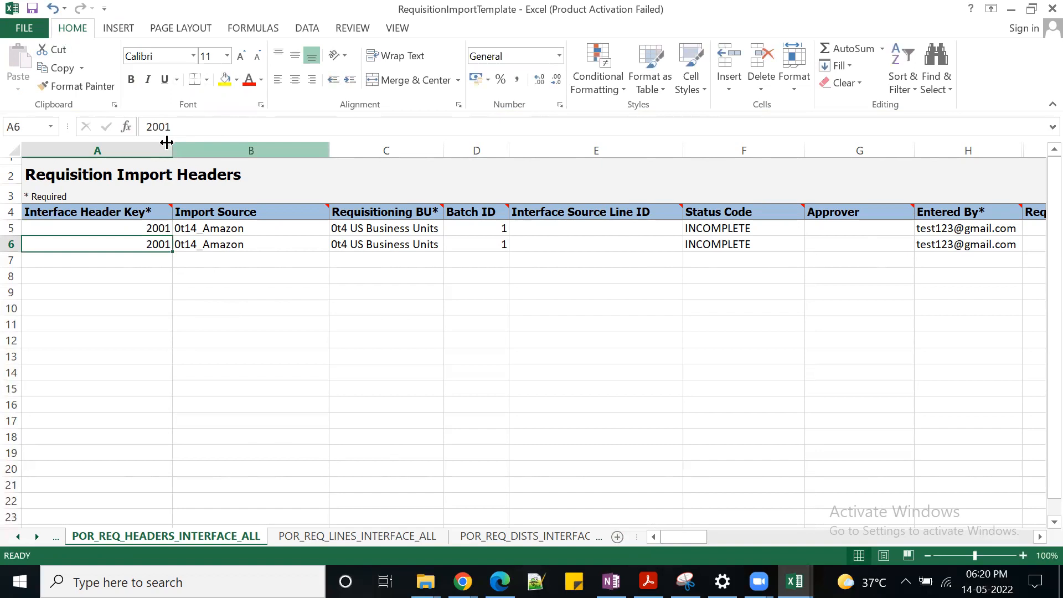
{"action": "left_click", "coordinate": [168, 128]}
{"action": "key", "text": "BackSpace"}
{"action": "type", "text": "2"}
{"action": "key", "text": "Tab"}
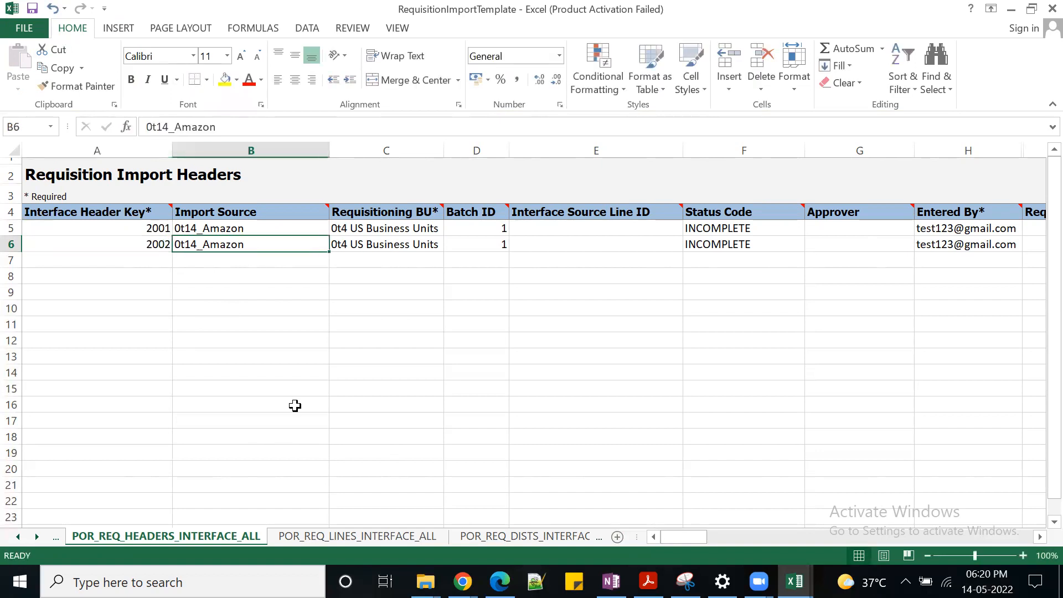
- On the POR_REQ_LINES_INTERFACE_ALL sheet, set the Interface Header Key of both line records to 2001
{"action": "left_click", "coordinate": [365, 536]}
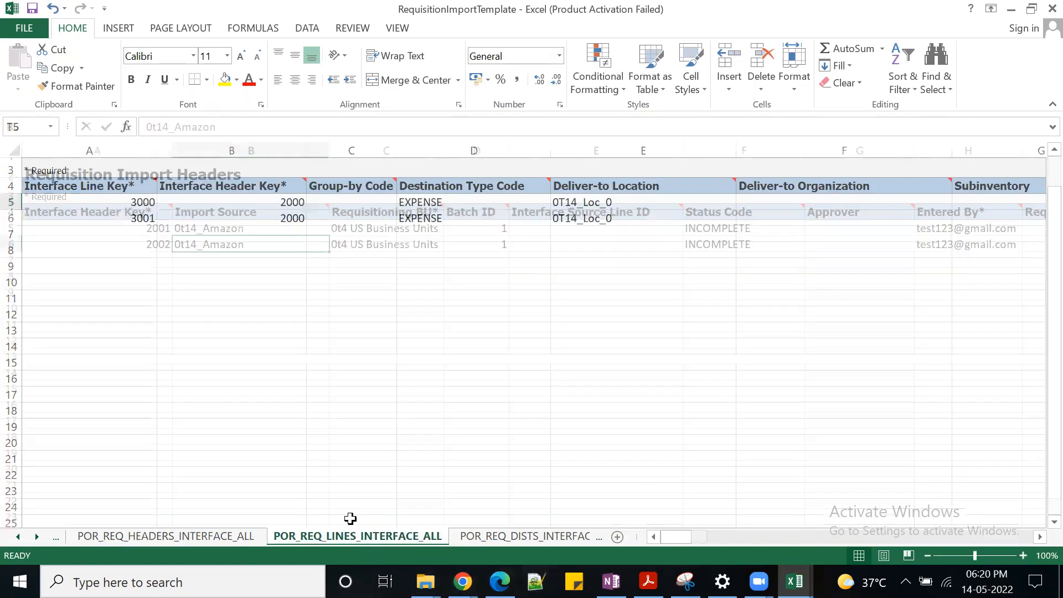
{"action": "left_click", "coordinate": [451, 487]}
{"action": "left_click", "coordinate": [280, 201]}
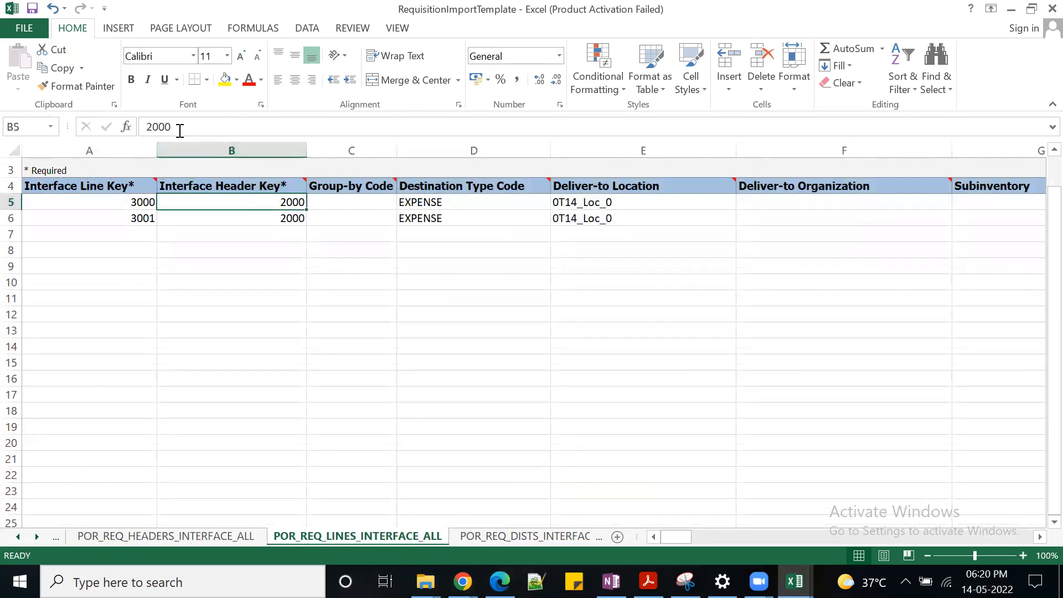
{"action": "left_click", "coordinate": [167, 127]}
{"action": "key", "text": "BackSpace"}
{"action": "type", "text": "1"}
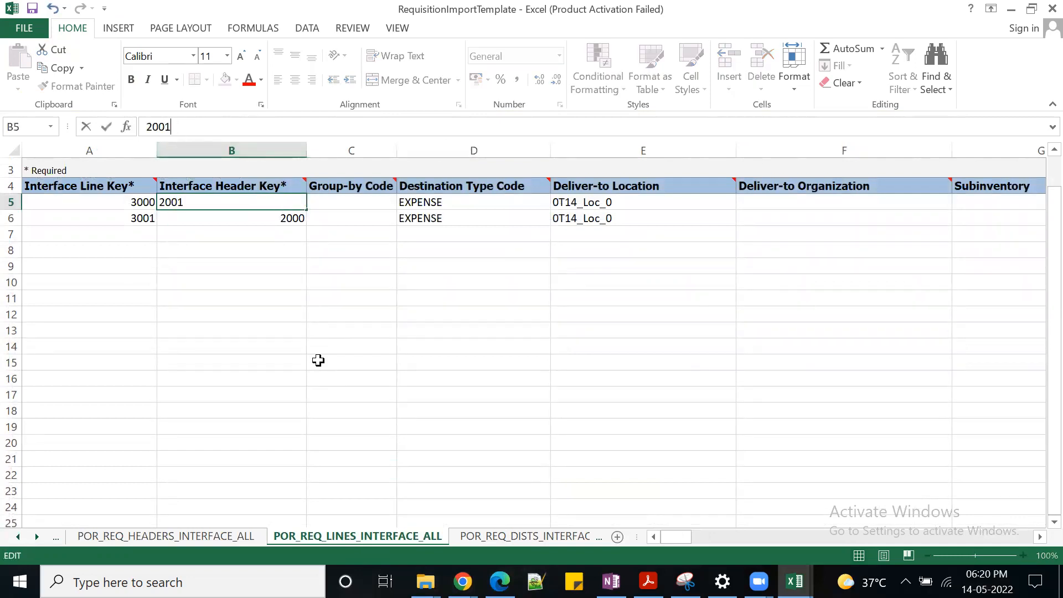
{"action": "key", "text": "Tab"}
{"action": "left_click", "coordinate": [285, 223]}
{"action": "left_click", "coordinate": [172, 128]}
{"action": "key", "text": "BackSpace"}
{"action": "type", "text": "1"}
{"action": "key", "text": "Tab"}
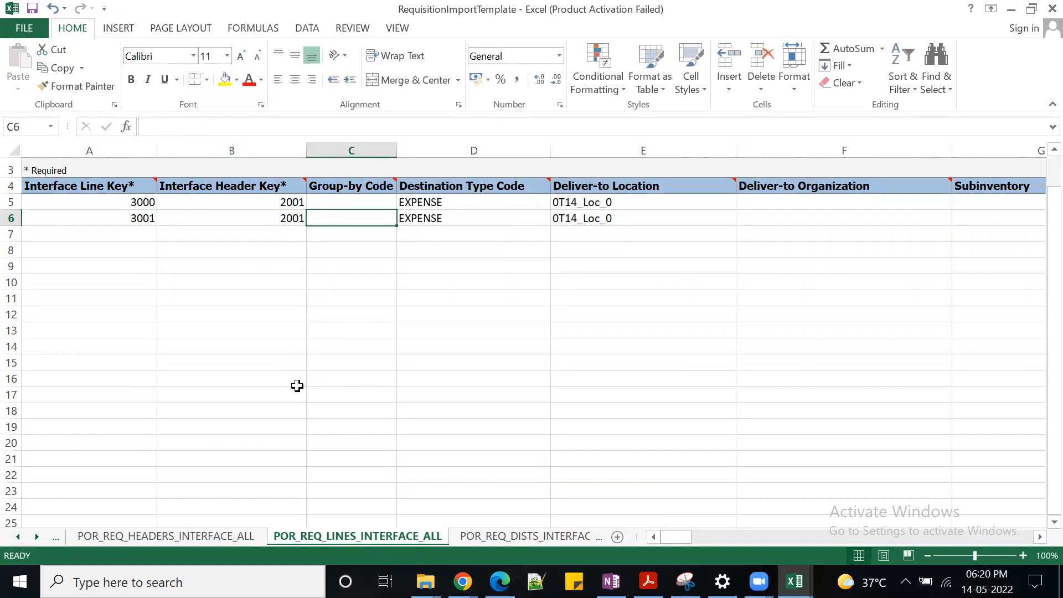
- Set the Interface Line Key of the line record in row 5 to 3002
{"action": "left_click", "coordinate": [142, 202]}
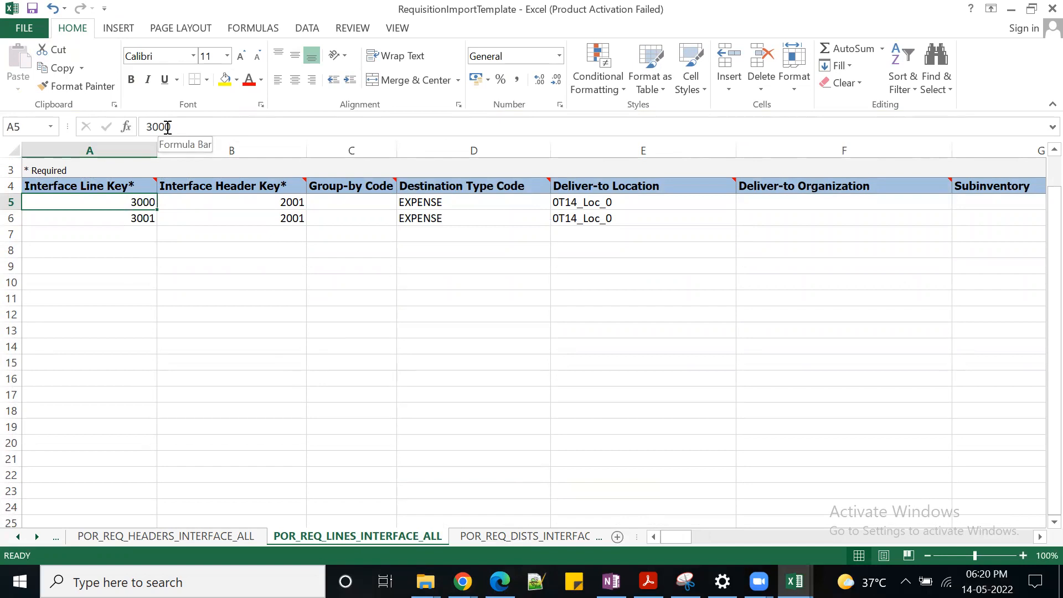
{"action": "left_click", "coordinate": [168, 127]}
{"action": "left_click", "coordinate": [171, 127]}
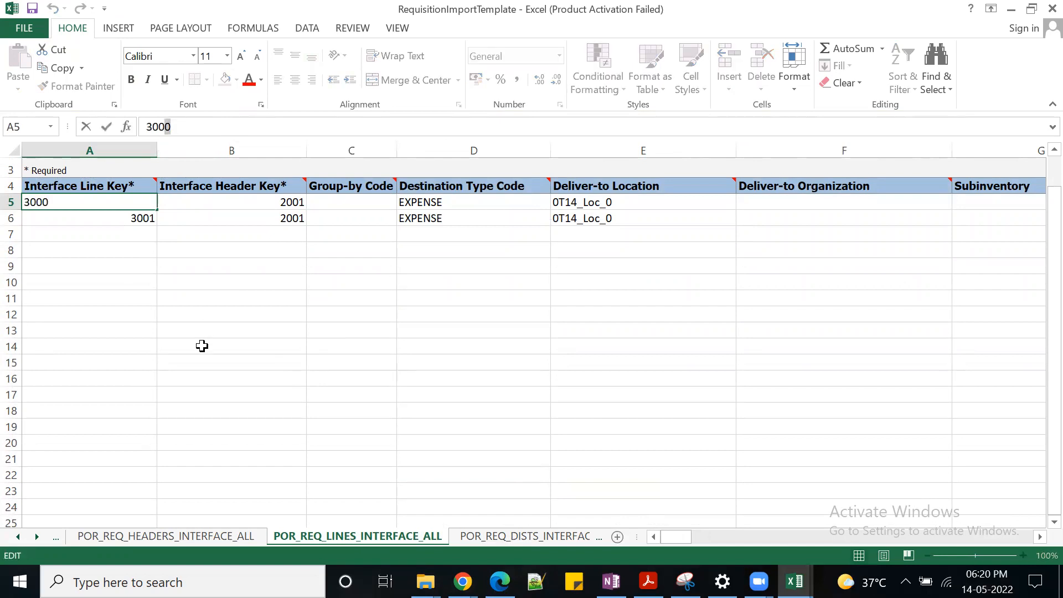
{"action": "type", "text": "2"}
{"action": "key", "text": "Tab"}
- Set the Interface Line Key of the line record in row 6 to 3003
{"action": "left_click", "coordinate": [132, 219]}
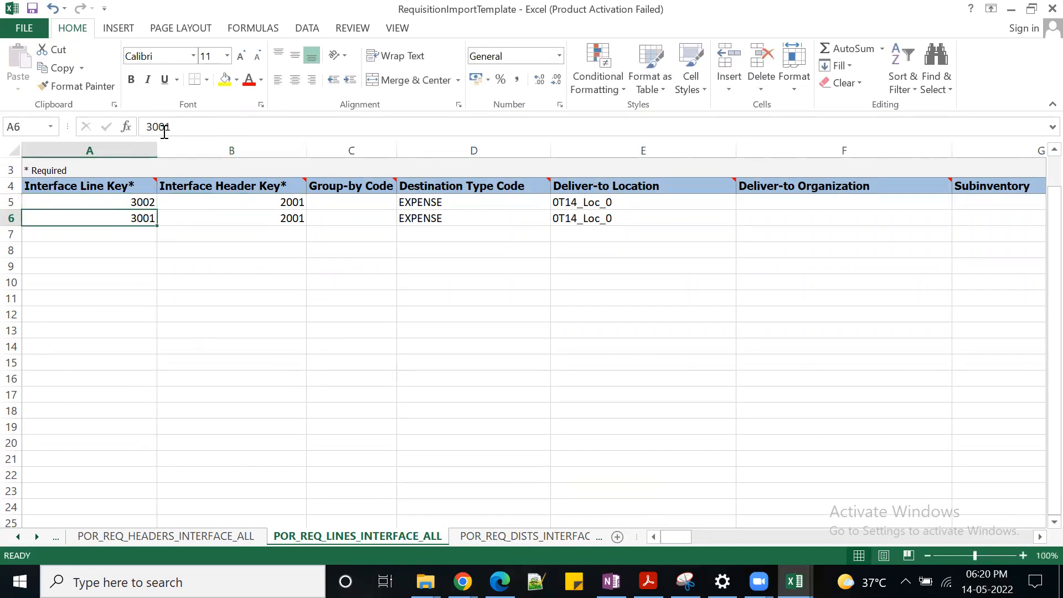
{"action": "left_click_drag", "start_coordinate": [168, 127], "coordinate": [183, 154]}
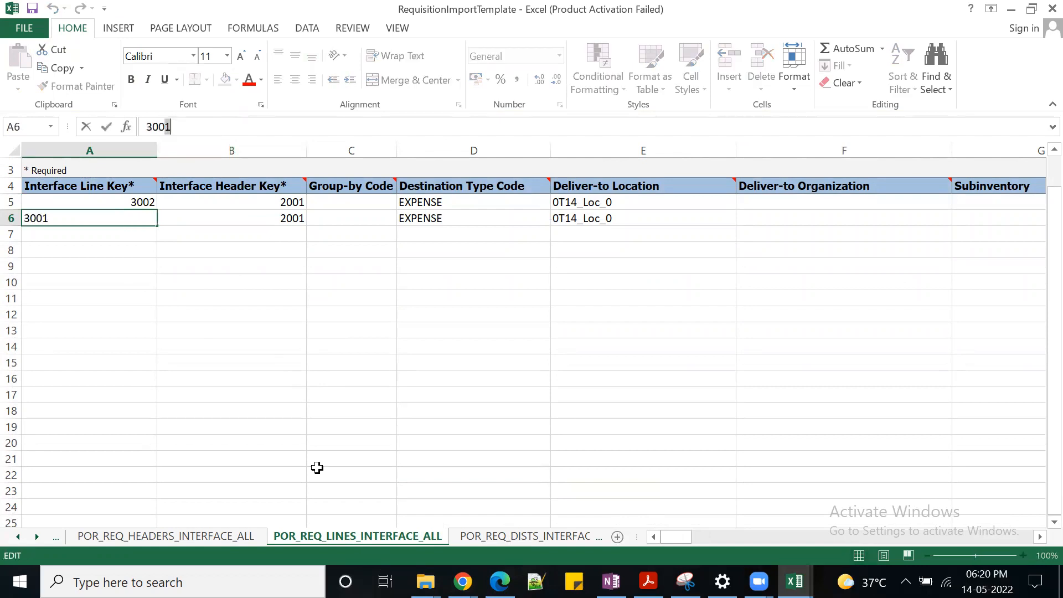
{"action": "type", "text": "3"}
{"action": "key", "text": "Tab"}
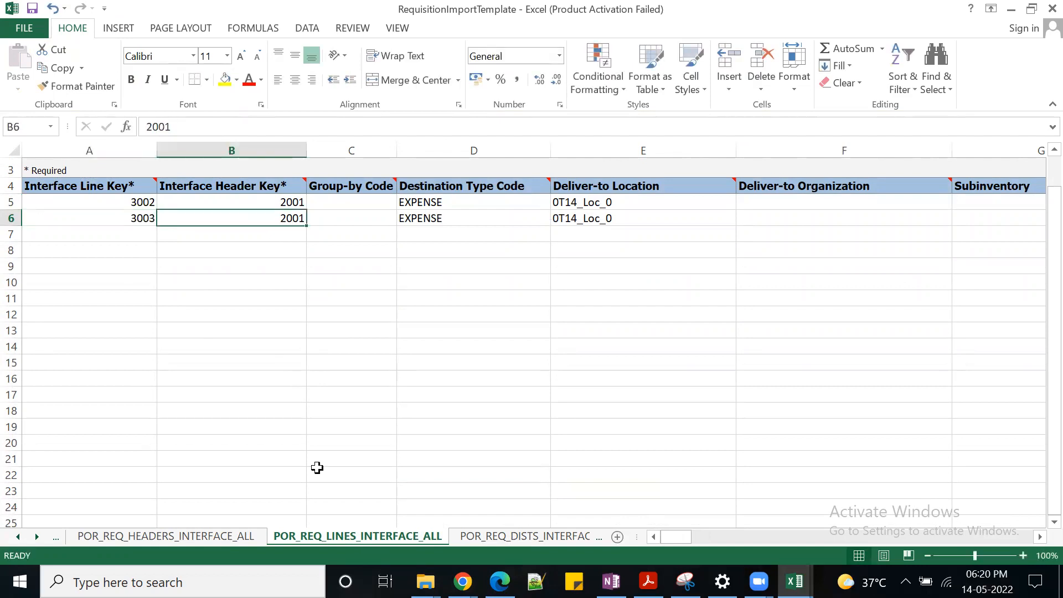
{"action": "left_click", "coordinate": [391, 410]}
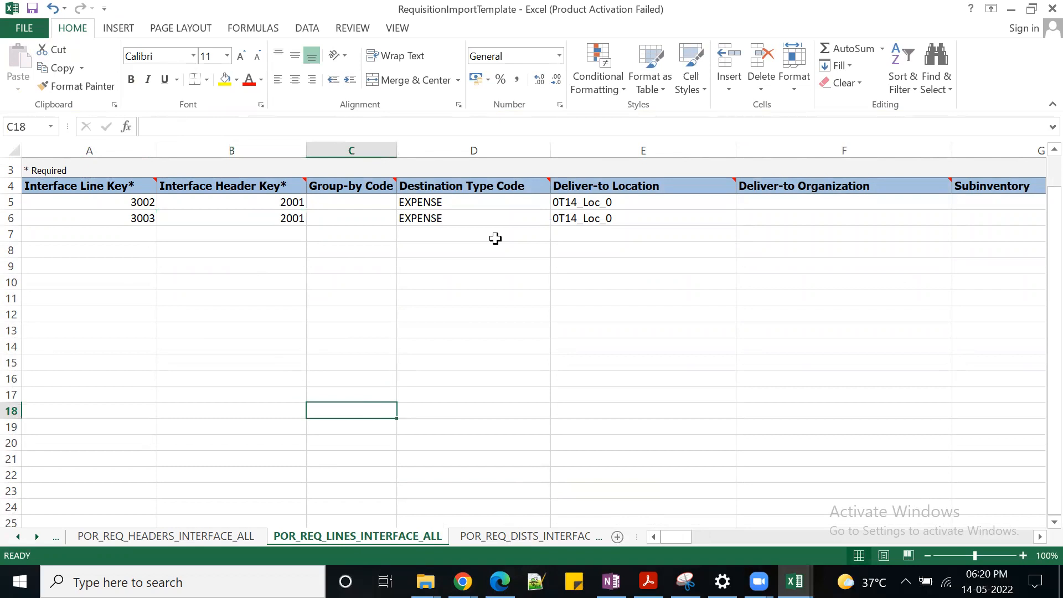
{"action": "left_click", "coordinate": [479, 204]}
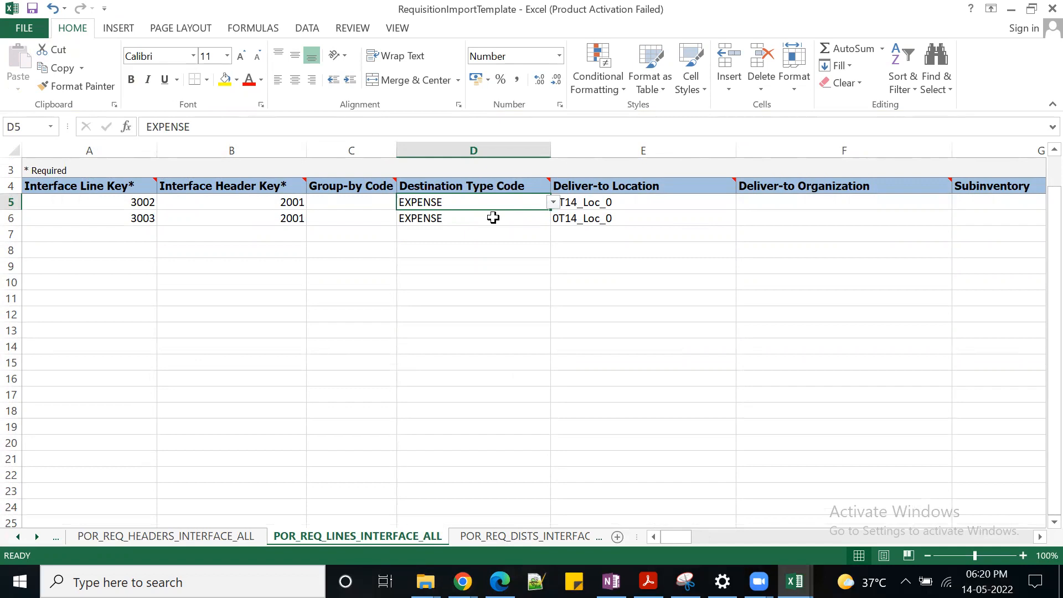
{"action": "left_click", "coordinate": [255, 346]}
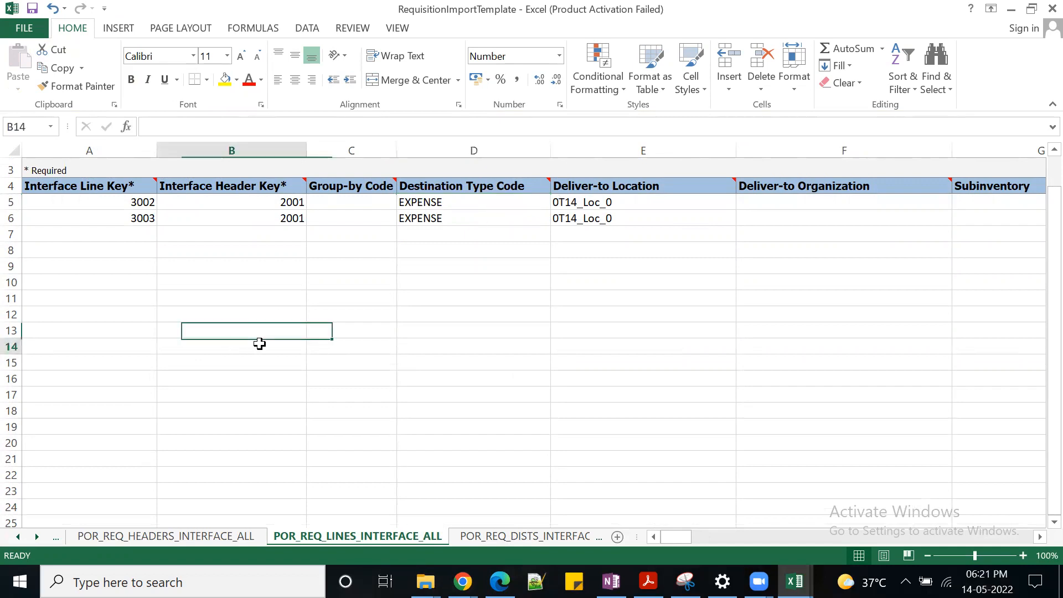
- Copy the two line records in rows 5 and 6 into rows 7 and 8
{"action": "left_click", "coordinate": [12, 201]}
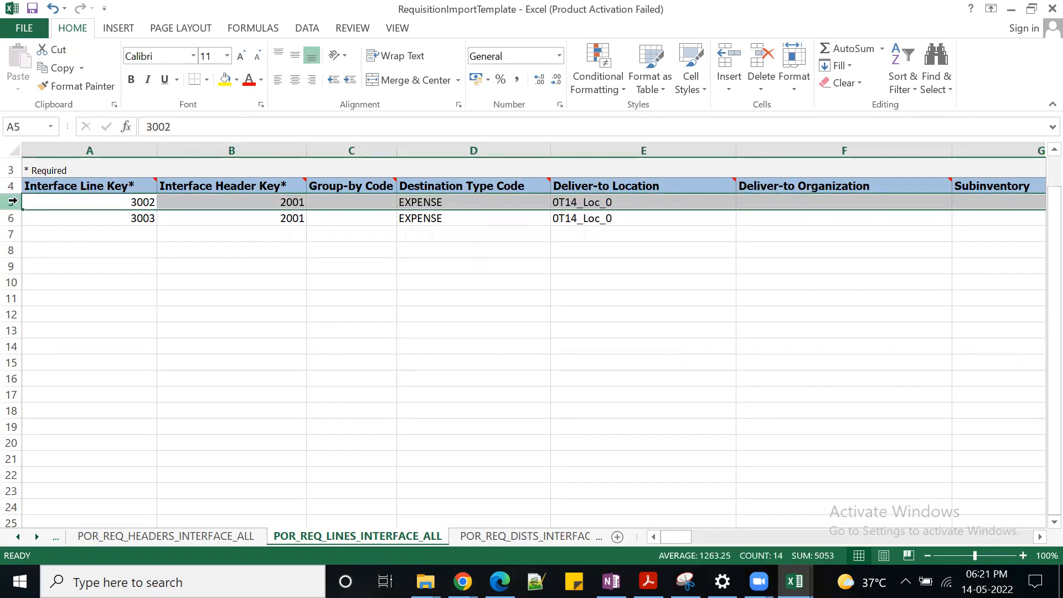
{"action": "left_click_drag", "start_coordinate": [12, 201], "coordinate": [12, 218]}
{"action": "key", "text": "ctrl+c"}
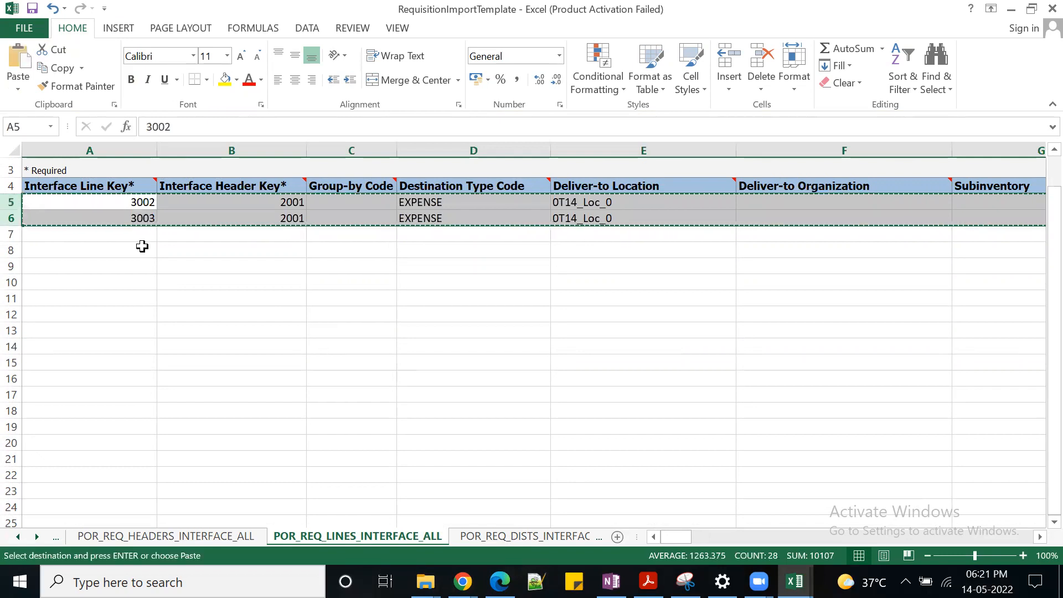
{"action": "left_click", "coordinate": [146, 238]}
{"action": "key", "text": "ctrl+v"}
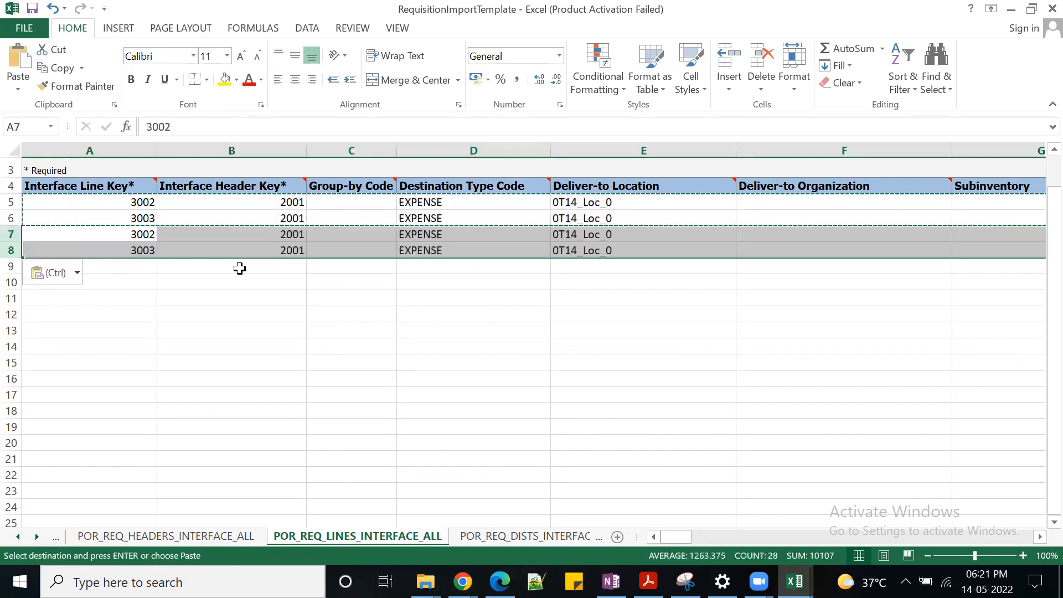
{"action": "key", "text": "Escape"}
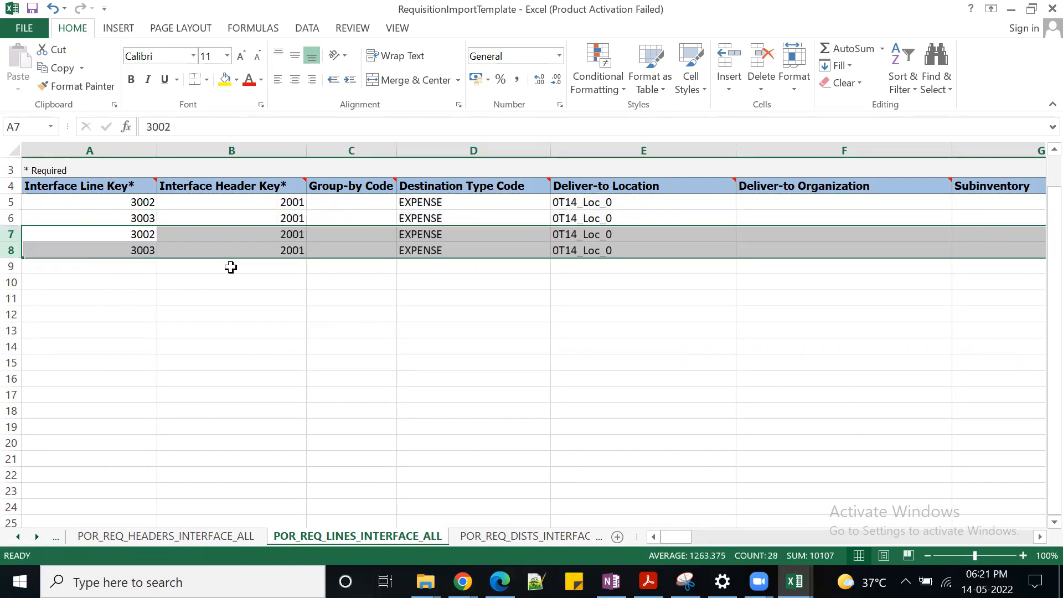
- Set the Interface Line Key to 3004 in row 7 and 3005 in row 8
{"action": "left_click", "coordinate": [143, 234]}
{"action": "left_click", "coordinate": [166, 128]}
{"action": "key", "text": "BackSpace"}
{"action": "type", "text": "4"}
{"action": "key", "text": "Return"}
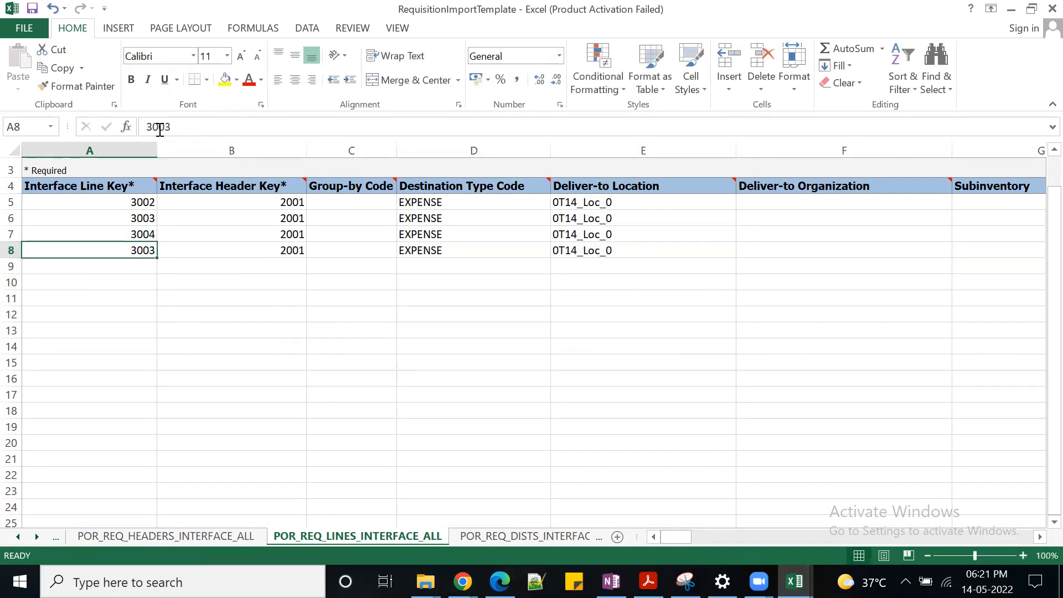
{"action": "left_click", "coordinate": [165, 127]}
{"action": "key", "text": "BackSpace"}
{"action": "type", "text": "5"}
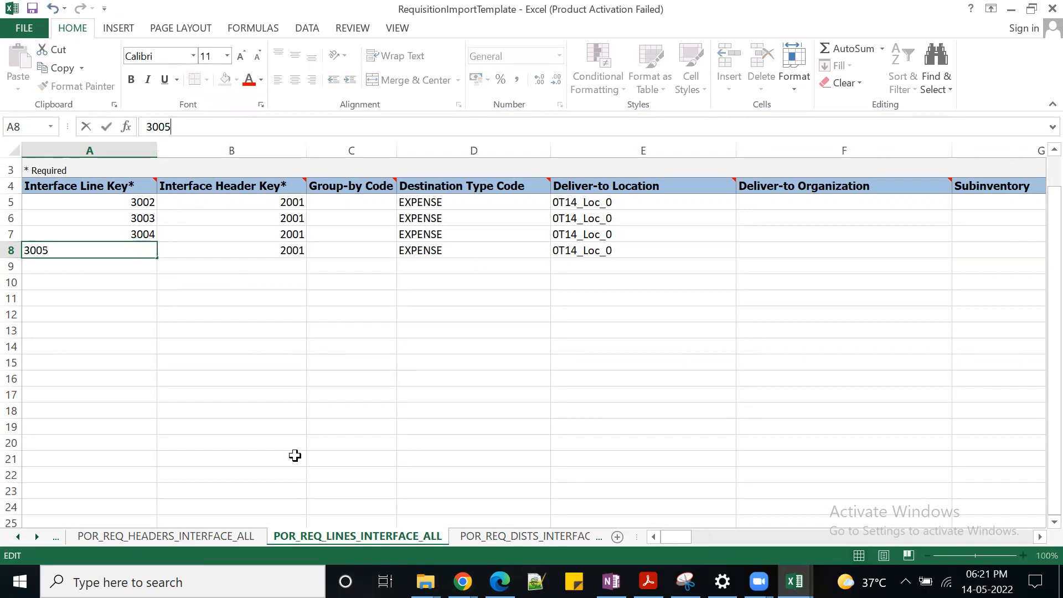
{"action": "key", "text": "Tab"}
- Set the Interface Header Key of the line records in rows 7 and 8 to 2002
{"action": "left_click", "coordinate": [289, 237]}
{"action": "left_click", "coordinate": [166, 129]}
{"action": "key", "text": "BackSpace"}
{"action": "type", "text": "2"}
{"action": "key", "text": "ctrl+Return"}
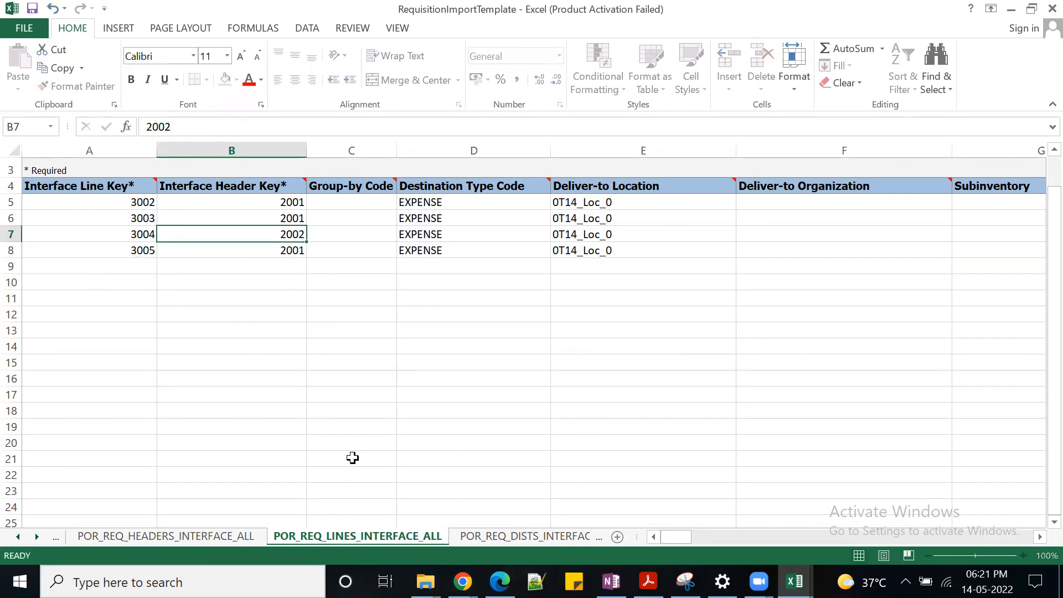
{"action": "left_click", "coordinate": [290, 249]}
{"action": "left_click", "coordinate": [165, 127]}
{"action": "key", "text": "BackSpace"}
{"action": "type", "text": "2"}
{"action": "key", "text": "Tab"}
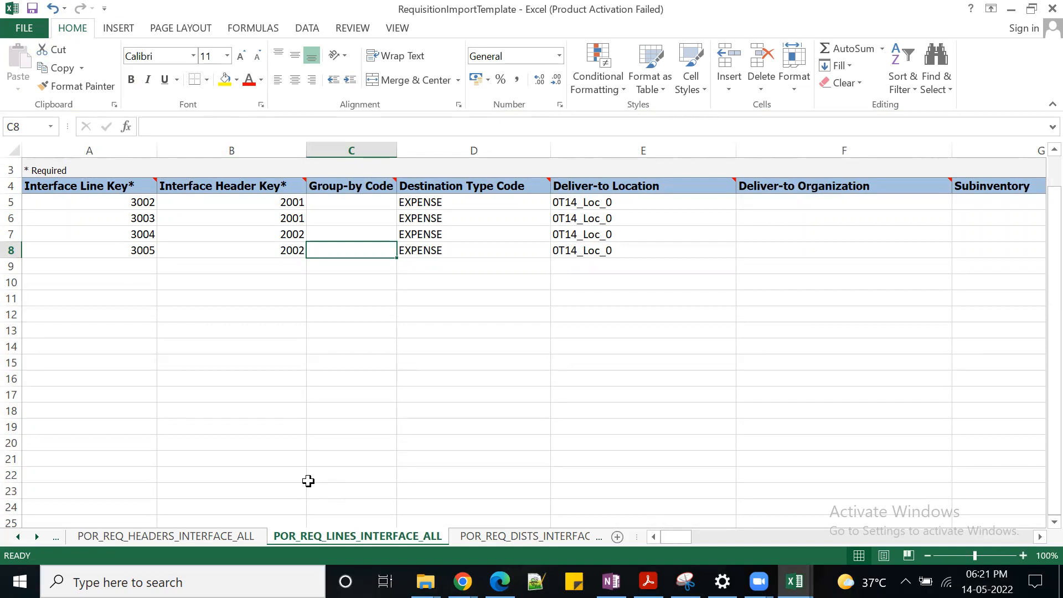
- Review the keys, destination type, deliver-to location, requester, item description and category of the line records
{"action": "left_click", "coordinate": [581, 391]}
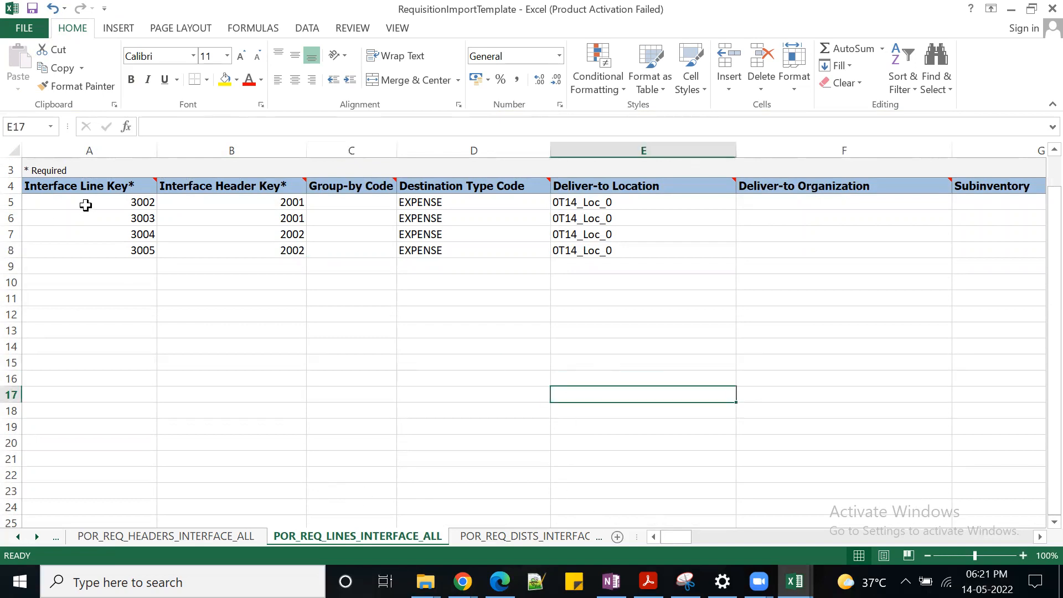
{"action": "left_click_drag", "start_coordinate": [86, 204], "coordinate": [254, 255]}
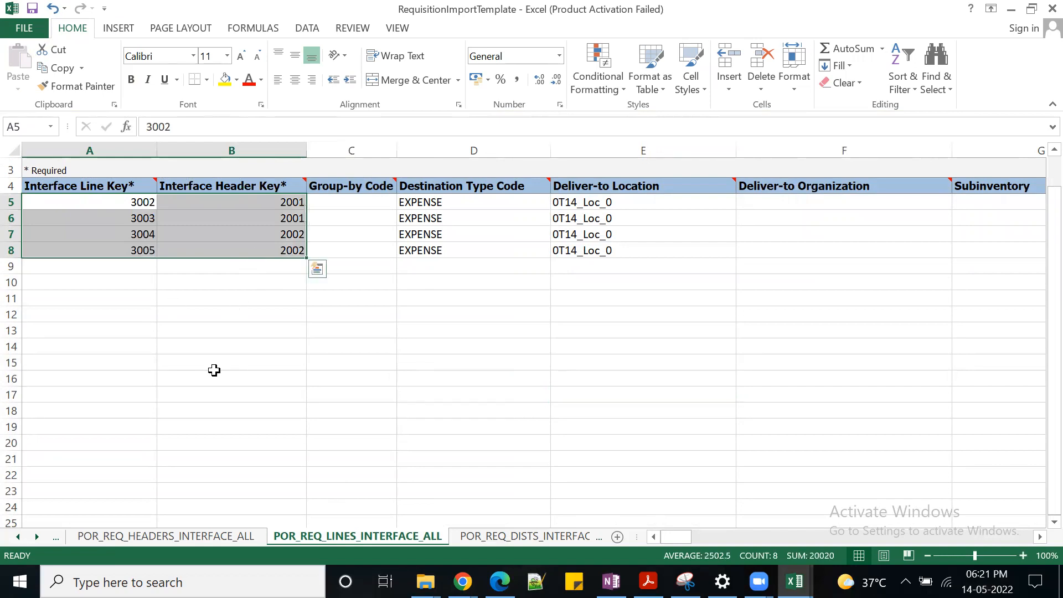
{"action": "left_click", "coordinate": [377, 376]}
{"action": "left_click_drag", "start_coordinate": [450, 206], "coordinate": [461, 235]}
{"action": "left_click", "coordinate": [634, 202]}
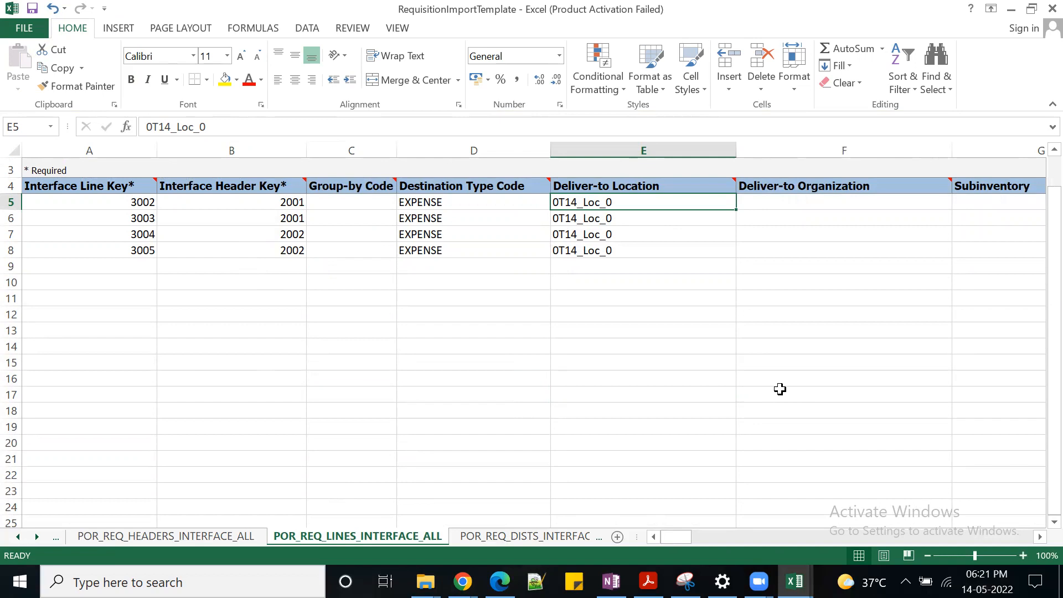
{"action": "key", "text": "Right"}
{"action": "key", "text": "Right"}
{"action": "key", "text": "Right"}
{"action": "key", "text": "Right"}
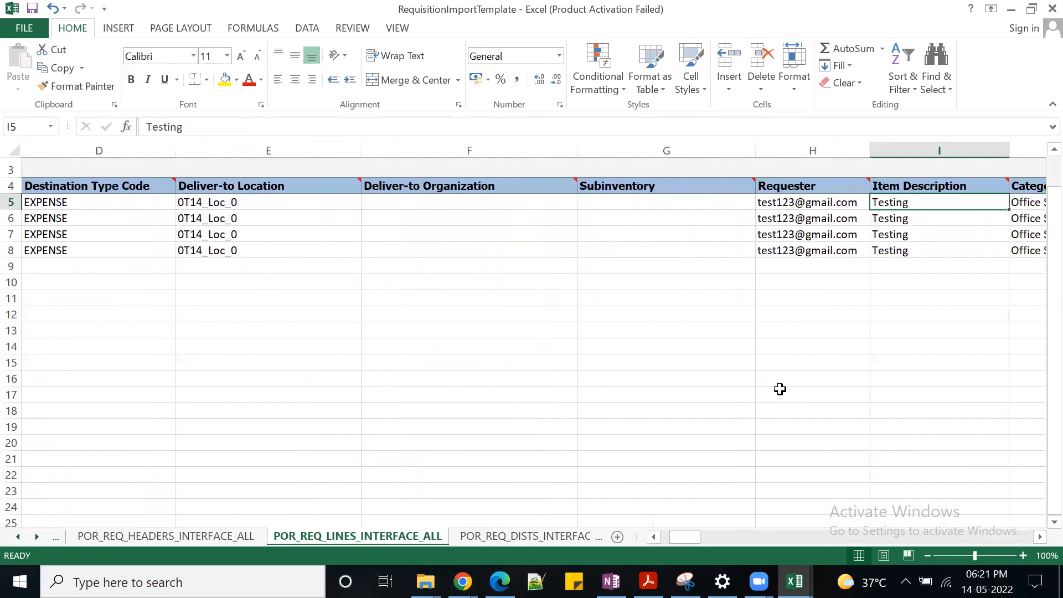
{"action": "key", "text": "Right"}
{"action": "key", "text": "Right"}
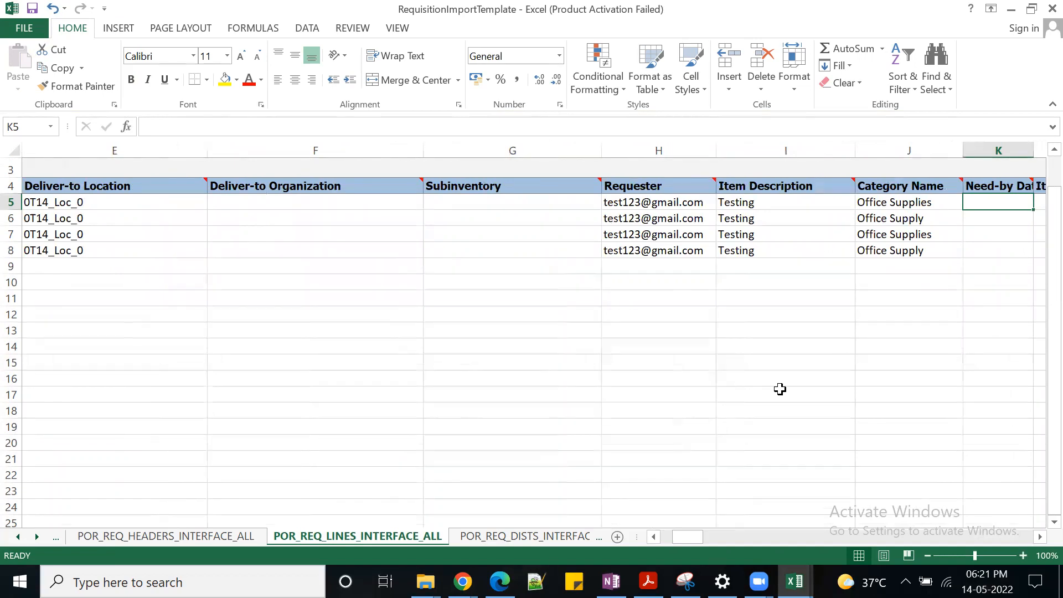
- Change the Item Description to Testing2 in row 7 and Testing3 in row 8
{"action": "left_click", "coordinate": [767, 220]}
{"action": "double_click", "coordinate": [782, 237]}
{"action": "type", "text": "2"}
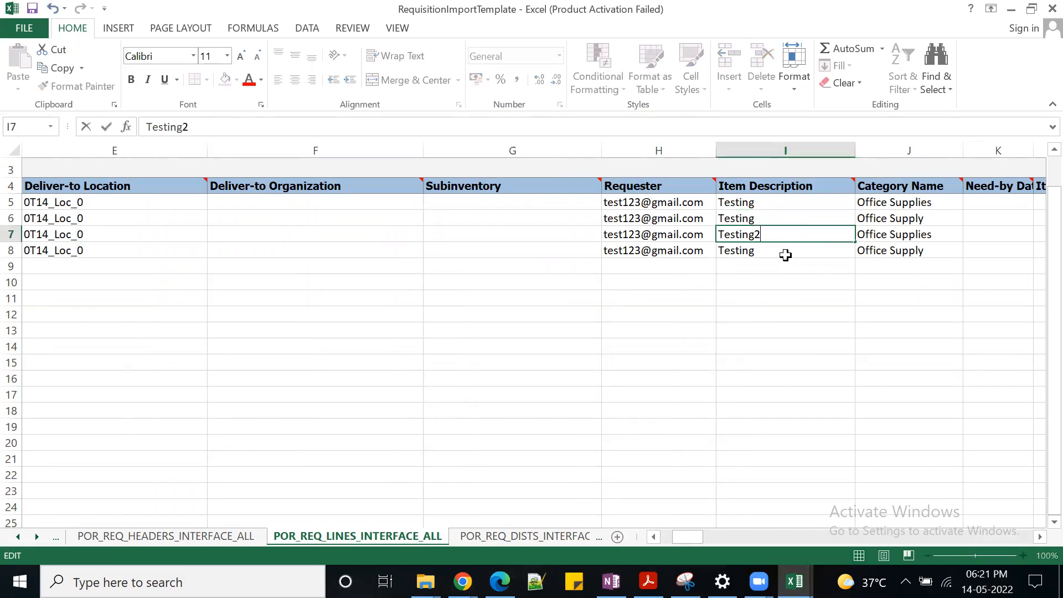
{"action": "left_click", "coordinate": [781, 250]}
{"action": "double_click", "coordinate": [781, 250]}
{"action": "type", "text": "3"}
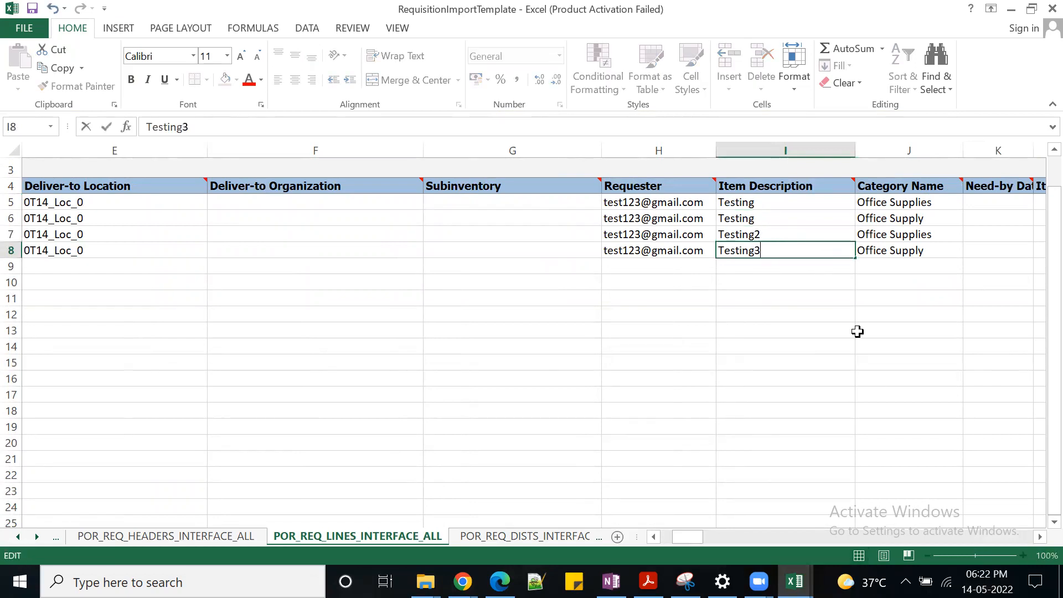
{"action": "key", "text": "Tab"}
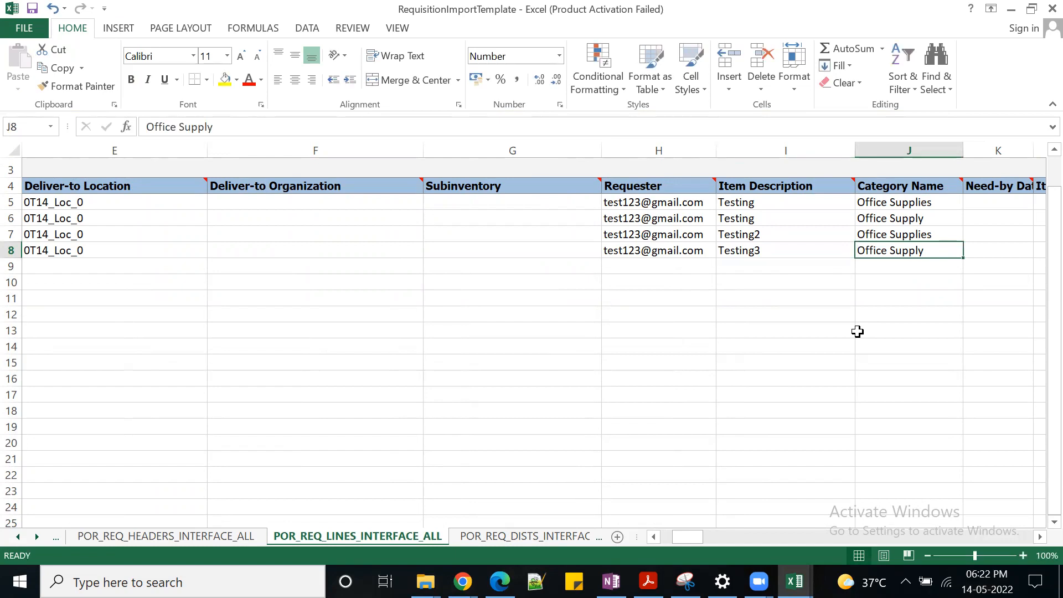
- Examine the Category Name, Line Type, Quantity, Currency and Price columns of the line records
{"action": "left_click_drag", "start_coordinate": [938, 203], "coordinate": [935, 218]}
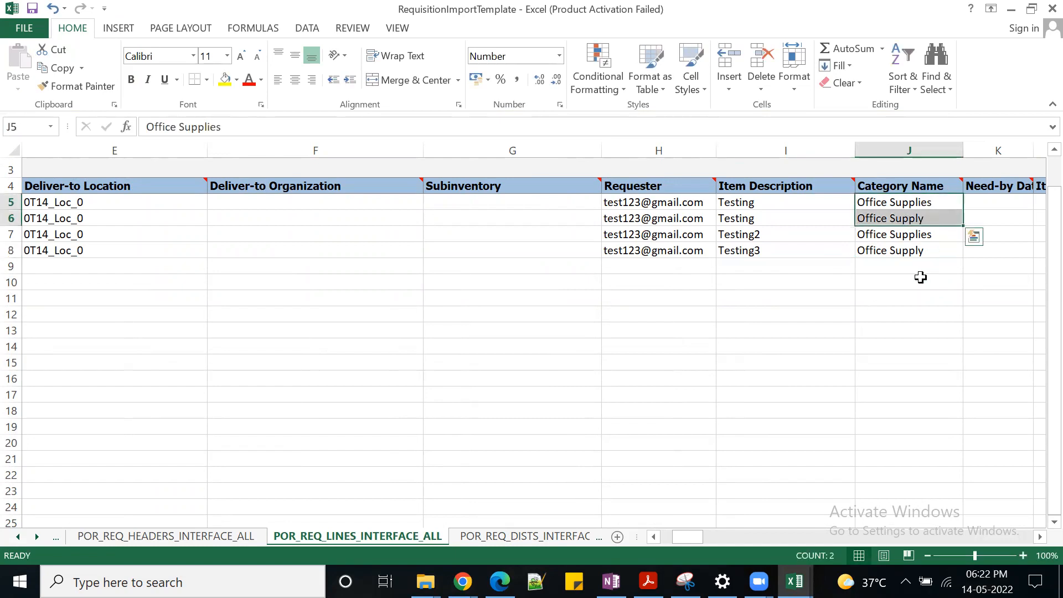
{"action": "left_click", "coordinate": [976, 312]}
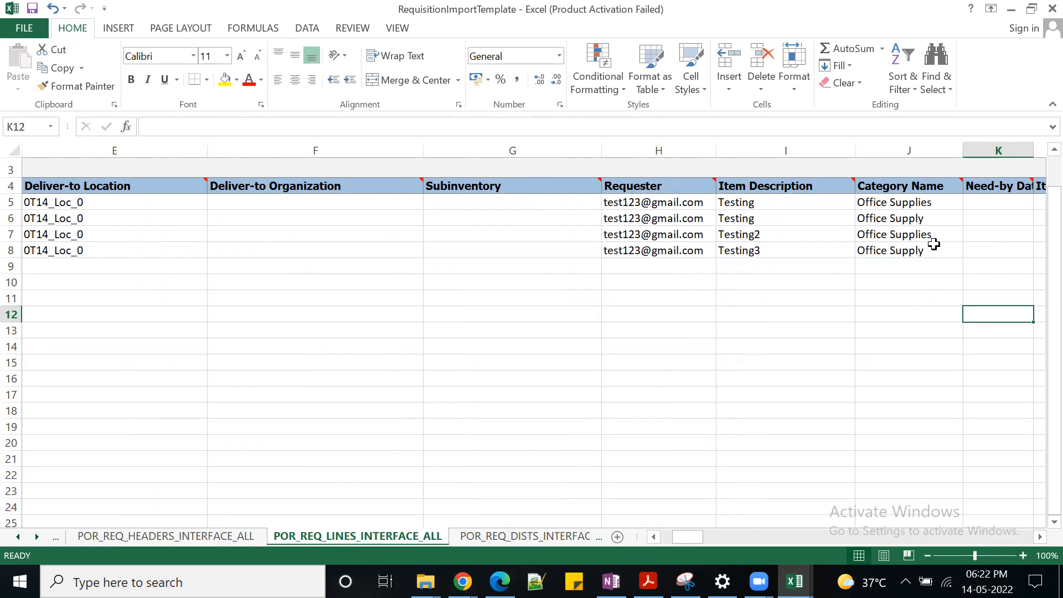
{"action": "left_click", "coordinate": [935, 249]}
{"action": "key", "text": "Right"}
{"action": "key", "text": "Right"}
{"action": "key", "text": "Right"}
{"action": "key", "text": "Right"}
{"action": "key", "text": "Right"}
{"action": "key", "text": "Right"}
{"action": "key", "text": "Right"}
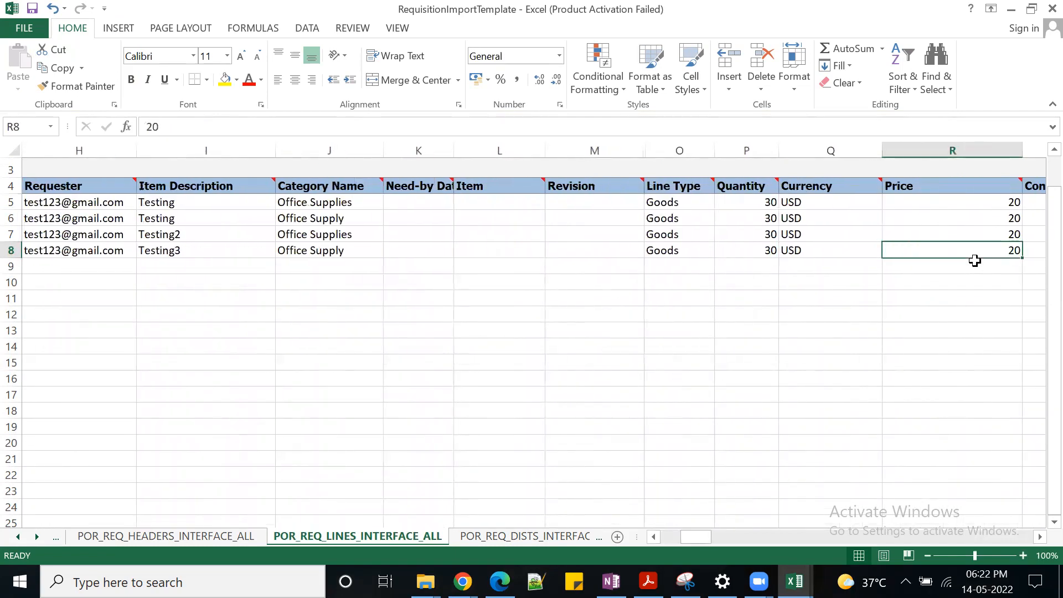
{"action": "left_click", "coordinate": [687, 205]}
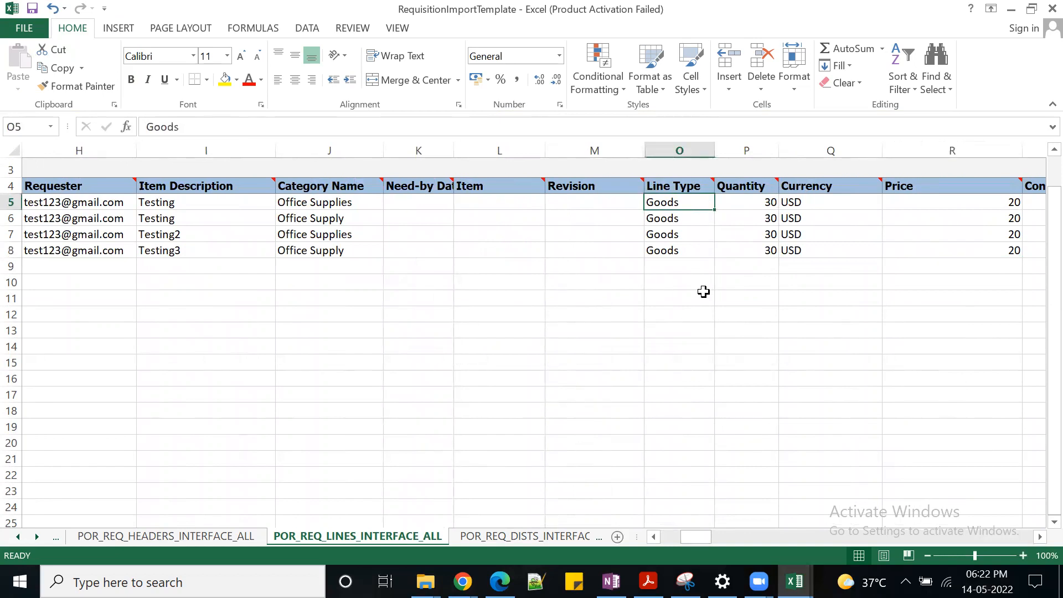
{"action": "left_click", "coordinate": [723, 309]}
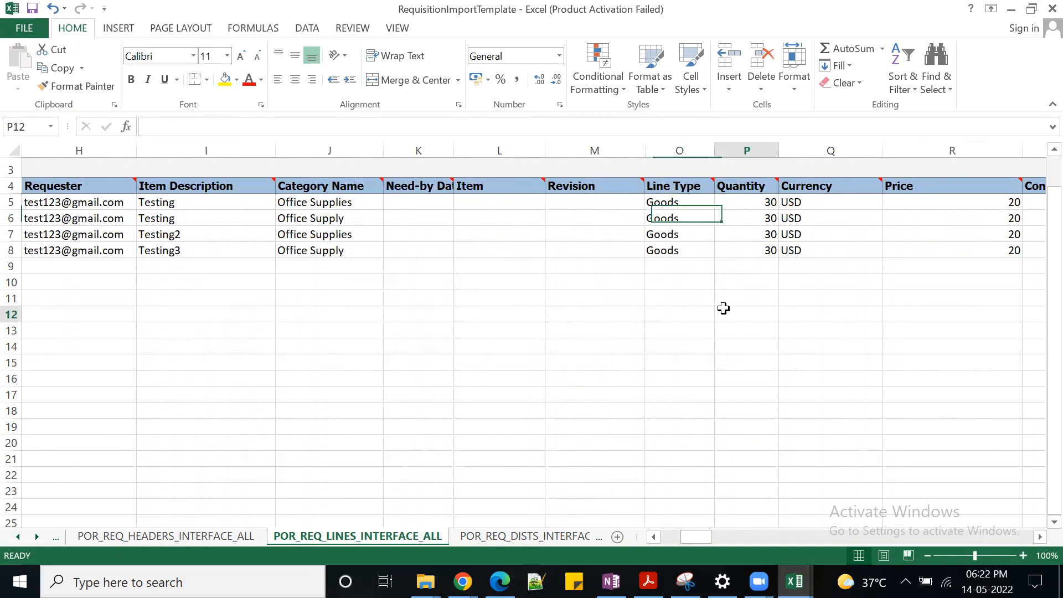
{"action": "left_click_drag", "start_coordinate": [753, 205], "coordinate": [767, 250]}
{"action": "left_click_drag", "start_coordinate": [826, 204], "coordinate": [824, 235]}
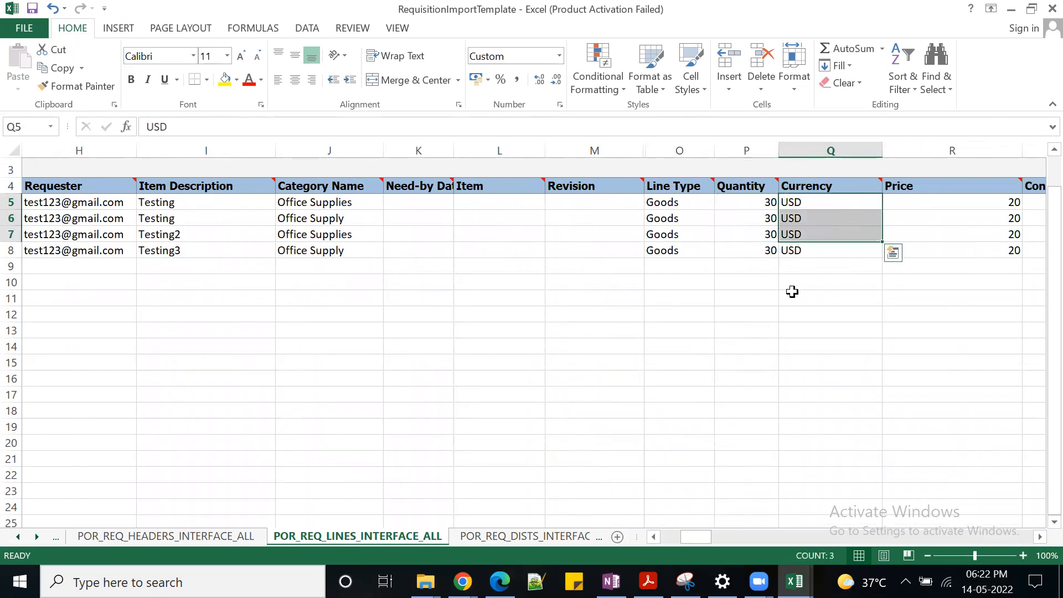
{"action": "left_click", "coordinate": [871, 297]}
{"action": "left_click", "coordinate": [963, 201]}
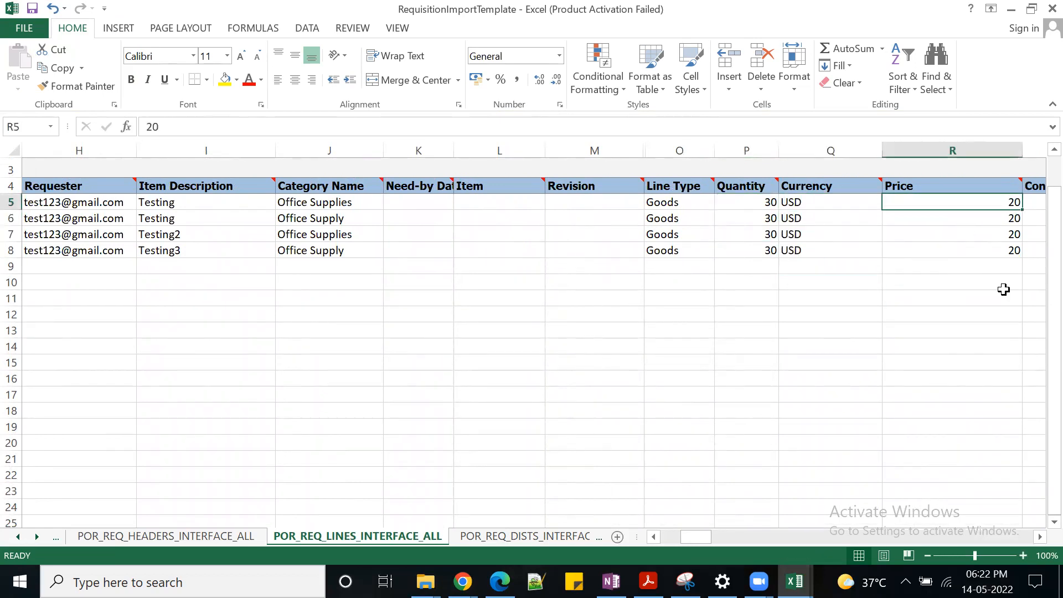
{"action": "key", "text": "Right"}
{"action": "key", "text": "Right"}
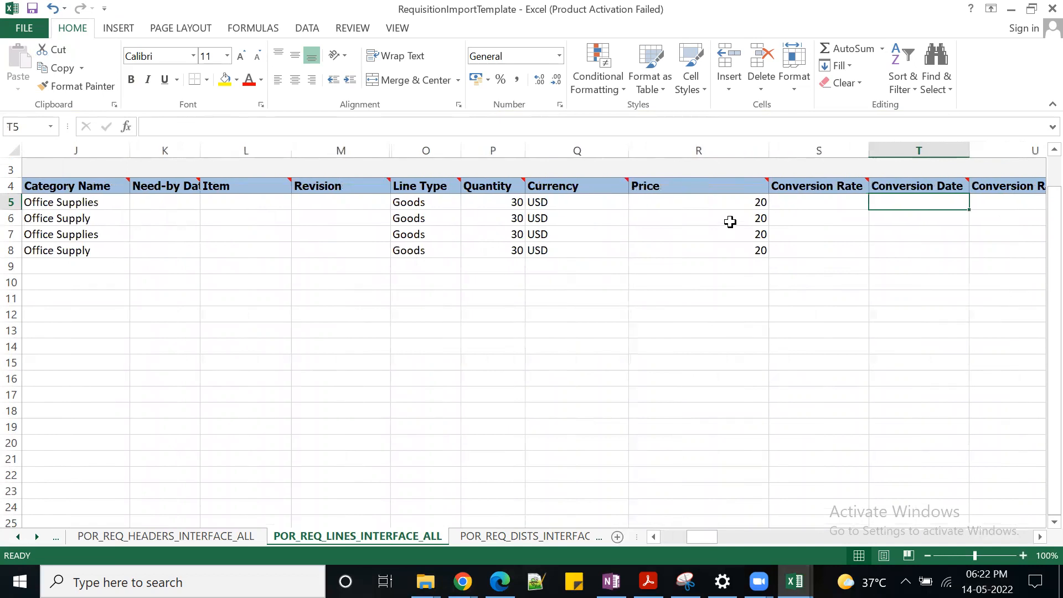
- Set the Price of the line record in row 7 to 30
{"action": "left_click", "coordinate": [730, 222]}
{"action": "double_click", "coordinate": [760, 234]}
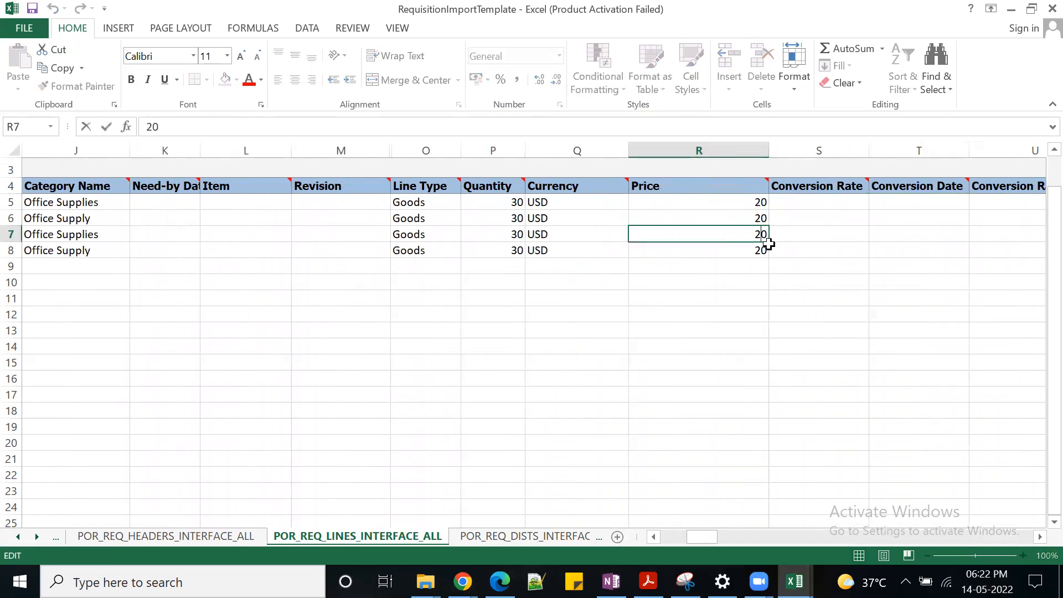
{"action": "double_click", "coordinate": [759, 237]}
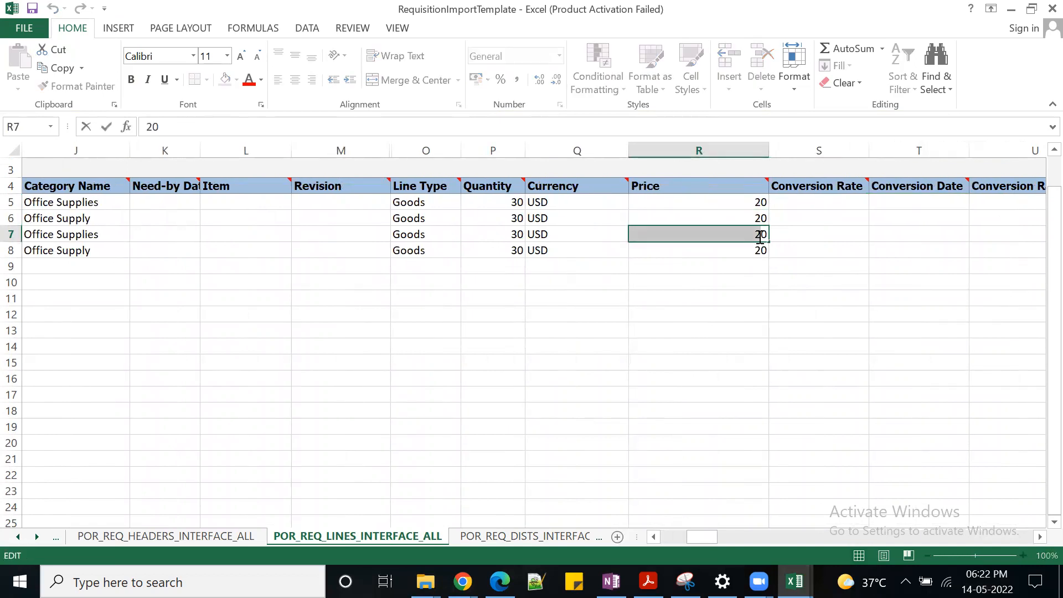
{"action": "left_click", "coordinate": [773, 283]}
{"action": "left_click", "coordinate": [756, 239]}
{"action": "left_click_drag", "start_coordinate": [145, 131], "coordinate": [152, 131]}
{"action": "type", "text": "3"}
{"action": "left_click", "coordinate": [789, 372]}
{"action": "key", "text": "Tab"}
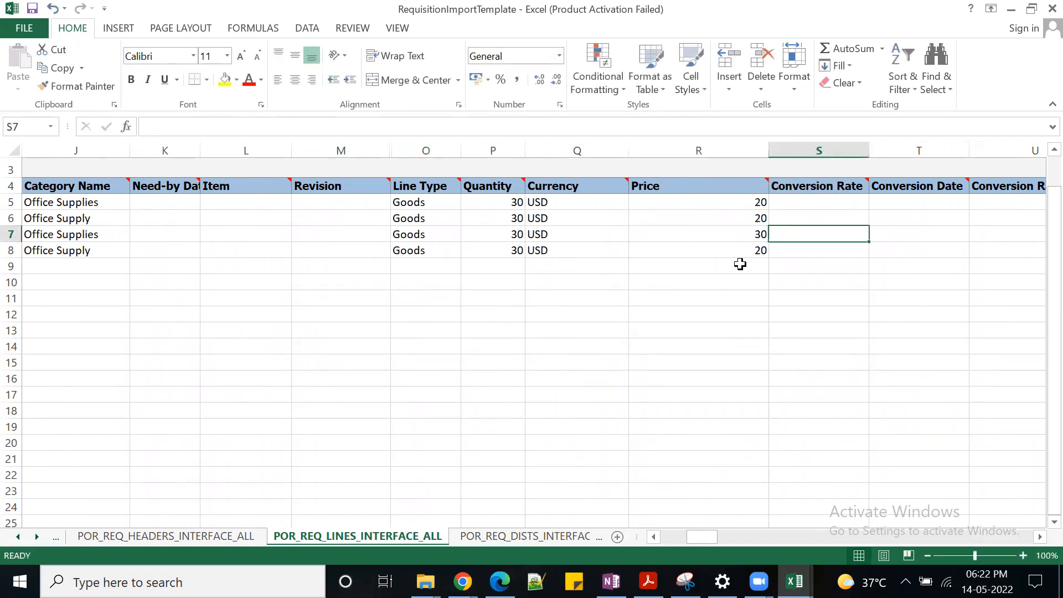
- Set the Price of the line record in row 8 to 30
{"action": "left_click", "coordinate": [741, 248]}
{"action": "left_click", "coordinate": [149, 127]}
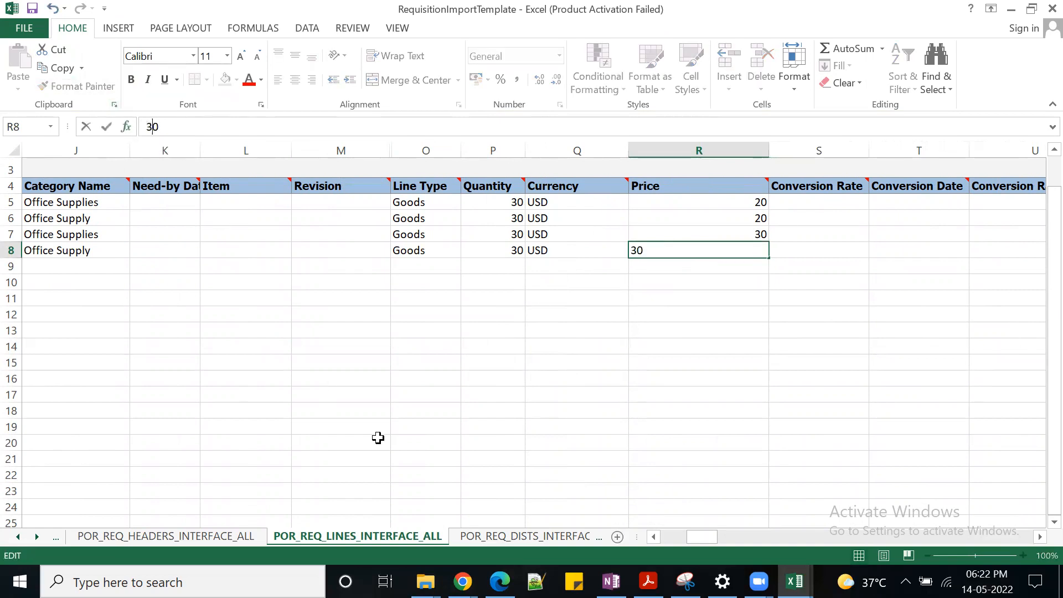
{"action": "type", "text": "3"}
{"action": "key", "text": "Tab"}
{"action": "key", "text": "Tab"}
{"action": "key", "text": "Tab"}
{"action": "key", "text": "Tab"}
{"action": "key", "text": "Tab"}
{"action": "key", "text": "Tab"}
{"action": "key", "text": "Tab"}
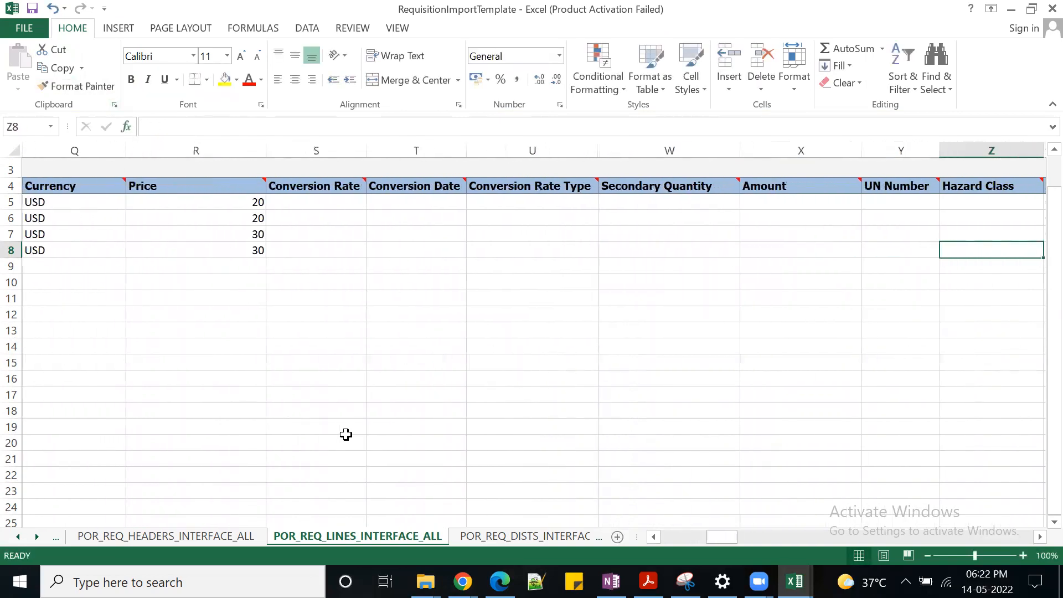
- Review the Procurement BU values of the line records and the remaining columns from Agreement through the ATTRIBUTE fields
{"action": "key", "text": "Tab"}
{"action": "key", "text": "Tab"}
{"action": "left_click_drag", "start_coordinate": [784, 204], "coordinate": [793, 246]}
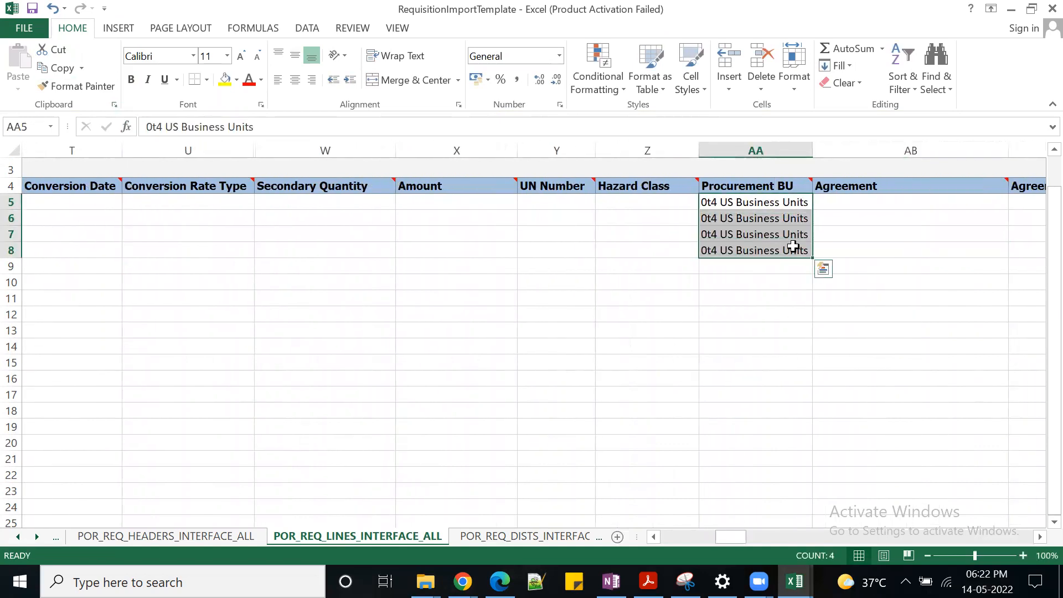
{"action": "left_click", "coordinate": [842, 203]}
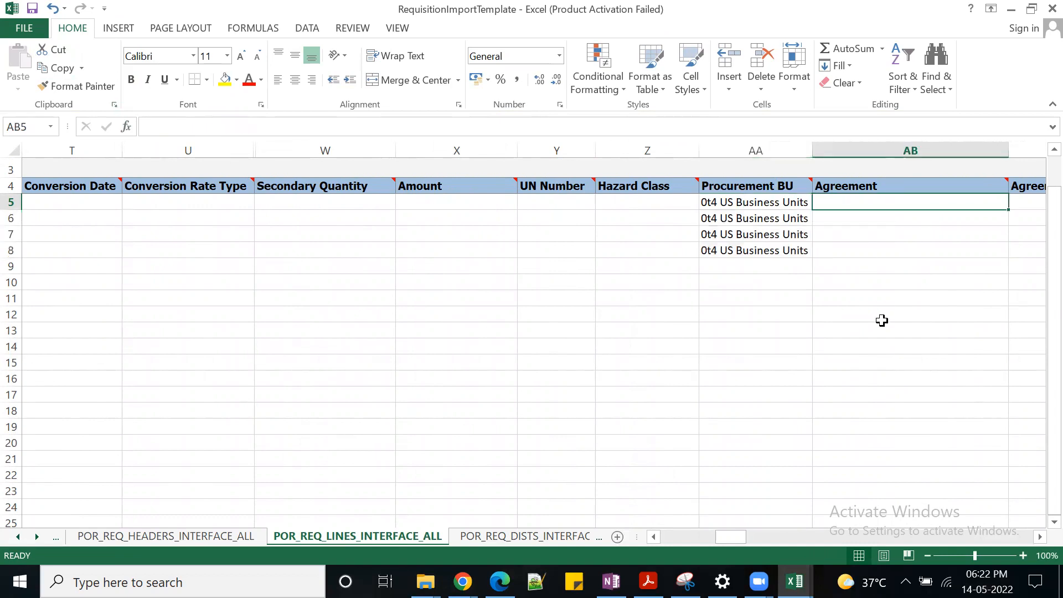
{"action": "key", "text": "Tab"}
{"action": "key", "text": "Tab"}
{"action": "key", "text": "Tab"}
{"action": "key", "text": "Tab"}
{"action": "key", "text": "Tab"}
{"action": "key", "text": "Tab"}
{"action": "key", "text": "Tab"}
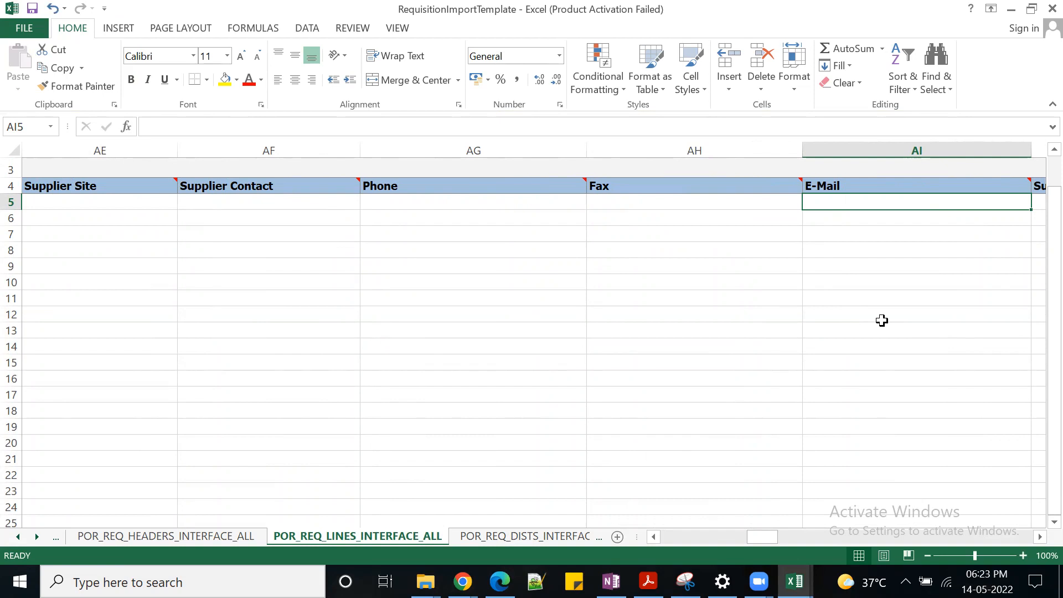
{"action": "key", "text": "Tab"}
{"action": "key", "text": "Tab"}
{"action": "key", "text": "Tab"}
{"action": "key", "text": "Tab"}
{"action": "key", "text": "Tab"}
{"action": "key", "text": "Tab"}
{"action": "key", "text": "Tab"}
{"action": "key", "text": "Tab"}
{"action": "key", "text": "Tab"}
{"action": "key", "text": "Tab"}
{"action": "key", "text": "Tab"}
{"action": "key", "text": "Tab"}
{"action": "key", "text": "Tab"}
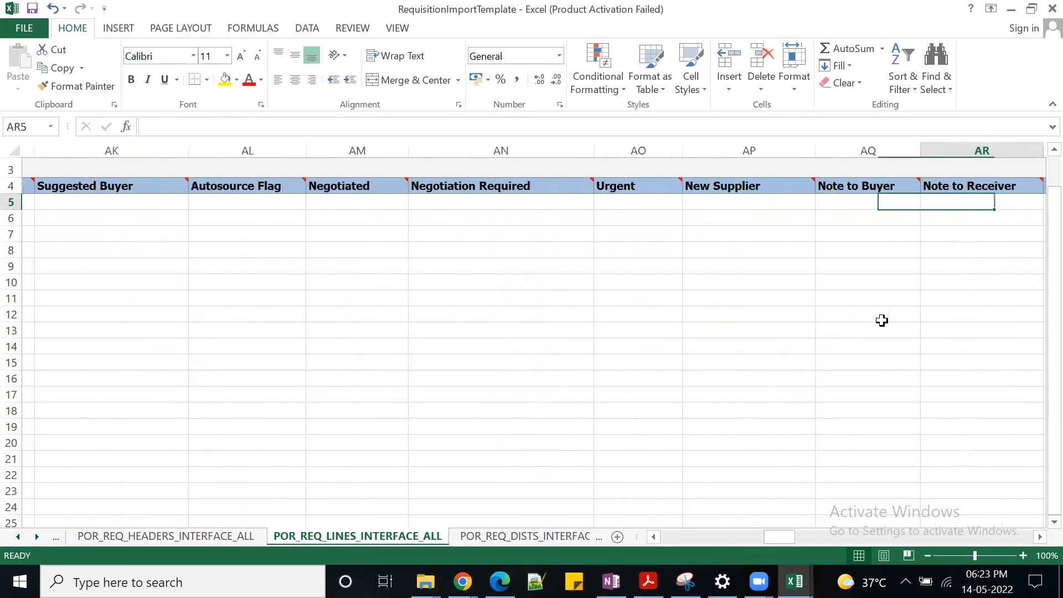
{"action": "key", "text": "Tab"}
{"action": "key", "text": "Tab"}
{"action": "key", "text": "Tab"}
{"action": "key", "text": "Tab"}
{"action": "key", "text": "Tab"}
{"action": "key", "text": "Tab"}
{"action": "key", "text": "Tab"}
{"action": "key", "text": "Tab"}
{"action": "key", "text": "Tab"}
{"action": "key", "text": "Tab"}
{"action": "key", "text": "Tab"}
{"action": "key", "text": "Tab"}
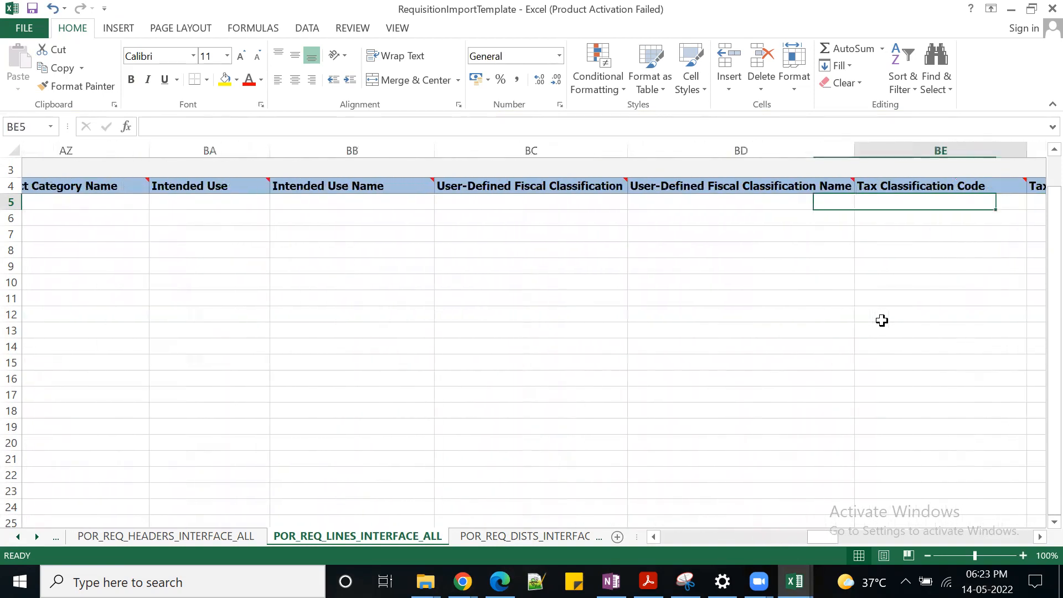
{"action": "key", "text": "Tab"}
{"action": "key", "text": "Tab"}
{"action": "key", "text": "Tab"}
{"action": "key", "text": "Tab"}
{"action": "key", "text": "Tab"}
{"action": "key", "text": "Tab"}
{"action": "key", "text": "Tab"}
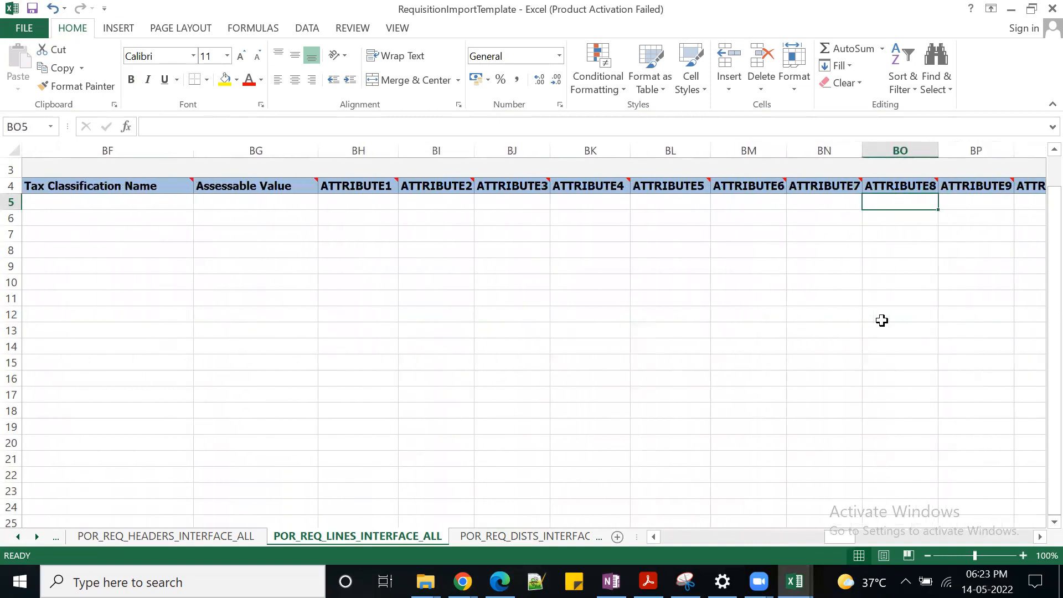
- Save the workbook and open the POR_REQ_DISTS_INTERFACE_ALL sheet
{"action": "left_click", "coordinate": [32, 10]}
{"action": "left_click", "coordinate": [500, 333]}
{"action": "left_click", "coordinate": [507, 536]}
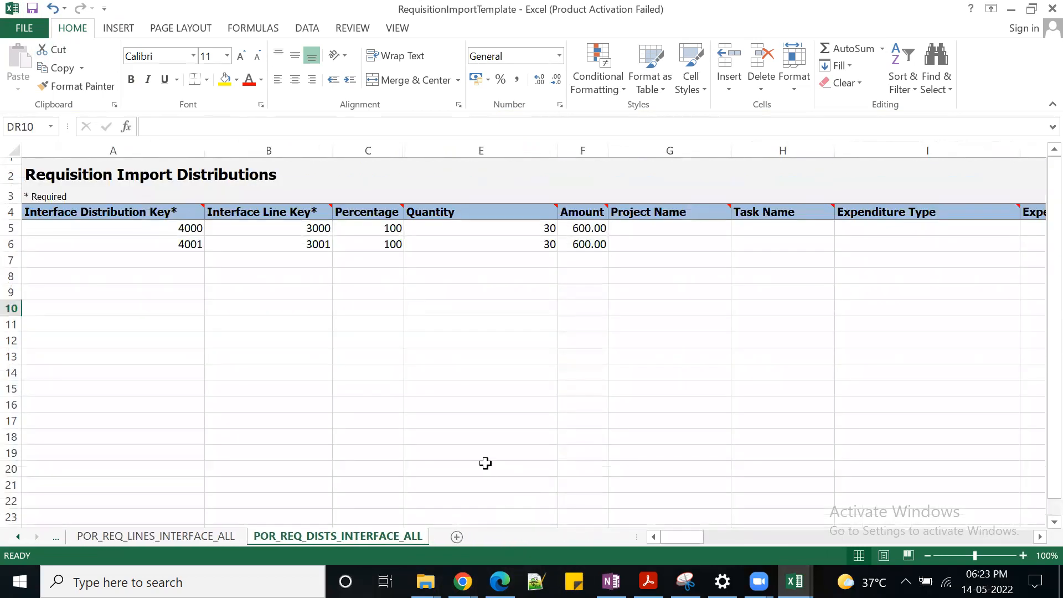
- Check the line keys on the lines sheet and set the Interface Line Key of the distribution record in row 5 to 3002
{"action": "mouse_move", "coordinate": [274, 216]}
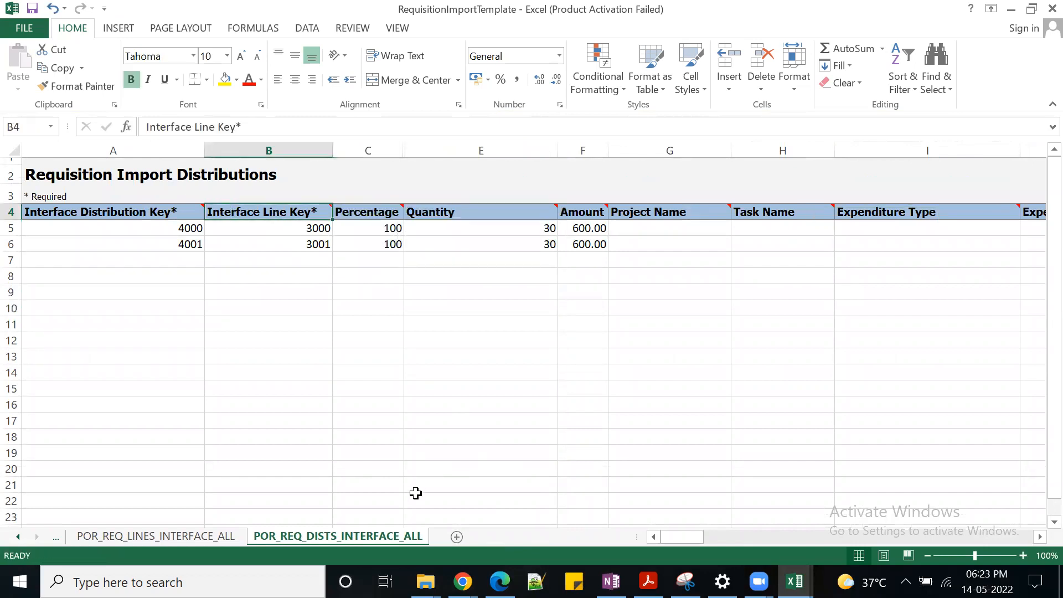
{"action": "left_click", "coordinate": [215, 538]}
{"action": "left_click_drag", "start_coordinate": [836, 535], "coordinate": [665, 534]}
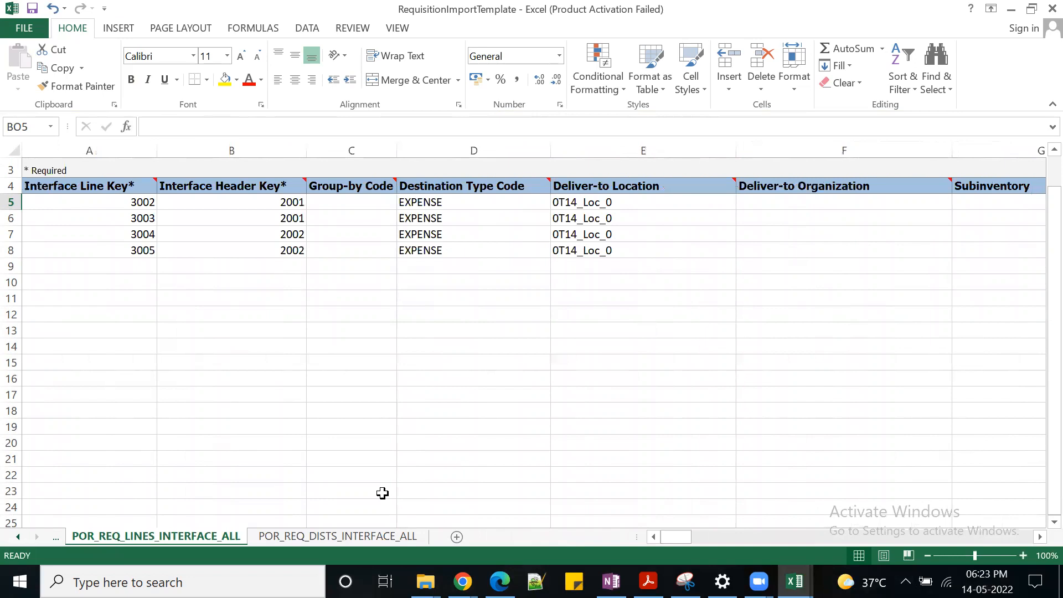
{"action": "left_click", "coordinate": [354, 536]}
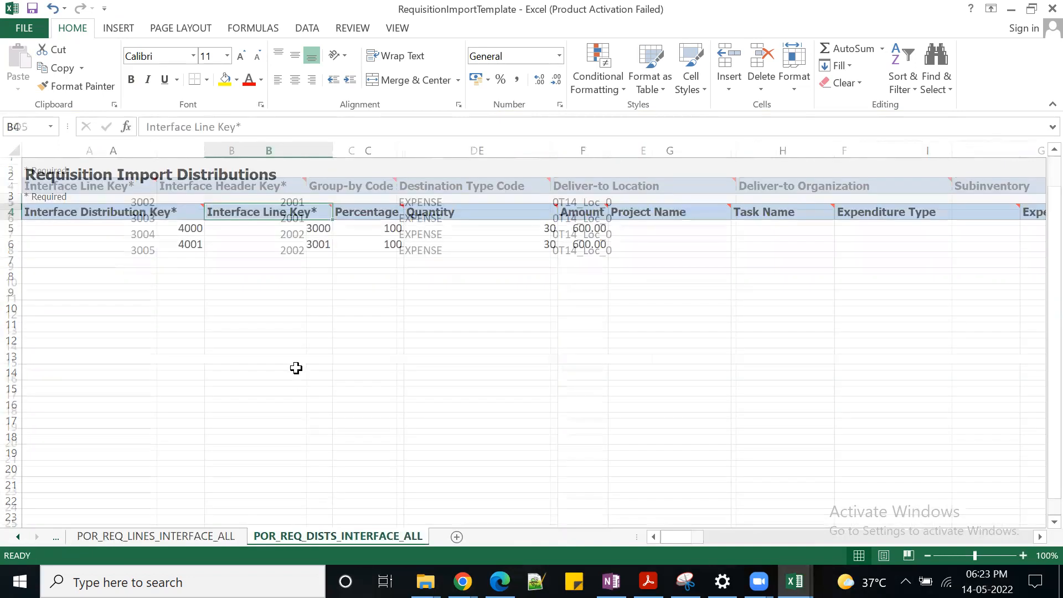
{"action": "left_click", "coordinate": [185, 536]}
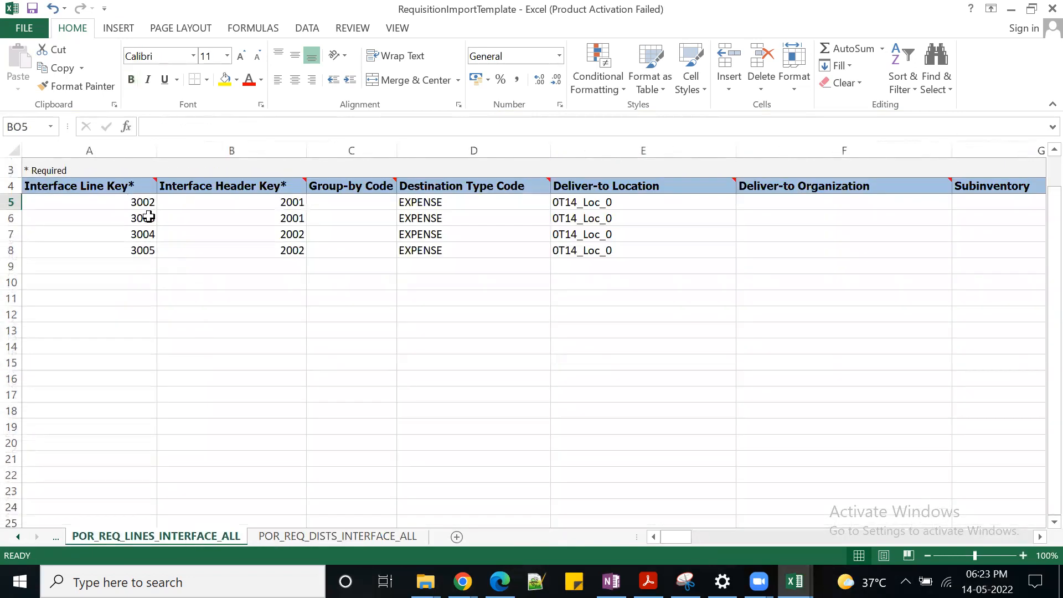
{"action": "left_click", "coordinate": [336, 537]}
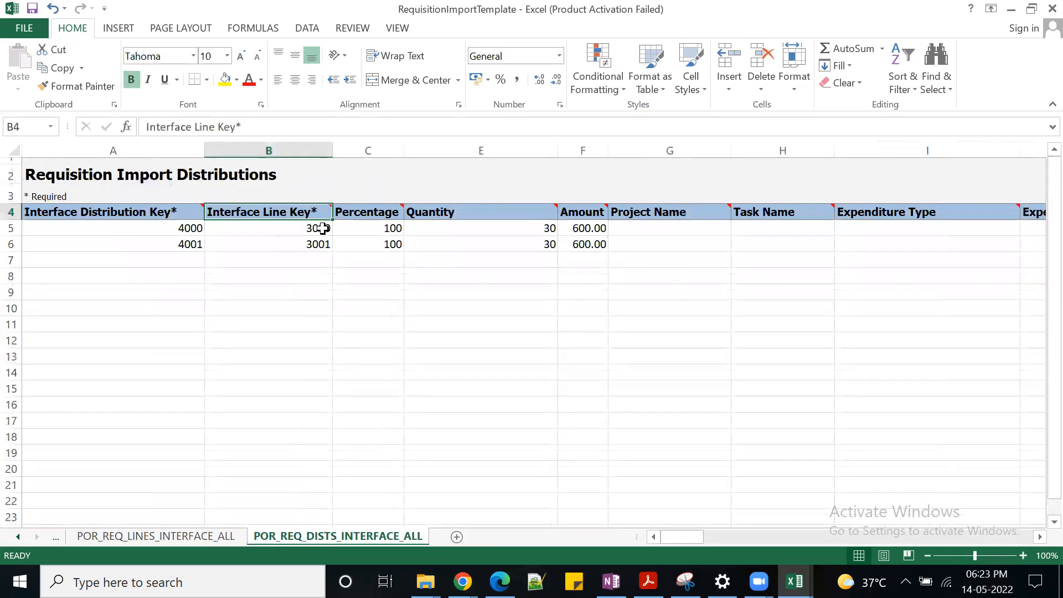
{"action": "left_click", "coordinate": [323, 228]}
{"action": "left_click", "coordinate": [166, 126]}
{"action": "key", "text": "BackSpace"}
{"action": "type", "text": "2"}
{"action": "key", "text": "Tab"}
- Set the Interface Line Key of the distribution record in row 6 to 3003
{"action": "left_click", "coordinate": [316, 242]}
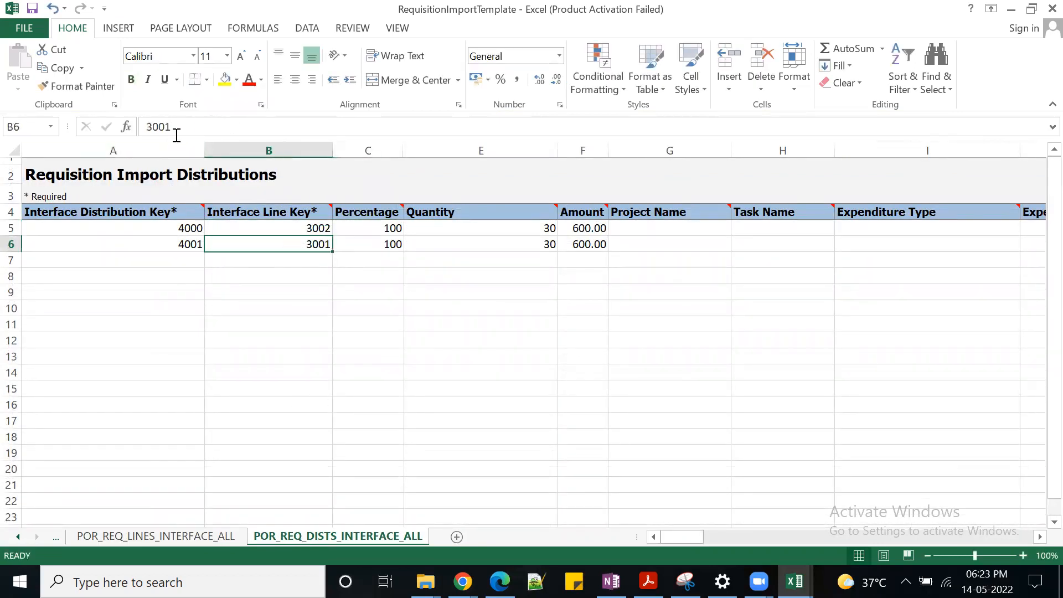
{"action": "left_click_drag", "start_coordinate": [166, 129], "coordinate": [171, 130]}
{"action": "key", "text": "BackSpace"}
{"action": "type", "text": "3"}
{"action": "key", "text": "Tab"}
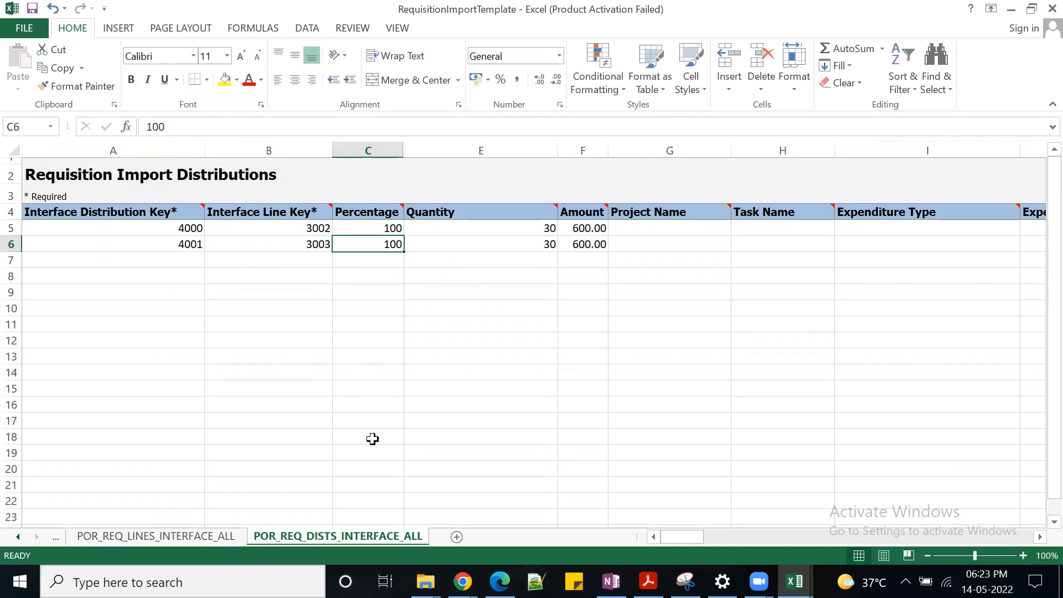
- Set the Interface Distribution Key to 4002 in row 5 and 4003 in row 6
{"action": "left_click", "coordinate": [175, 224]}
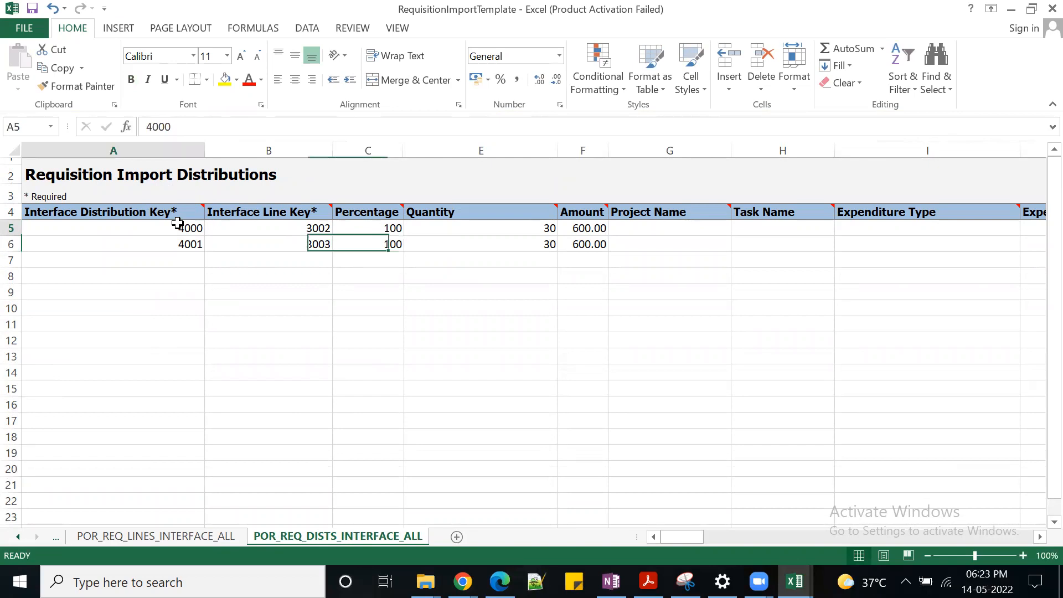
{"action": "left_click", "coordinate": [169, 127]}
{"action": "key", "text": "BackSpace"}
{"action": "type", "text": "2"}
{"action": "left_click", "coordinate": [190, 228]}
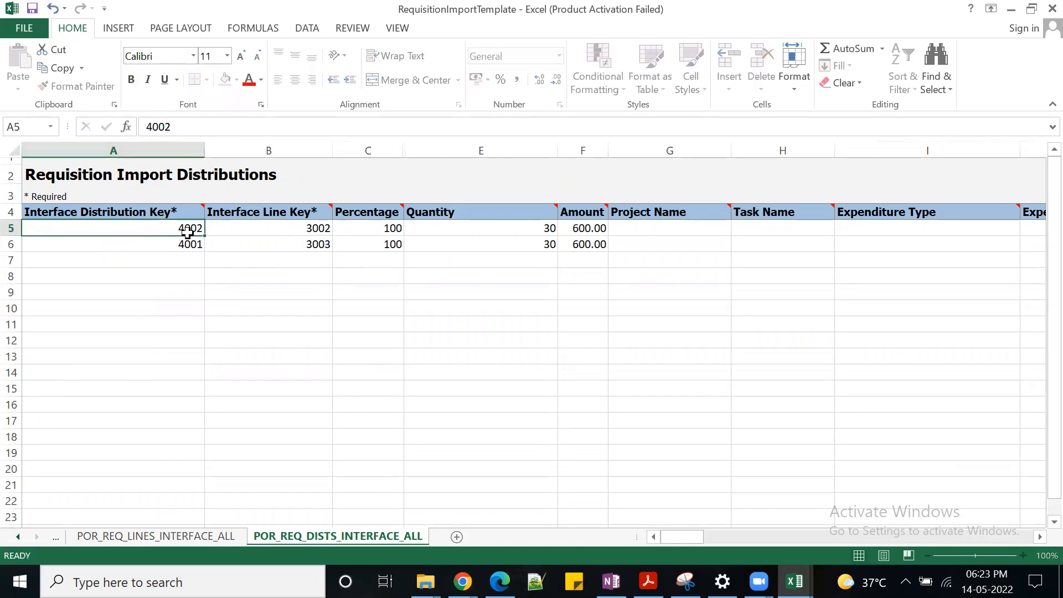
{"action": "left_click", "coordinate": [185, 242]}
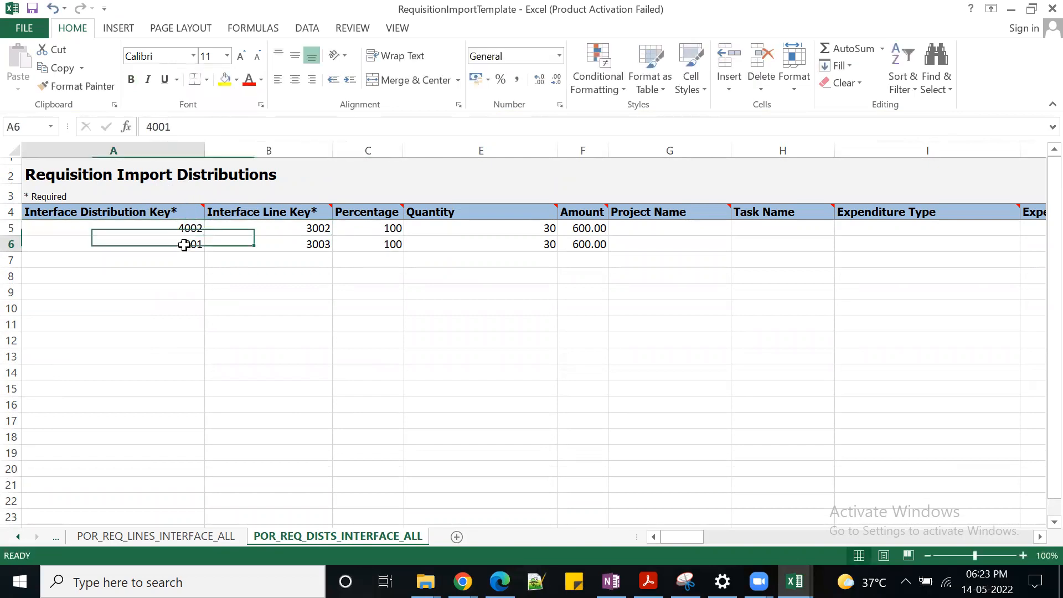
{"action": "left_click", "coordinate": [163, 127]}
{"action": "key", "text": "BackSpace"}
{"action": "type", "text": "3"}
{"action": "key", "text": "Tab"}
{"action": "key", "text": "Tab"}
{"action": "key", "text": "Tab"}
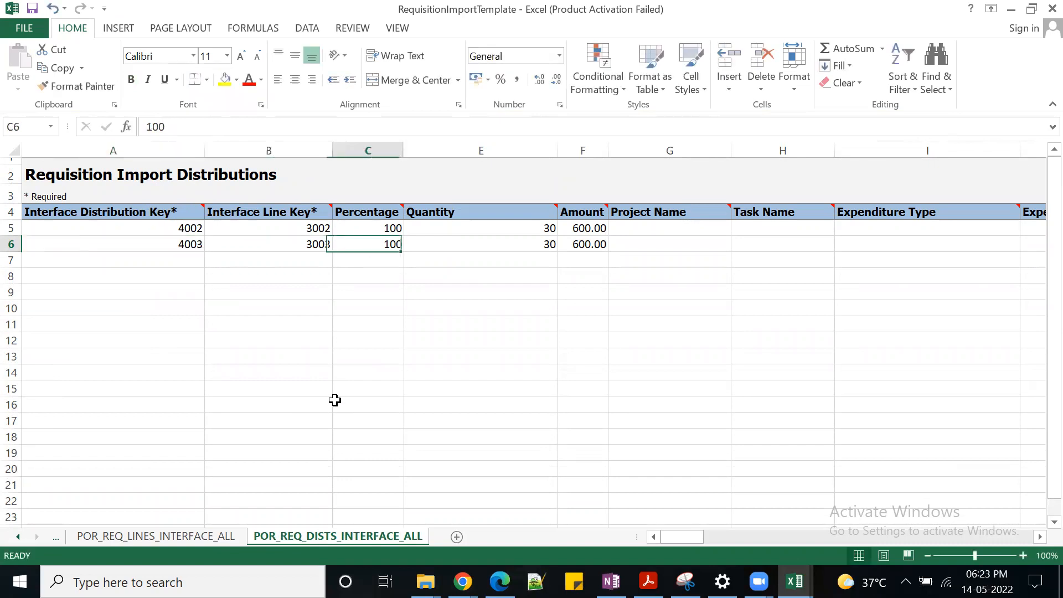
- Copy the two distribution records in rows 5 and 6 into rows 7 and 8
{"action": "left_click", "coordinate": [393, 227]}
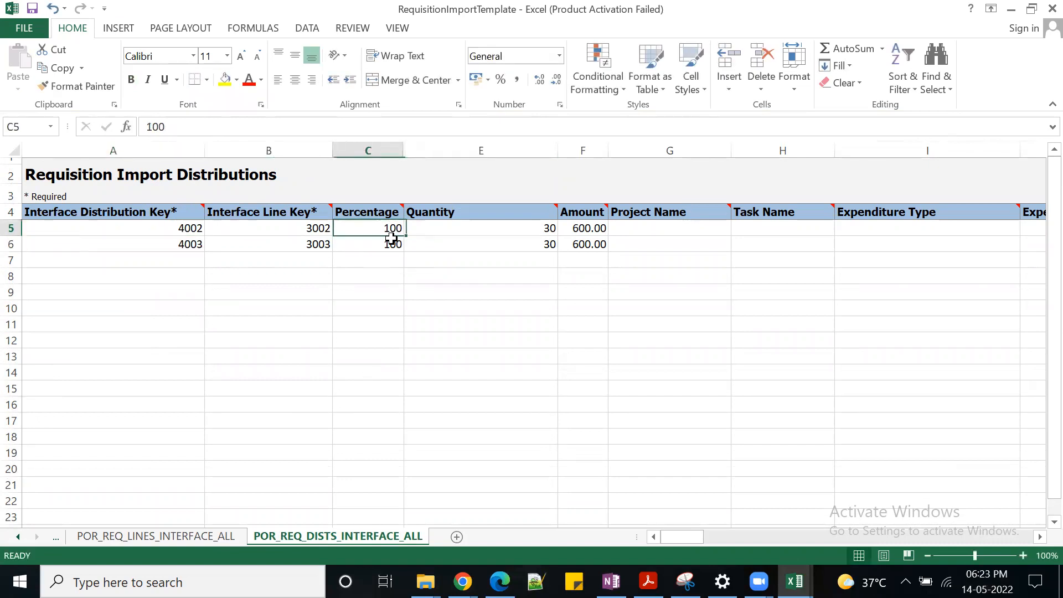
{"action": "left_click_drag", "start_coordinate": [403, 235], "coordinate": [405, 250]}
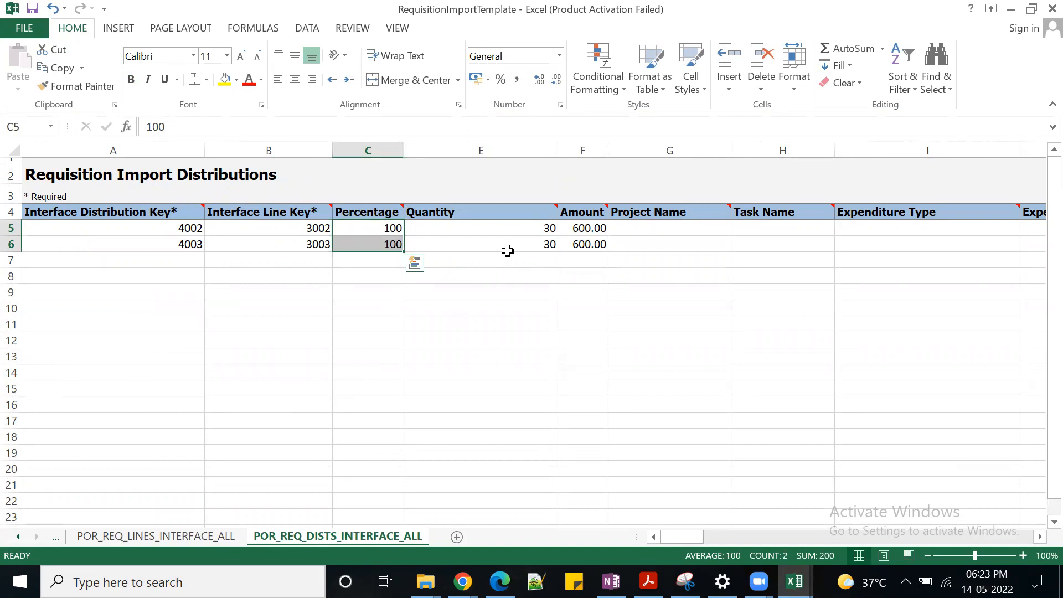
{"action": "left_click", "coordinate": [632, 304]}
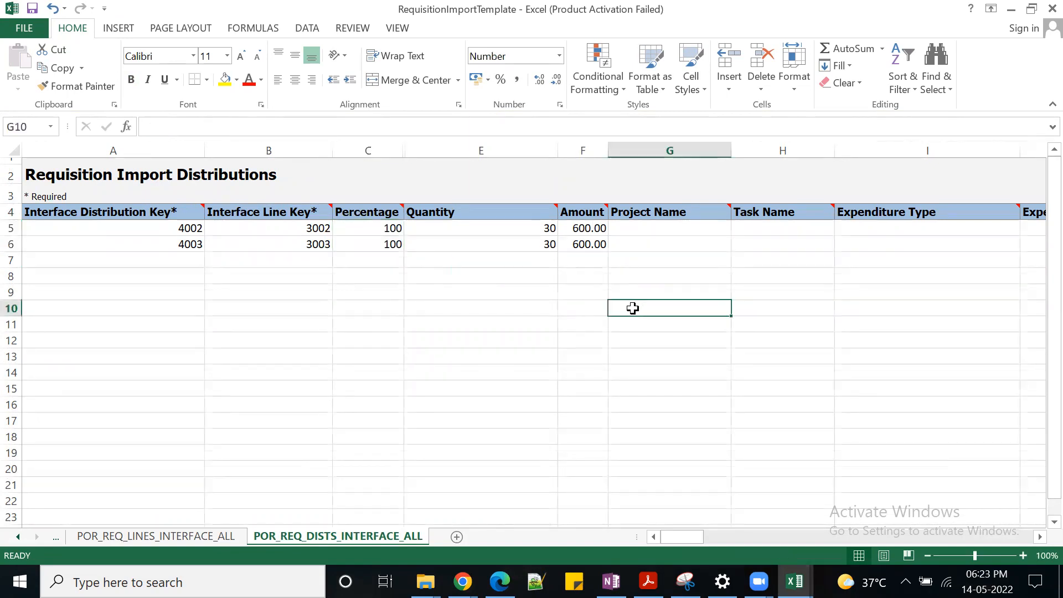
{"action": "left_click", "coordinate": [13, 228]}
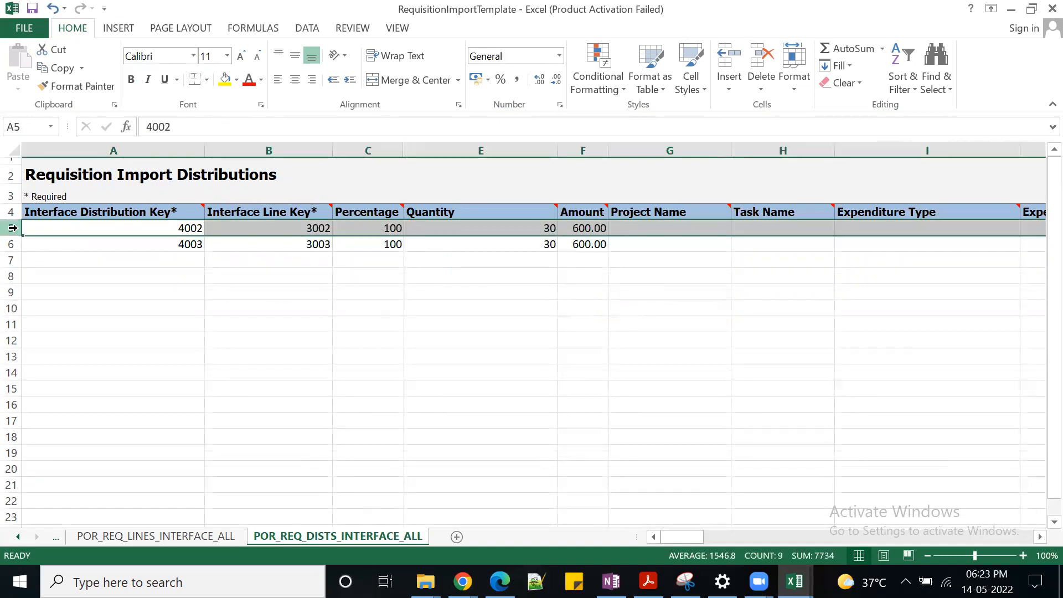
{"action": "left_click_drag", "start_coordinate": [12, 228], "coordinate": [12, 245]}
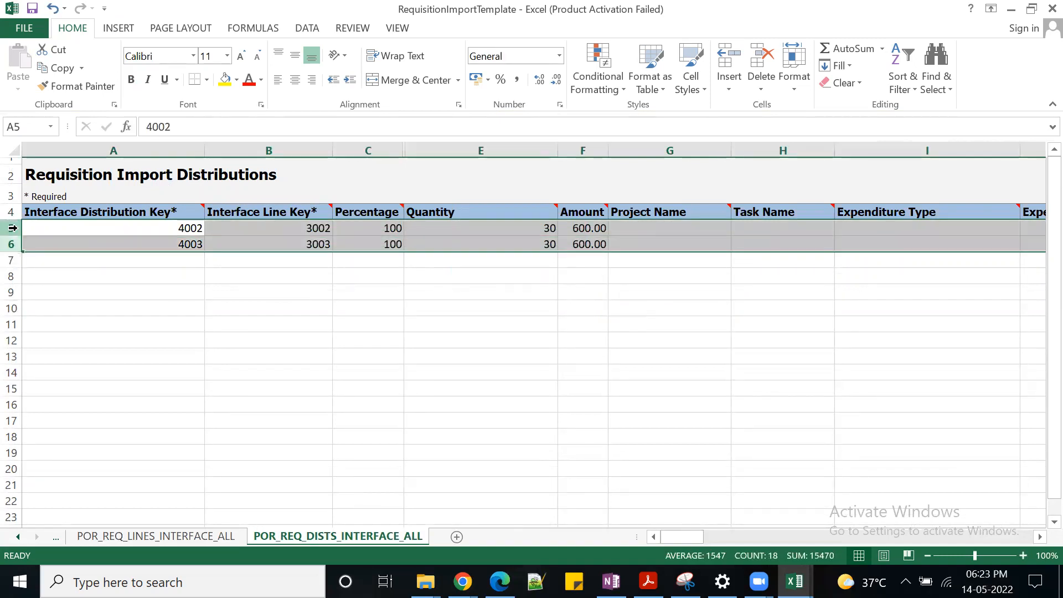
{"action": "key", "text": "ctrl+c"}
{"action": "left_click", "coordinate": [186, 262]}
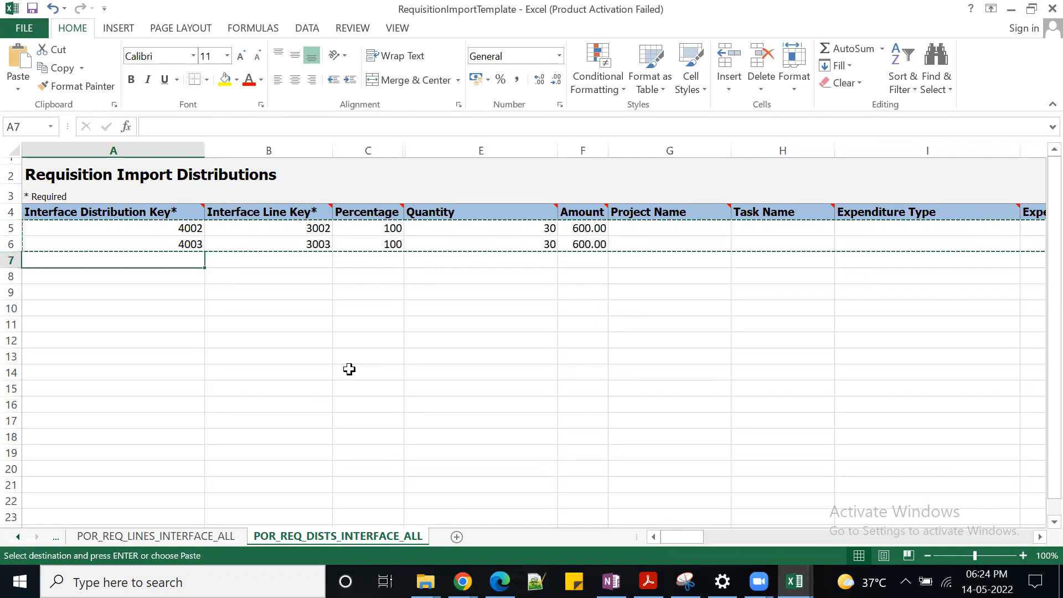
{"action": "key", "text": "ctrl+v"}
{"action": "key", "text": "Escape"}
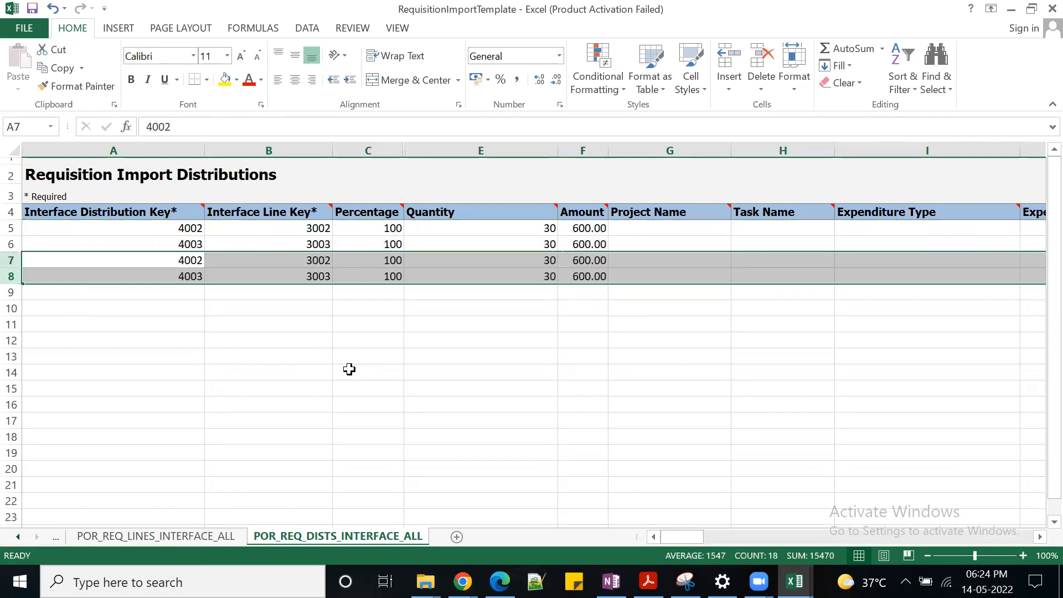
- Match the copied distributions to the lines sheet by setting the Interface Line Key to 3004 in row 7 and 3005 in row 8
{"action": "left_click", "coordinate": [204, 537]}
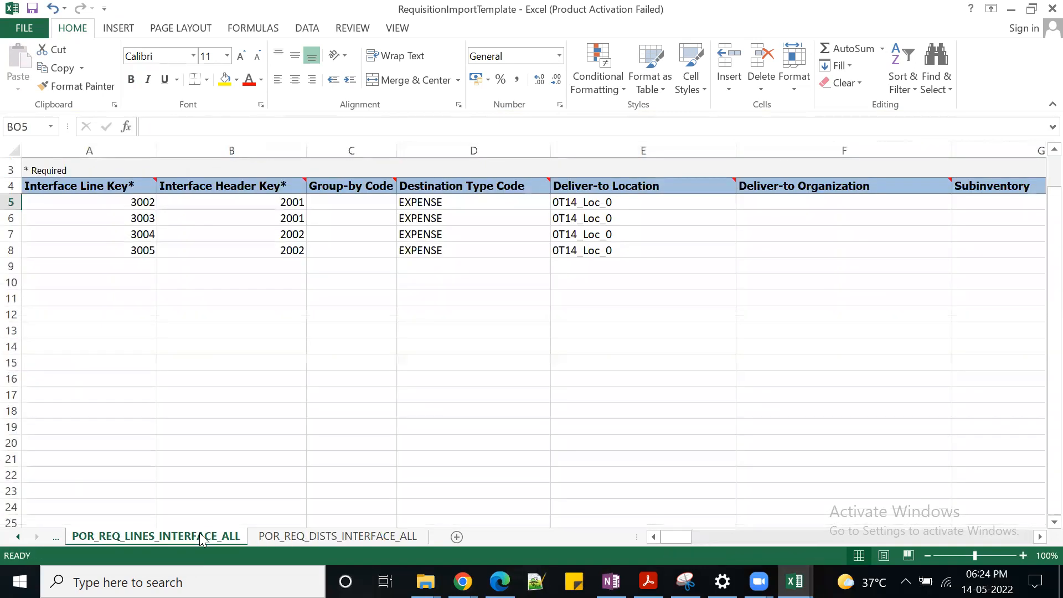
{"action": "left_click", "coordinate": [286, 536]}
{"action": "left_click", "coordinate": [317, 261]}
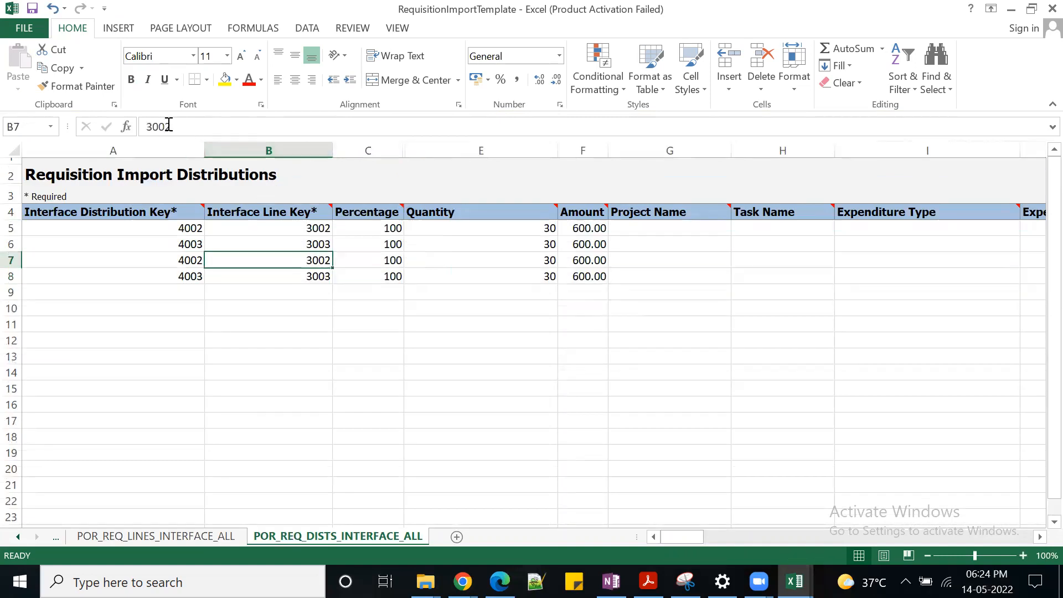
{"action": "left_click", "coordinate": [166, 126]}
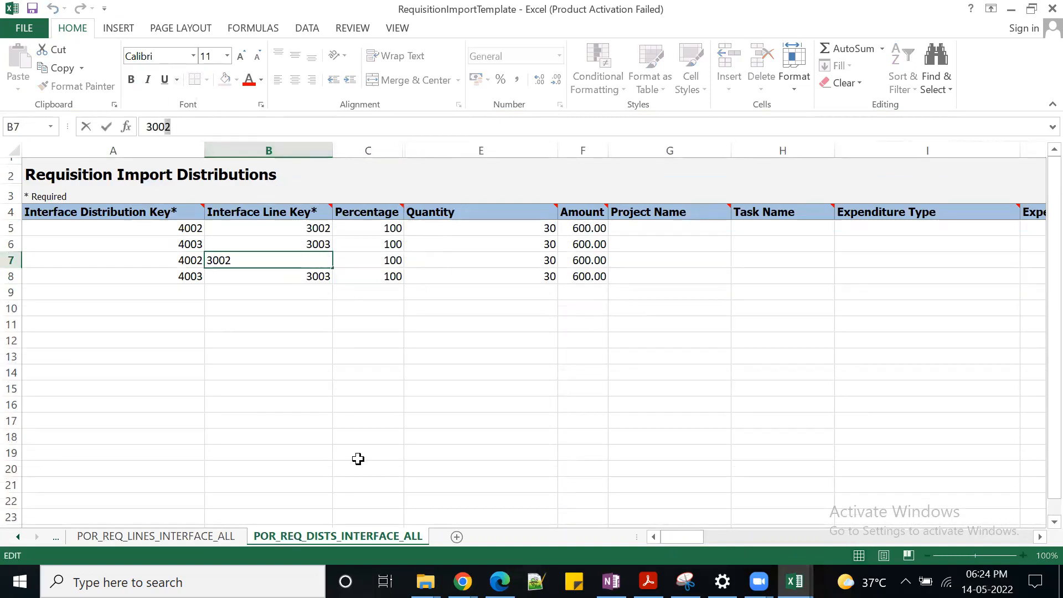
{"action": "type", "text": "4"}
{"action": "key", "text": "Tab"}
{"action": "left_click", "coordinate": [315, 275]}
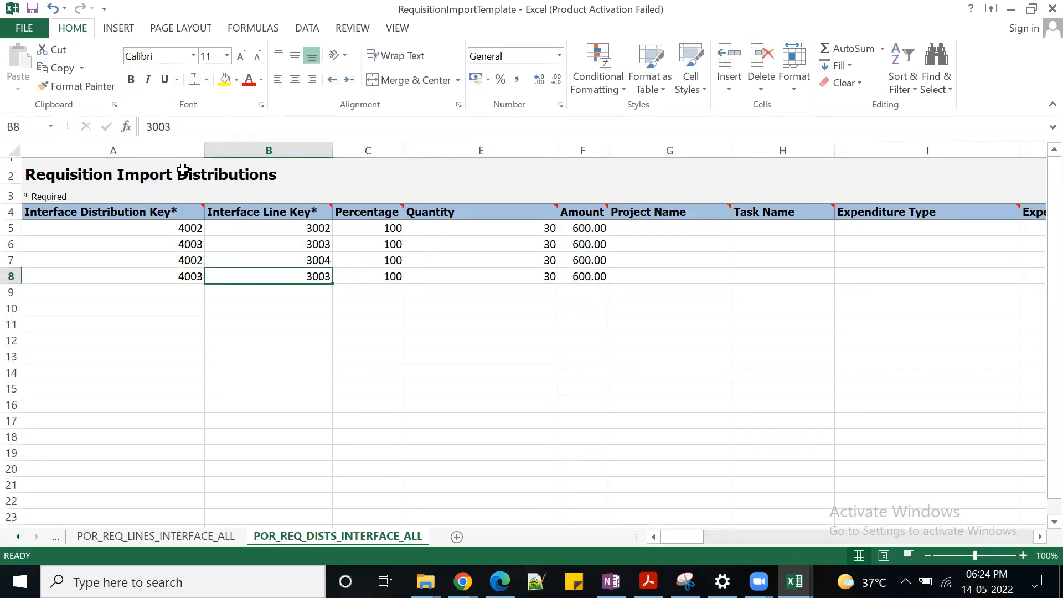
{"action": "left_click", "coordinate": [166, 127]}
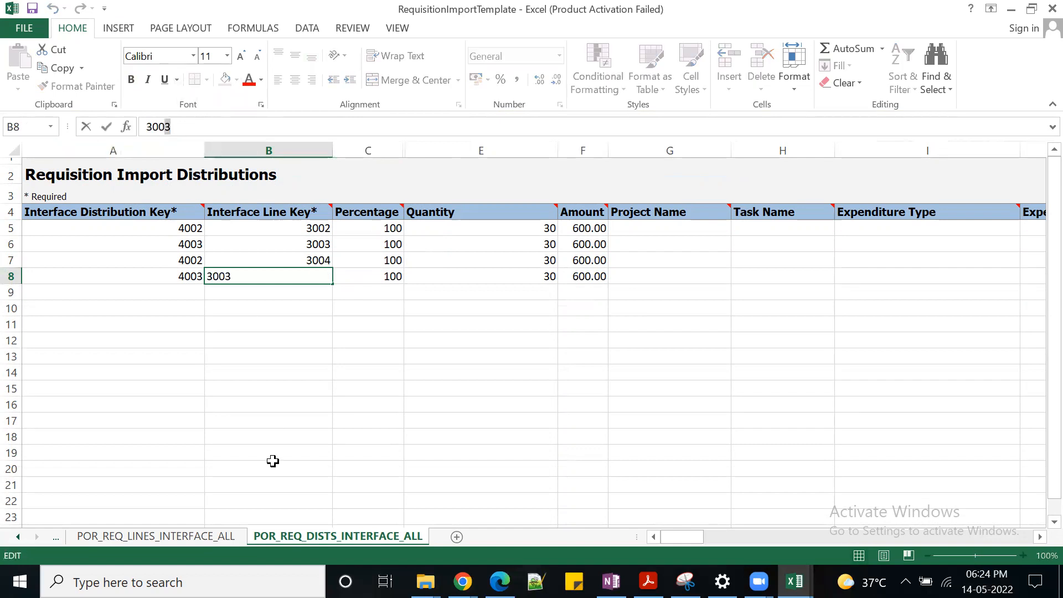
{"action": "key", "text": "BackSpace"}
{"action": "type", "text": "5"}
{"action": "key", "text": "Tab"}
- Set the Interface Distribution Key to 4004 in row 7 and 4005 in row 8
{"action": "left_click", "coordinate": [177, 263]}
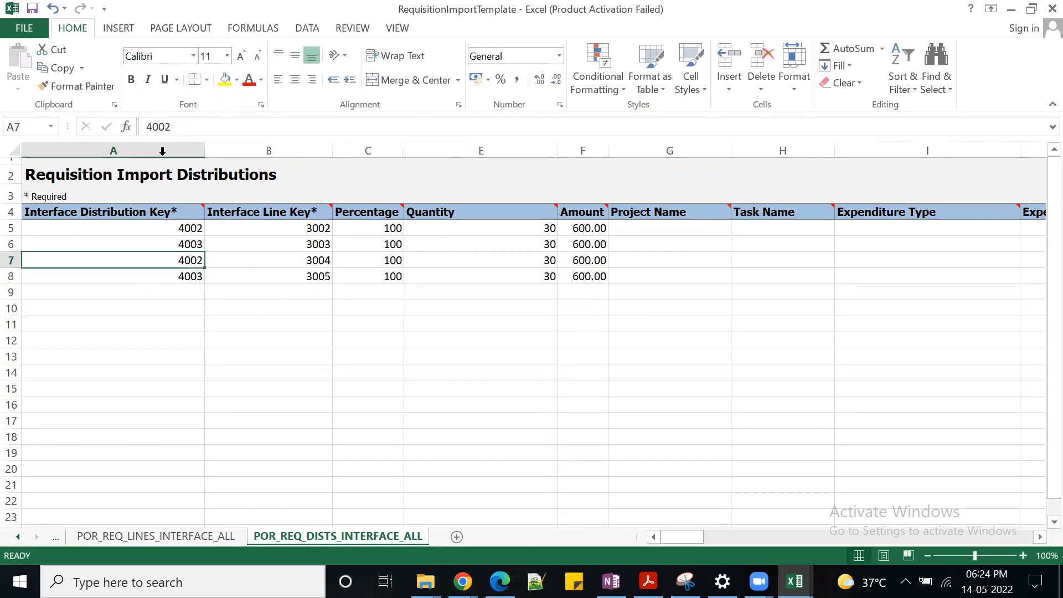
{"action": "left_click", "coordinate": [167, 131]}
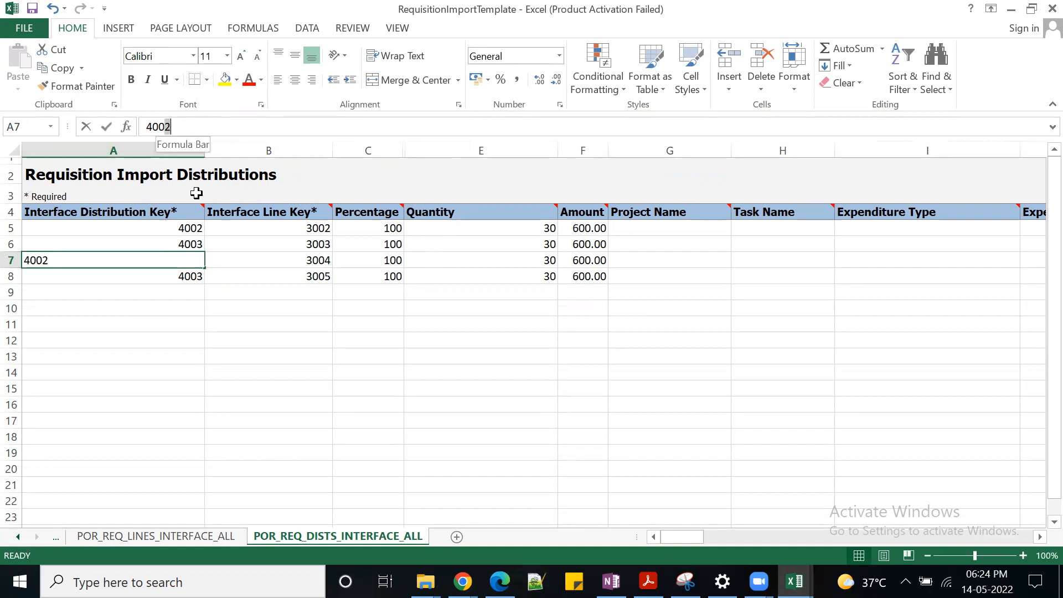
{"action": "type", "text": "4"}
{"action": "key", "text": "Tab"}
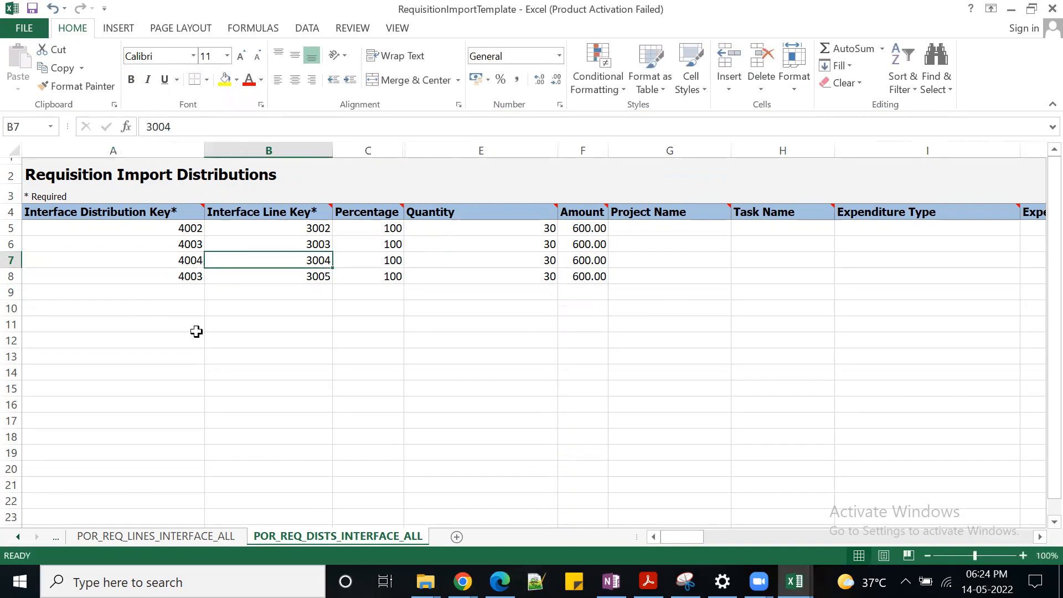
{"action": "left_click", "coordinate": [177, 273]}
{"action": "left_click", "coordinate": [168, 128]}
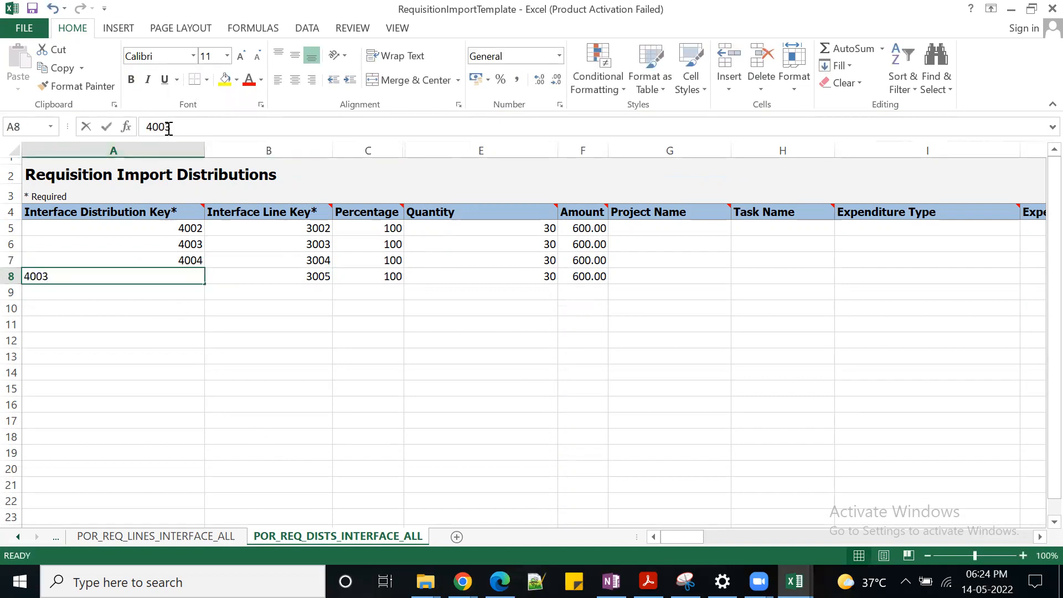
{"action": "type", "text": "5"}
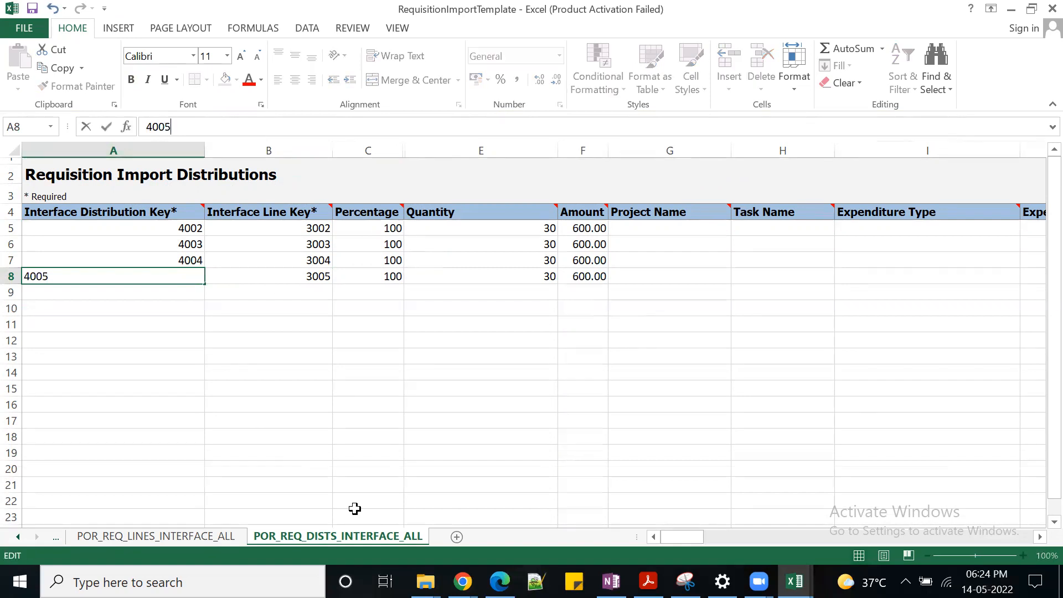
{"action": "key", "text": "Tab"}
{"action": "key", "text": "Tab"}
{"action": "key", "text": "Tab"}
{"action": "key", "text": "Tab"}
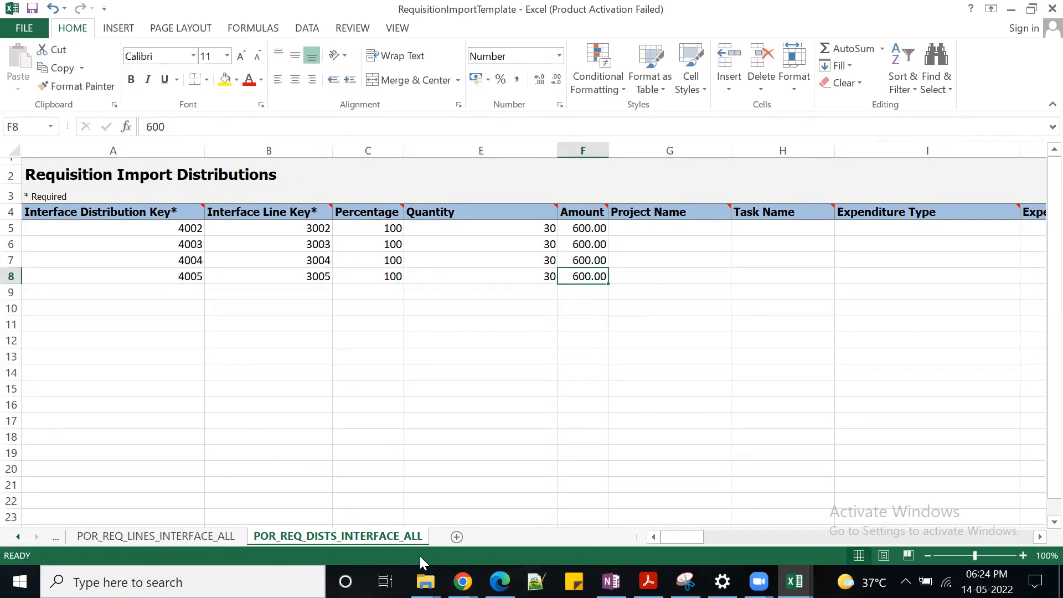
- Compare the quantities and prices on the lines sheet with the quantities and amounts of the four distribution records
{"action": "left_click", "coordinate": [163, 535]}
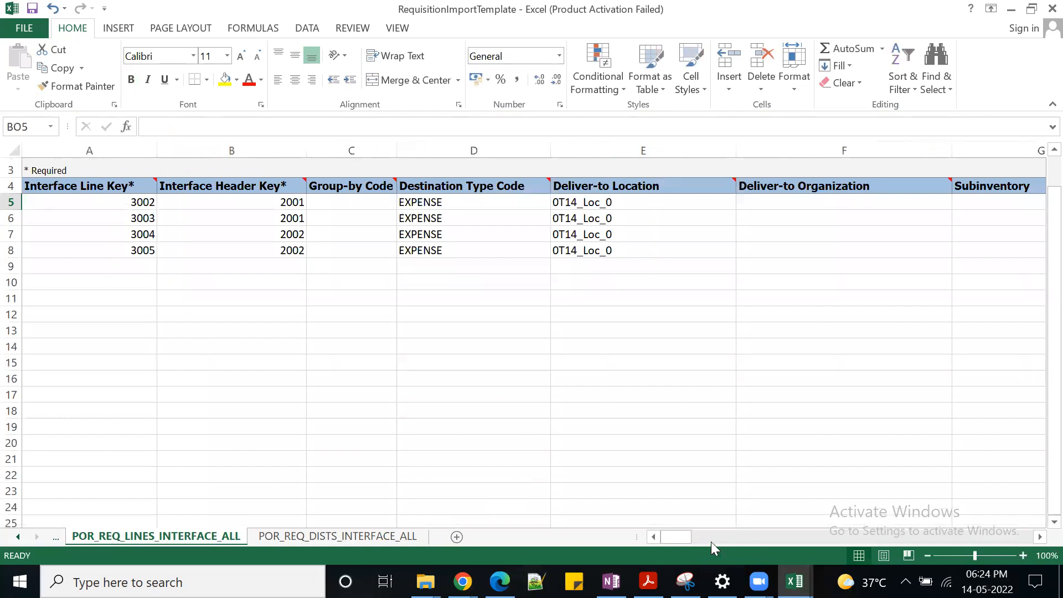
{"action": "left_click_drag", "start_coordinate": [665, 533], "coordinate": [696, 536]}
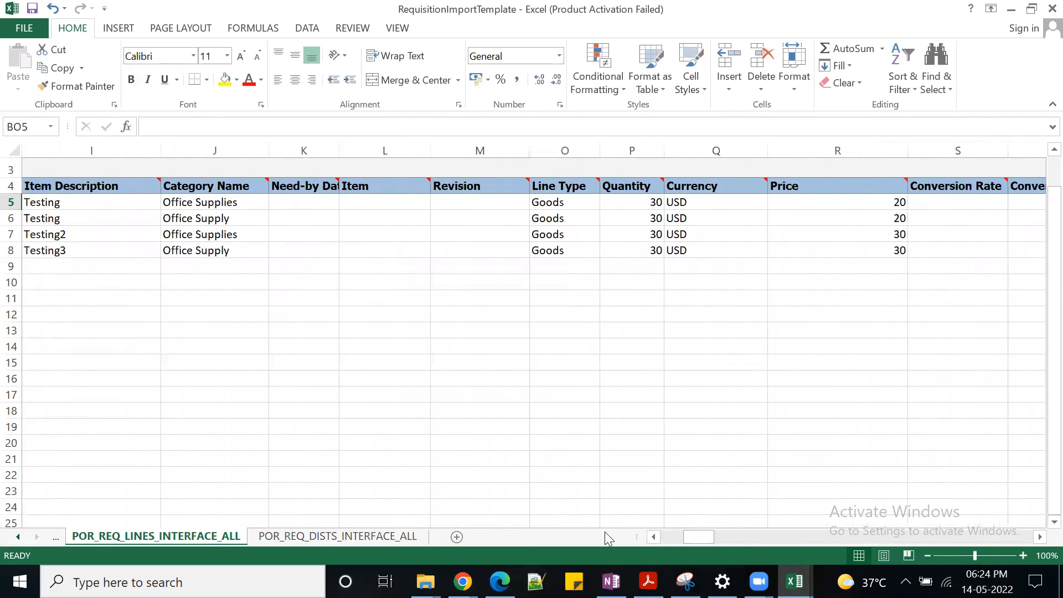
{"action": "left_click", "coordinate": [335, 536]}
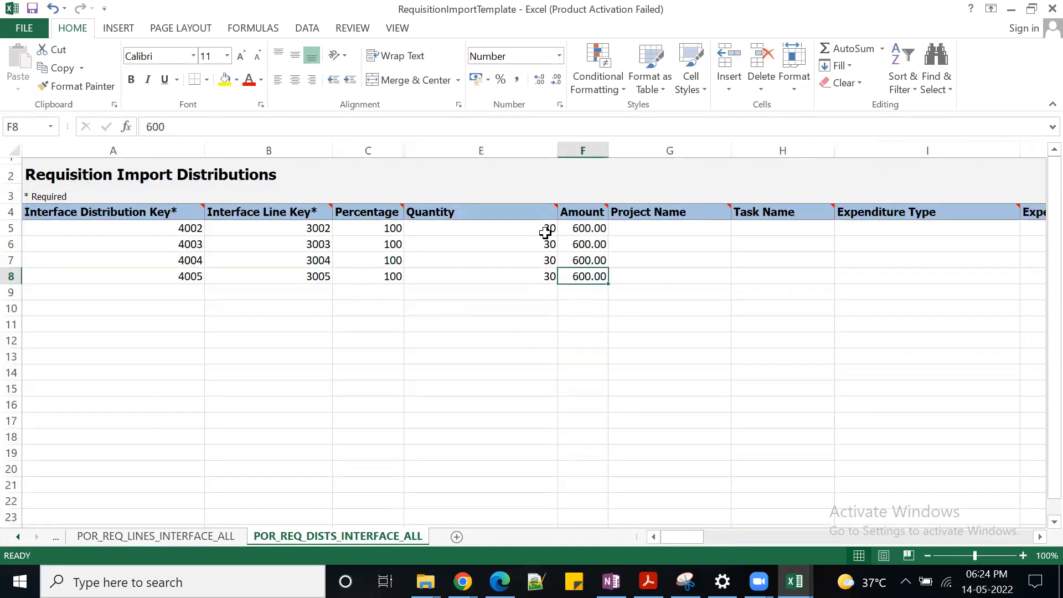
{"action": "left_click", "coordinate": [207, 535]}
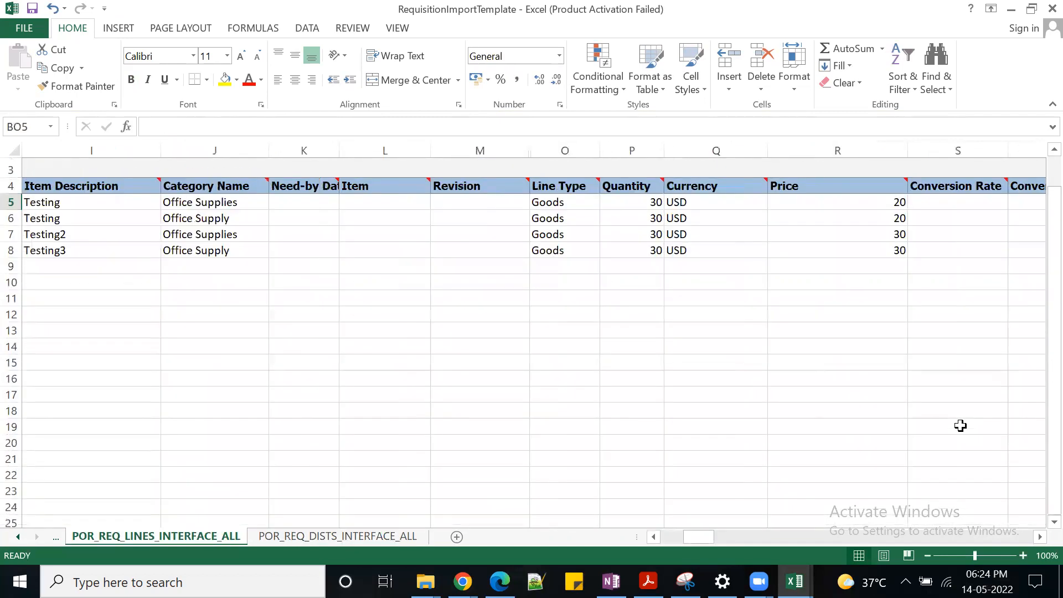
{"action": "left_click", "coordinate": [316, 536]}
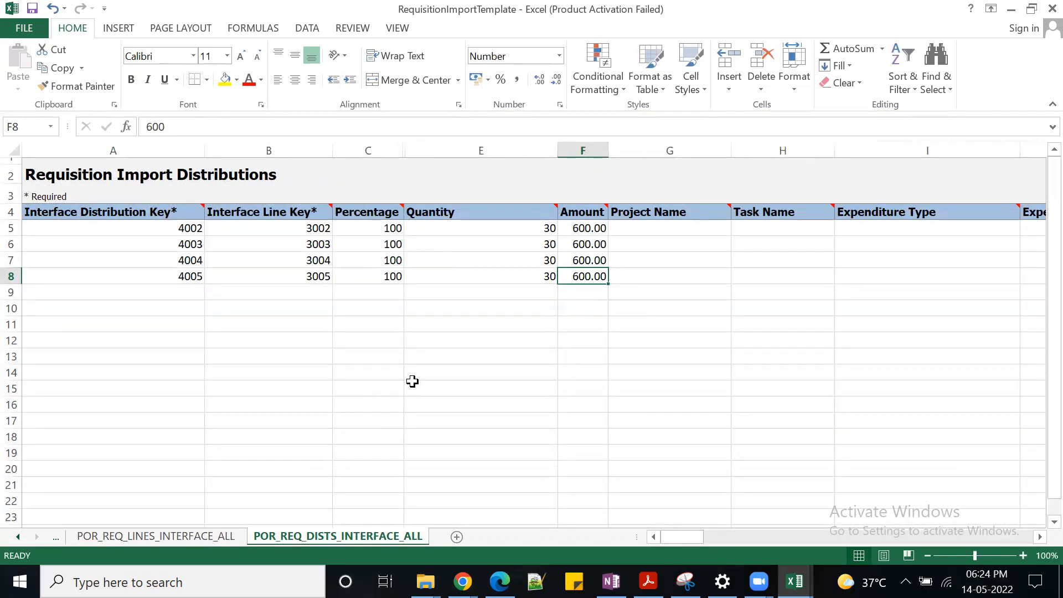
{"action": "left_click_drag", "start_coordinate": [536, 229], "coordinate": [540, 275]}
{"action": "left_click_drag", "start_coordinate": [598, 228], "coordinate": [598, 277]}
{"action": "left_click", "coordinate": [708, 337]}
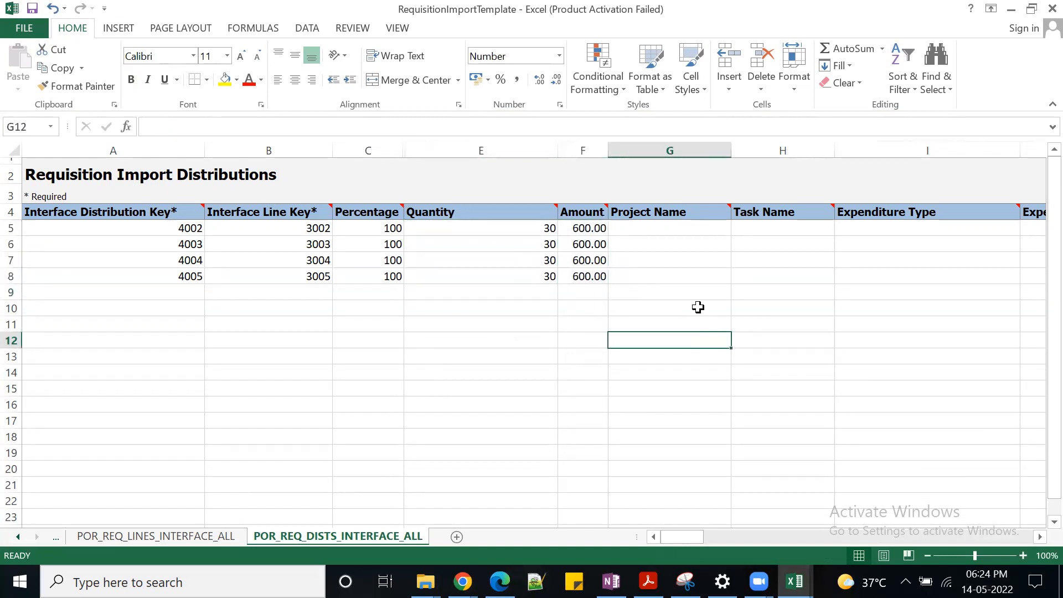
- Review the remaining distribution columns through to the charge account segments of the records in rows 5 to 8
{"action": "left_click", "coordinate": [684, 228]}
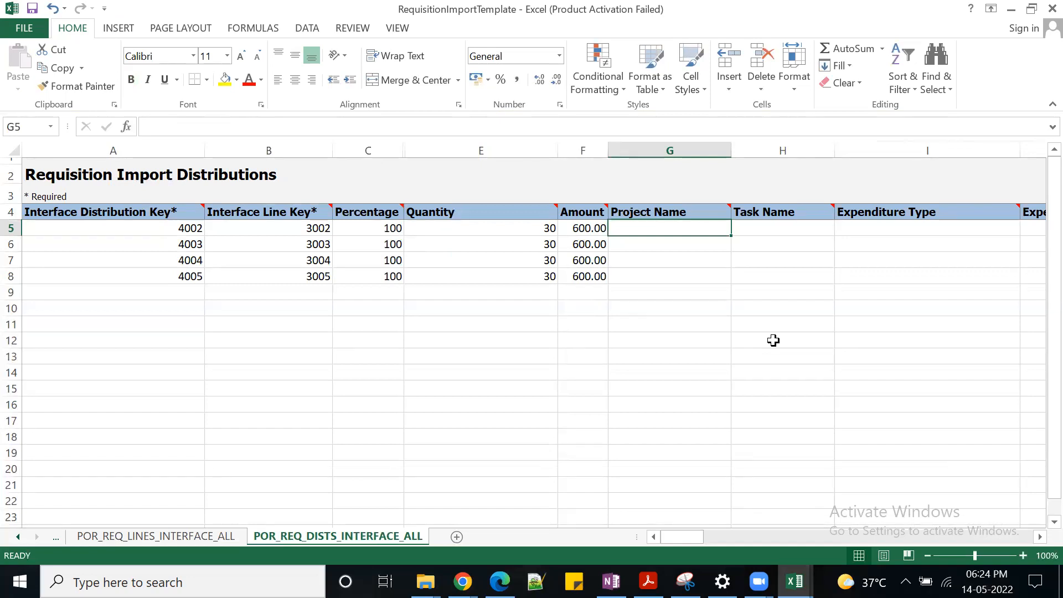
{"action": "key", "text": "Right"}
{"action": "key", "text": "Right"}
{"action": "key", "text": "Right"}
{"action": "key", "text": "Right"}
{"action": "key", "text": "Right"}
{"action": "key", "text": "Right"}
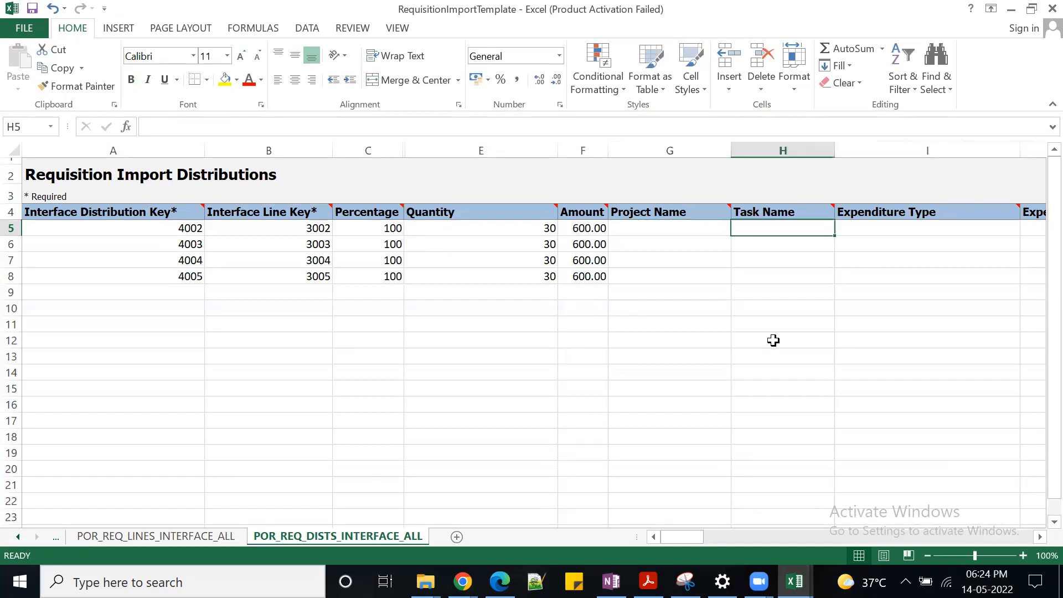
{"action": "key", "text": "Right"}
{"action": "key", "text": "Right"}
{"action": "key", "text": "Right"}
{"action": "key", "text": "Right"}
{"action": "key", "text": "Right"}
{"action": "key", "text": "Right"}
{"action": "key", "text": "Right"}
{"action": "key", "text": "Right"}
{"action": "key", "text": "Right"}
{"action": "key", "text": "Right"}
{"action": "key", "text": "Right"}
{"action": "key", "text": "Right"}
{"action": "key", "text": "Right"}
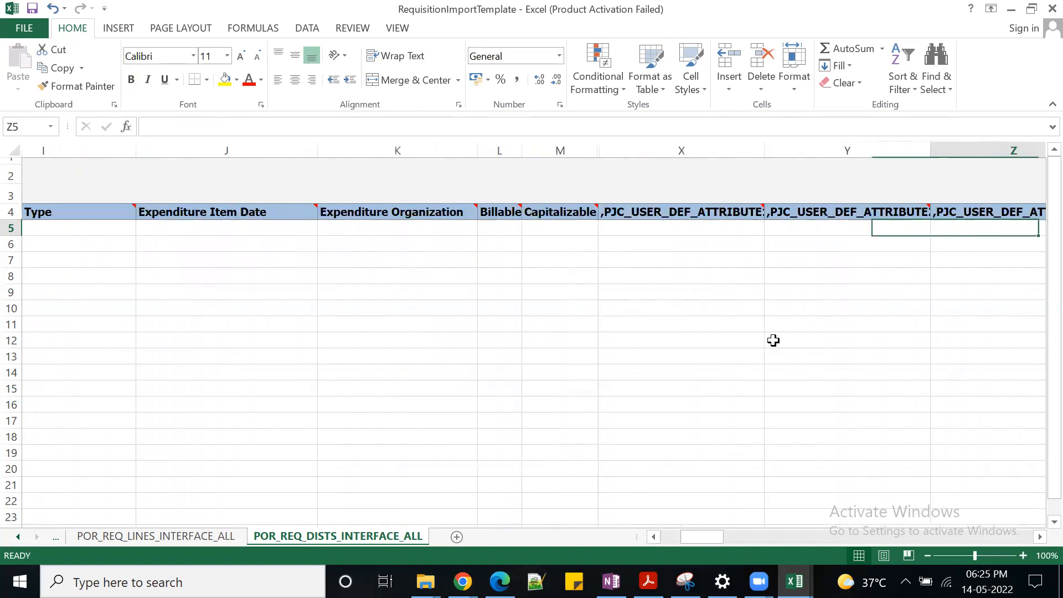
{"action": "key", "text": "Right"}
{"action": "key", "text": "Right"}
{"action": "key", "text": "Right"}
{"action": "key", "text": "Right"}
{"action": "key", "text": "Right"}
{"action": "key", "text": "Right"}
{"action": "key", "text": "Right"}
{"action": "key", "text": "Right"}
{"action": "key", "text": "Right"}
{"action": "key", "text": "Right"}
{"action": "key", "text": "Right"}
{"action": "key", "text": "Right"}
{"action": "key", "text": "Right"}
{"action": "key", "text": "Right"}
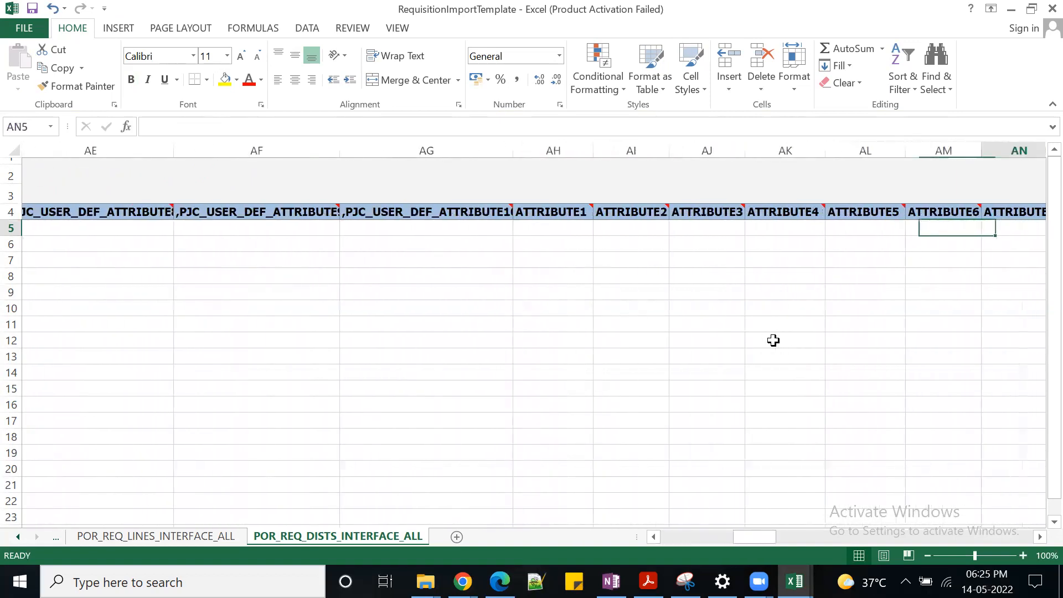
{"action": "key", "text": "Right"}
{"action": "key", "text": "Right"}
{"action": "key", "text": "Right"}
{"action": "key", "text": "Right"}
{"action": "key", "text": "Right"}
{"action": "key", "text": "Right"}
{"action": "key", "text": "Right"}
{"action": "key", "text": "Right"}
{"action": "key", "text": "Right"}
{"action": "key", "text": "Right"}
{"action": "key", "text": "Right"}
{"action": "key", "text": "Right"}
{"action": "key", "text": "Right"}
{"action": "key", "text": "Right"}
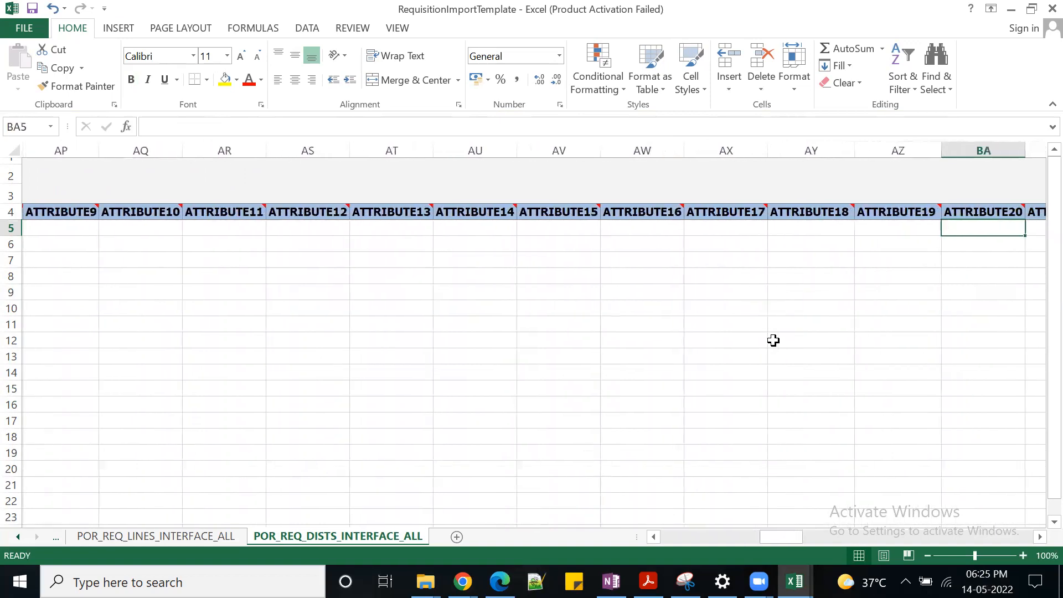
{"action": "key", "text": "Right"}
{"action": "key", "text": "Right"}
{"action": "key", "text": "Right"}
{"action": "key", "text": "Right"}
{"action": "key", "text": "Right"}
{"action": "key", "text": "Right"}
{"action": "key", "text": "Right"}
{"action": "key", "text": "Right"}
{"action": "key", "text": "Right"}
{"action": "key", "text": "Right"}
{"action": "key", "text": "Right"}
{"action": "key", "text": "Right"}
{"action": "key", "text": "Right"}
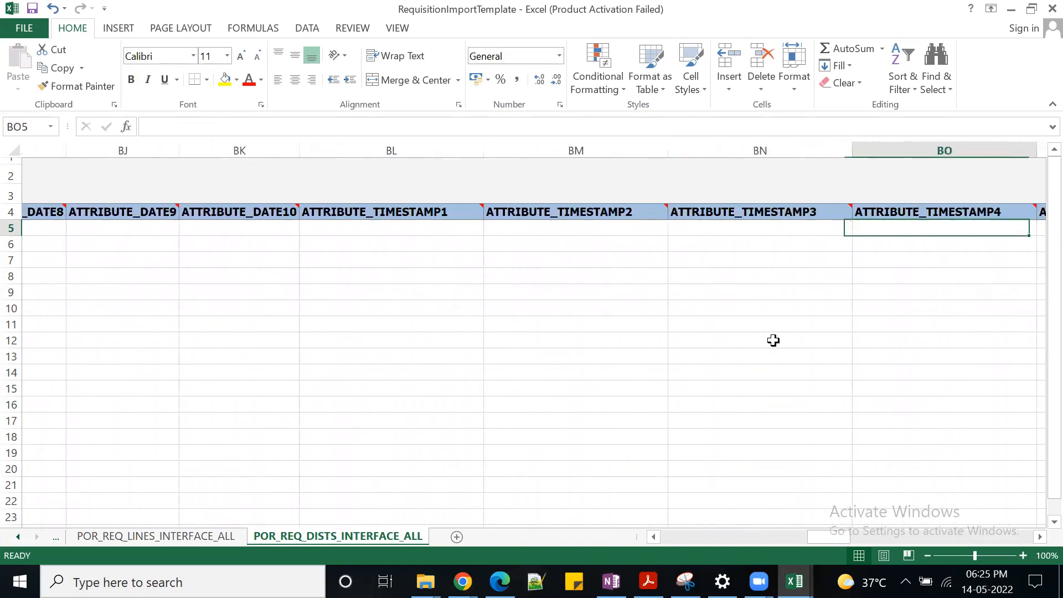
{"action": "key", "text": "Right"}
{"action": "key", "text": "Right"}
{"action": "key", "text": "Right"}
{"action": "key", "text": "Right"}
{"action": "key", "text": "Right"}
{"action": "key", "text": "Right"}
{"action": "key", "text": "Right"}
{"action": "key", "text": "Right"}
{"action": "key", "text": "Right"}
{"action": "key", "text": "Right"}
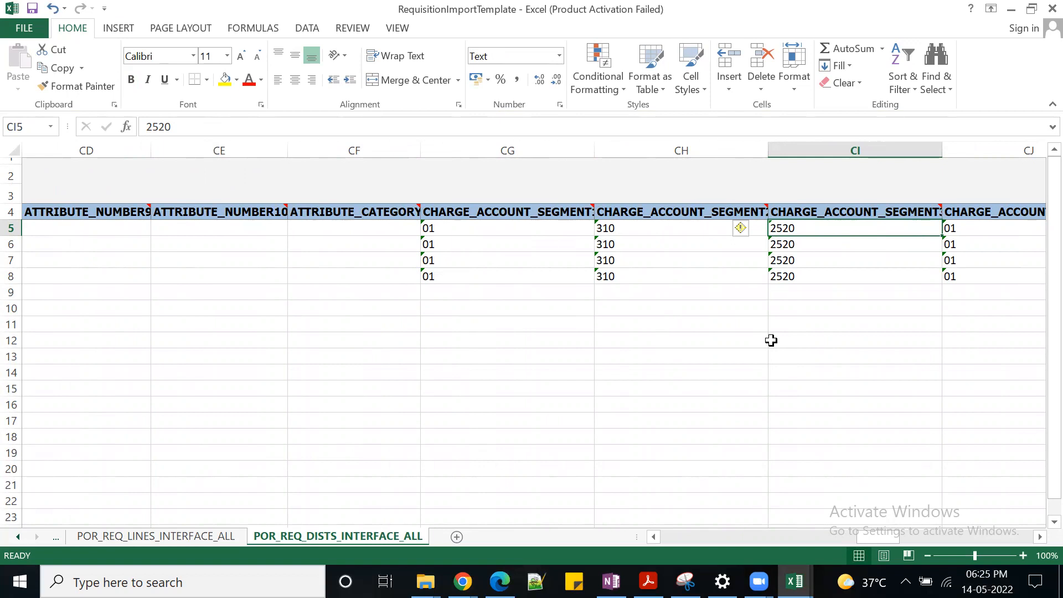
{"action": "left_click", "coordinate": [734, 370]}
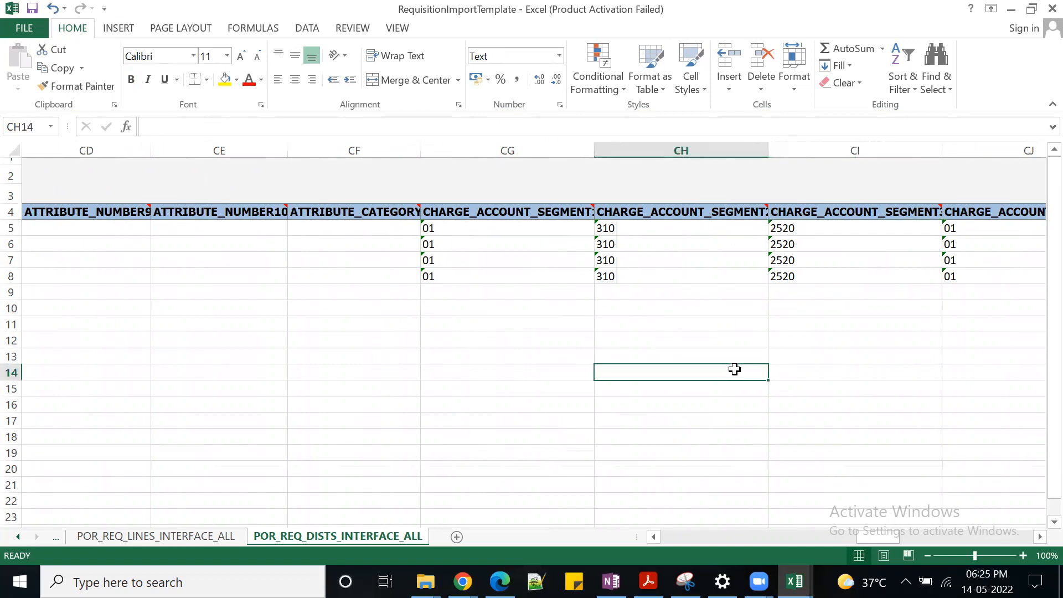
{"action": "left_click", "coordinate": [938, 425]}
{"action": "left_click_drag", "start_coordinate": [450, 229], "coordinate": [956, 244]}
{"action": "left_click_drag", "start_coordinate": [451, 260], "coordinate": [969, 278]}
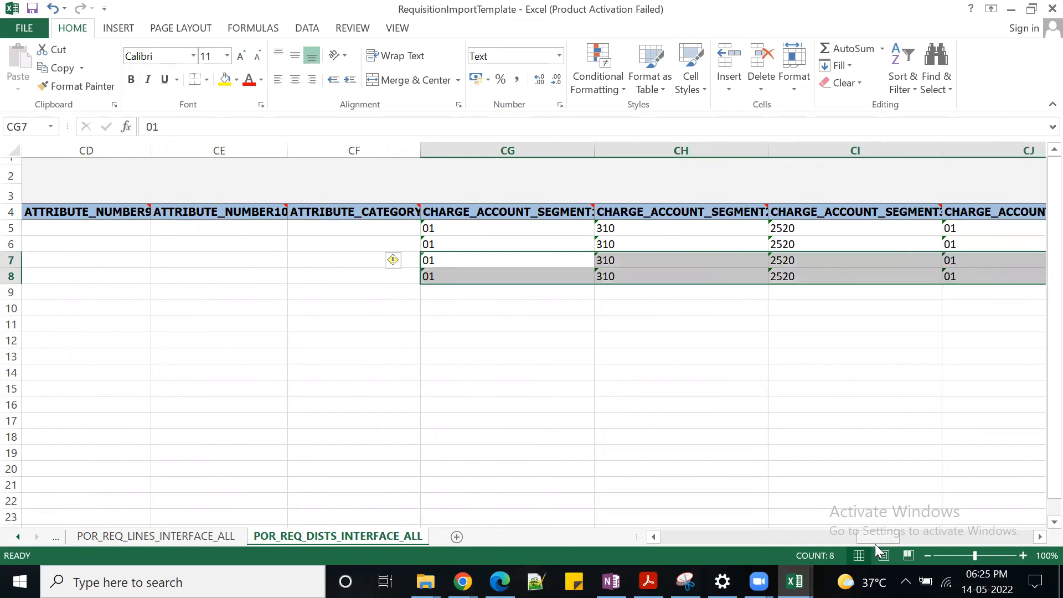
- Save the requisition import workbook, accepting the Document Inspector warning about personal information
{"action": "left_click_drag", "start_coordinate": [872, 537], "coordinate": [673, 533]}
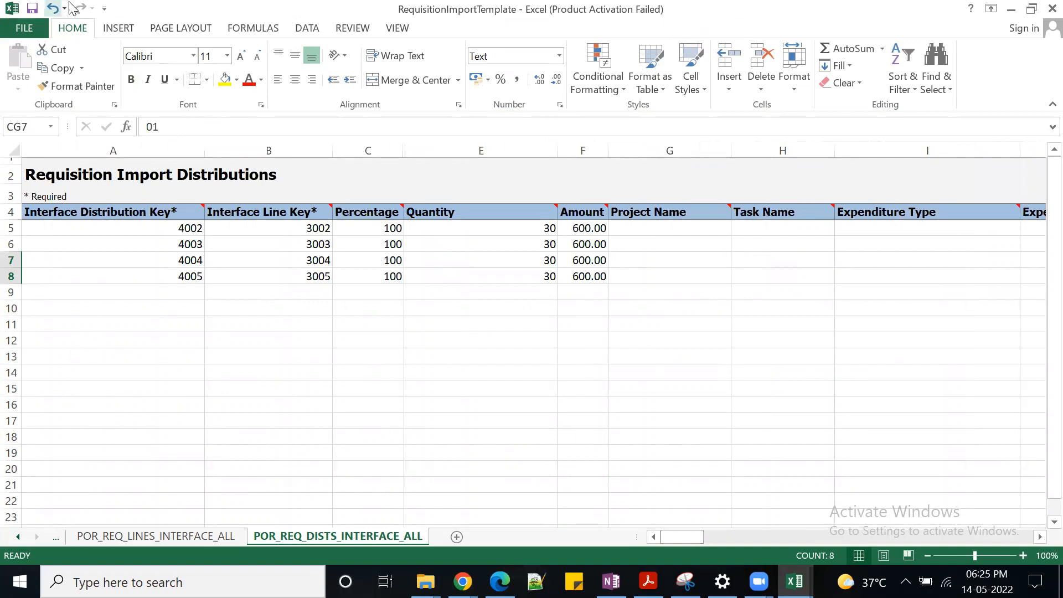
{"action": "left_click", "coordinate": [32, 8]}
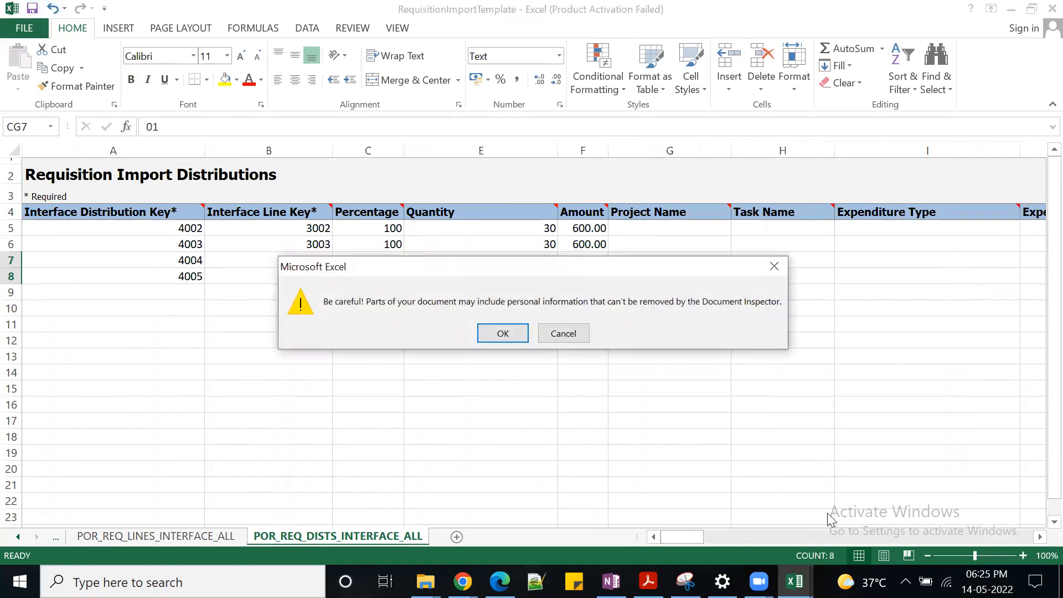
{"action": "left_click", "coordinate": [502, 333]}
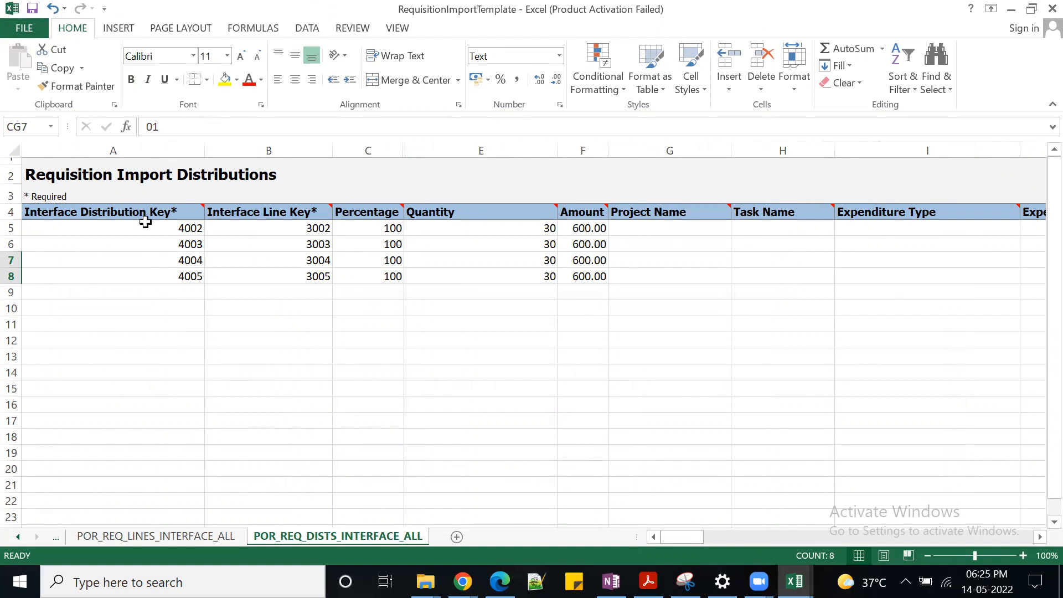
{"action": "left_click", "coordinate": [32, 10]}
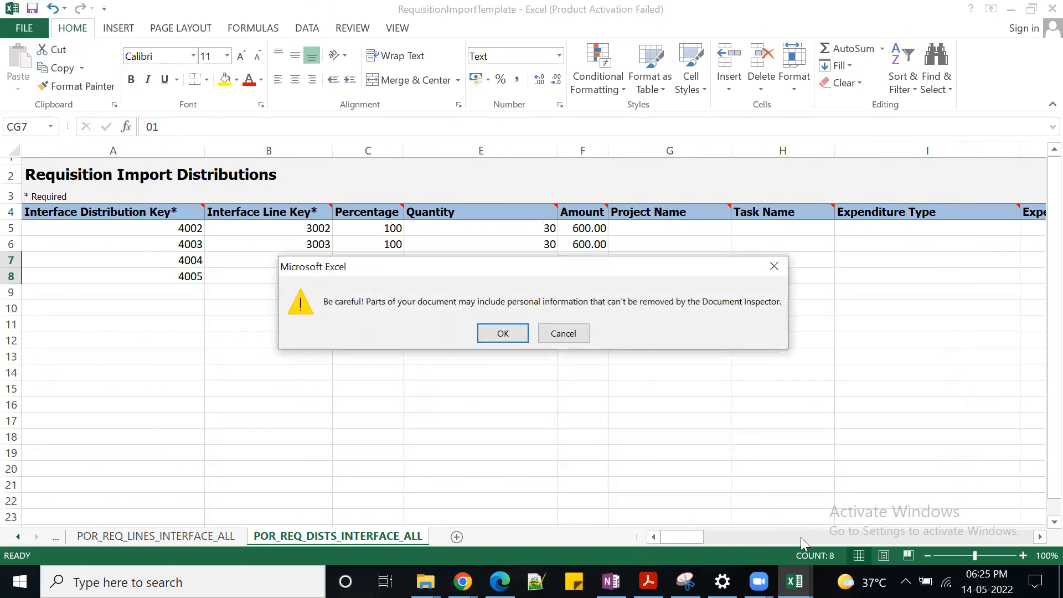
{"action": "left_click", "coordinate": [501, 334]}
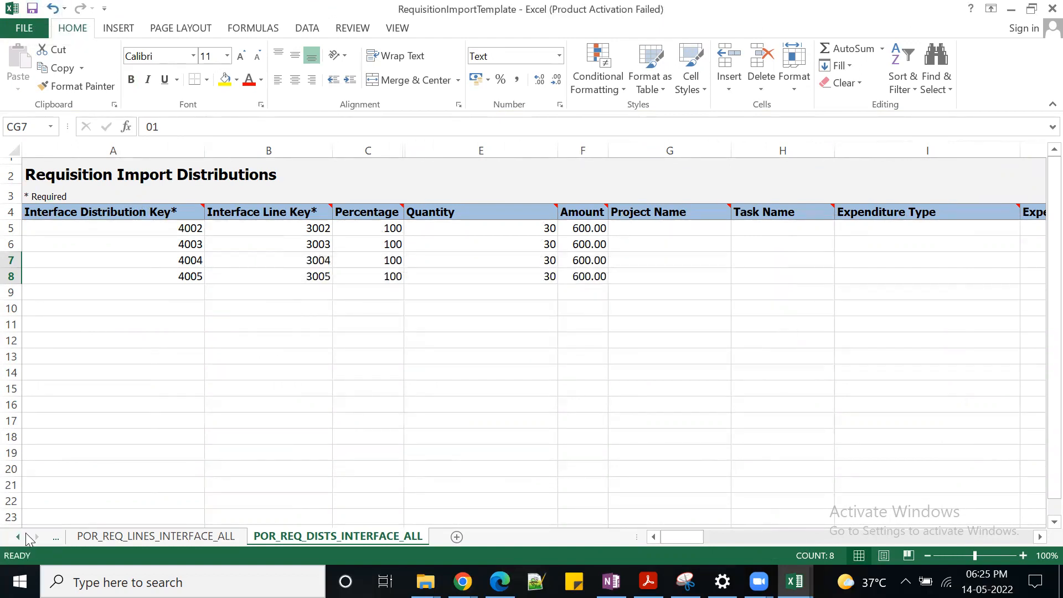
- Generate the CSV files from the instructions sheet, saving the ZIP as PorImportRequisitions in D:\order_import\PRIMPORT
{"action": "left_click", "coordinate": [17, 537]}
{"action": "left_click", "coordinate": [16, 537]}
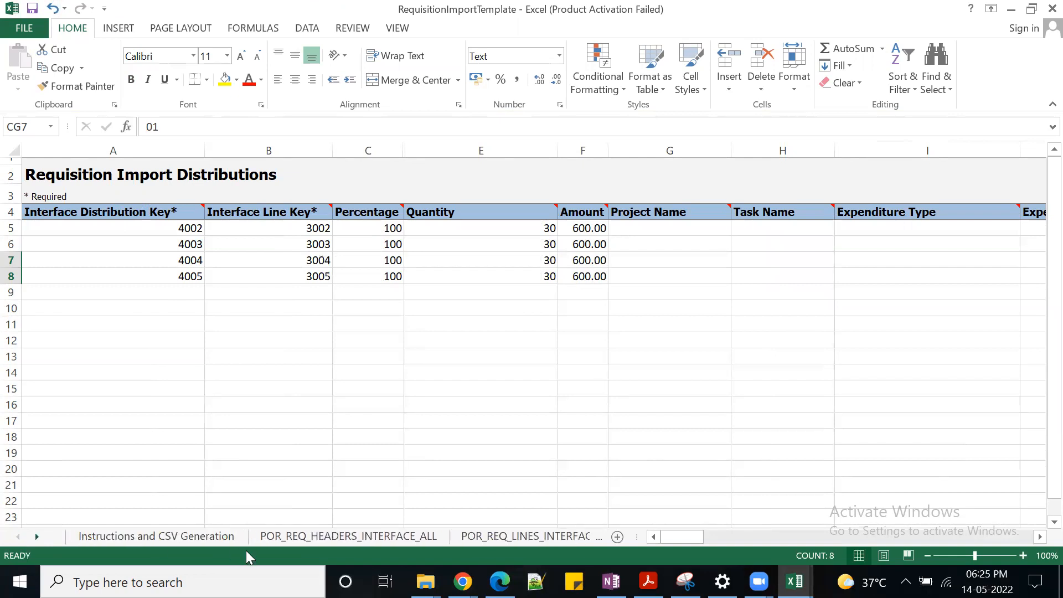
{"action": "left_click", "coordinate": [177, 537]}
{"action": "scroll", "coordinate": [240, 463], "scroll_direction": "down", "scroll_amount": 1}
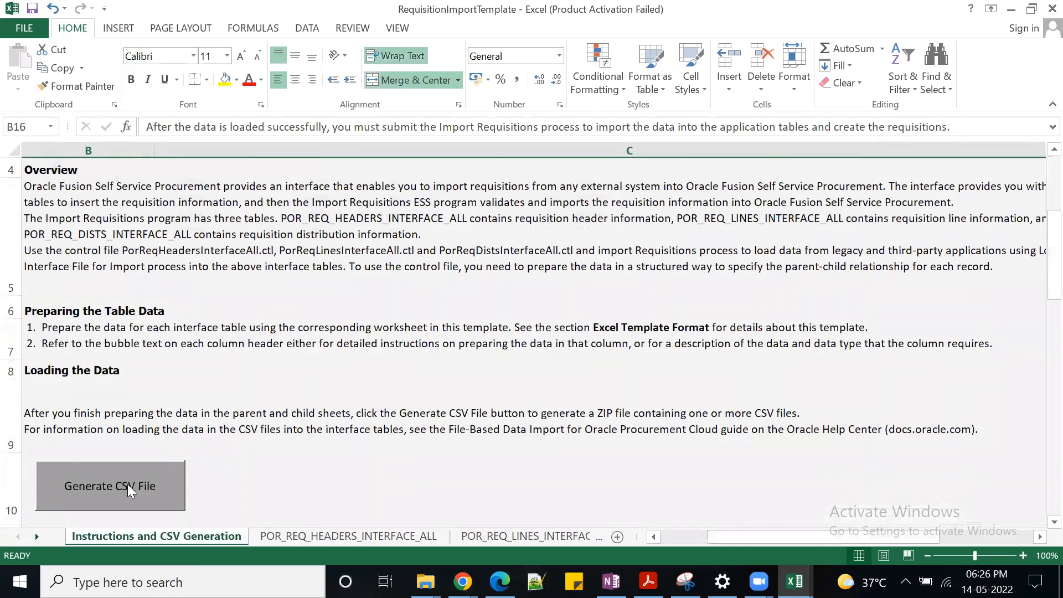
{"action": "left_click", "coordinate": [128, 484]}
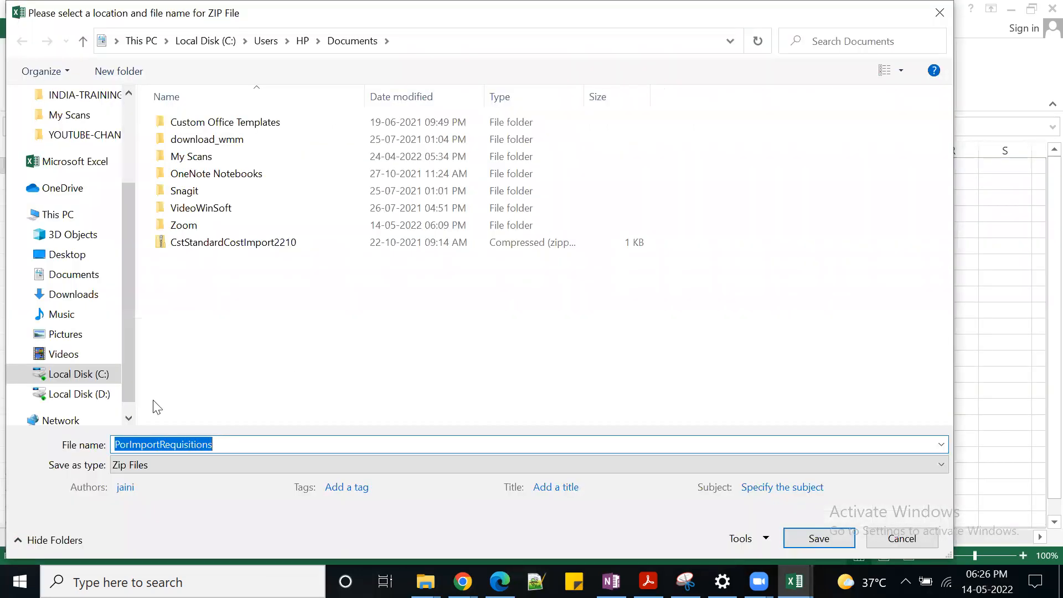
{"action": "left_click", "coordinate": [83, 394]}
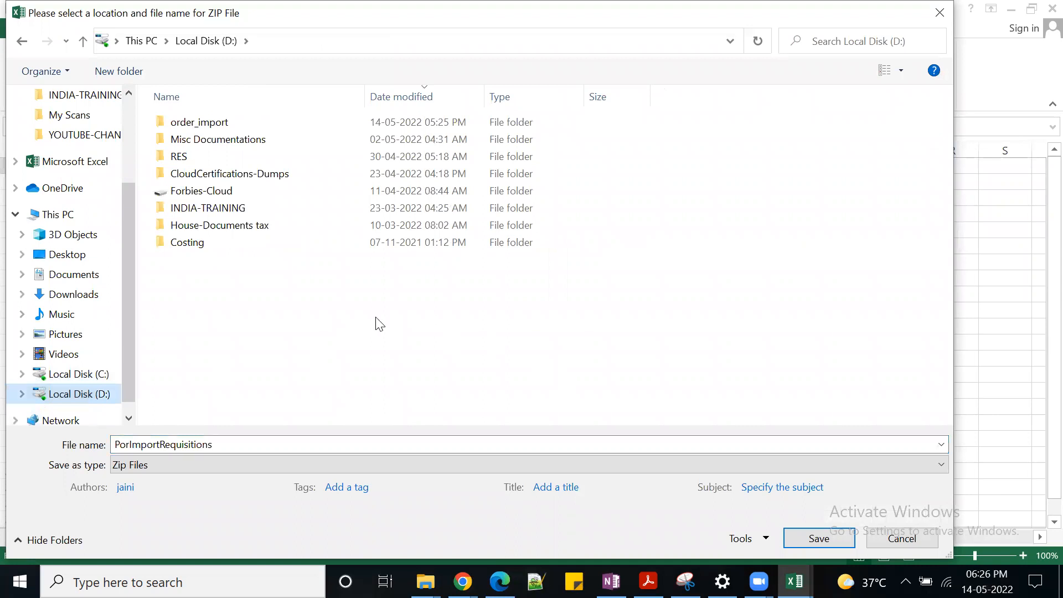
{"action": "double_click", "coordinate": [227, 122]}
{"action": "double_click", "coordinate": [228, 122]}
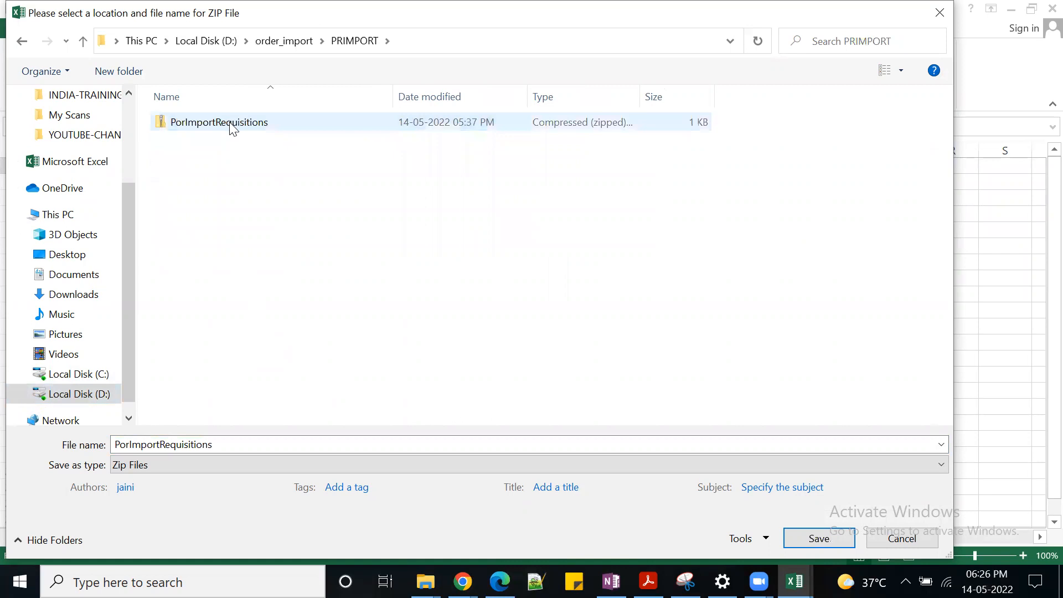
{"action": "left_click", "coordinate": [829, 536]}
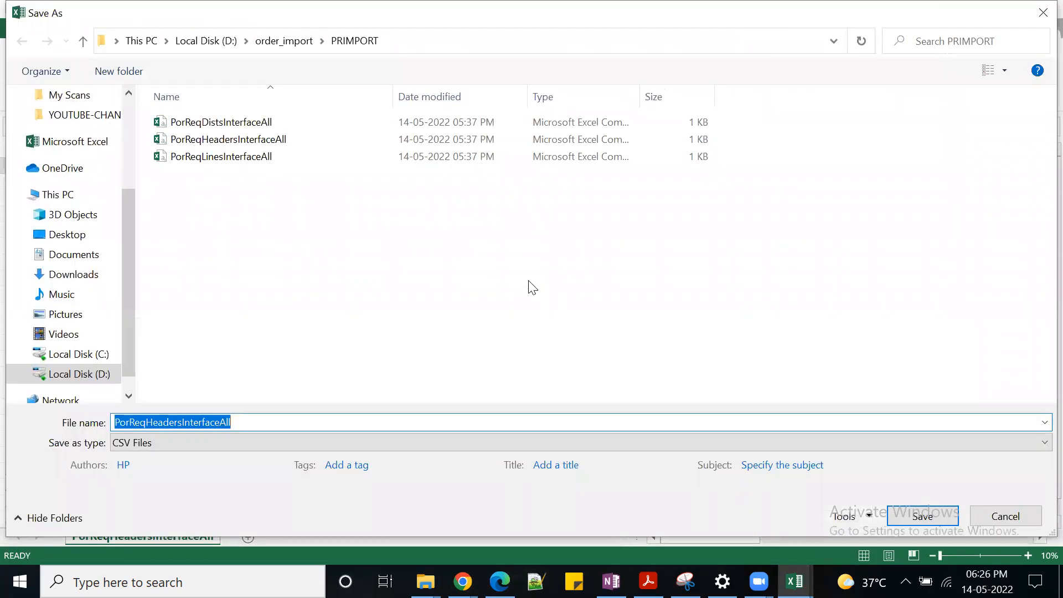
- Save the PorReqHeadersInterfaceAll, PorReqLinesInterfaceAll and PorReqDistsInterfaceAll CSV files in the PRIMPORT folder
{"action": "left_click", "coordinate": [926, 517]}
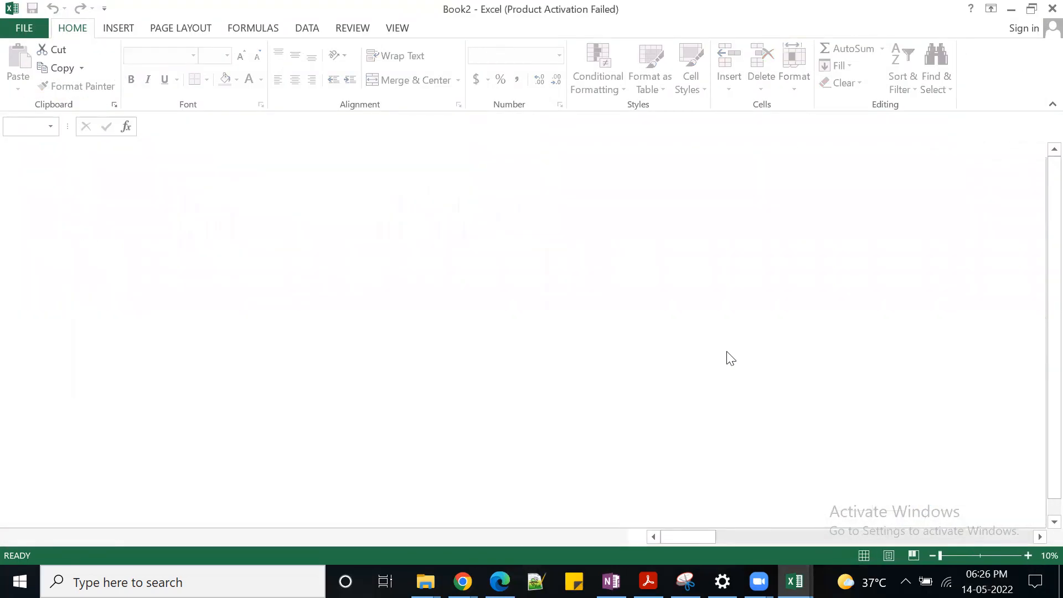
{"action": "left_click", "coordinate": [931, 524]}
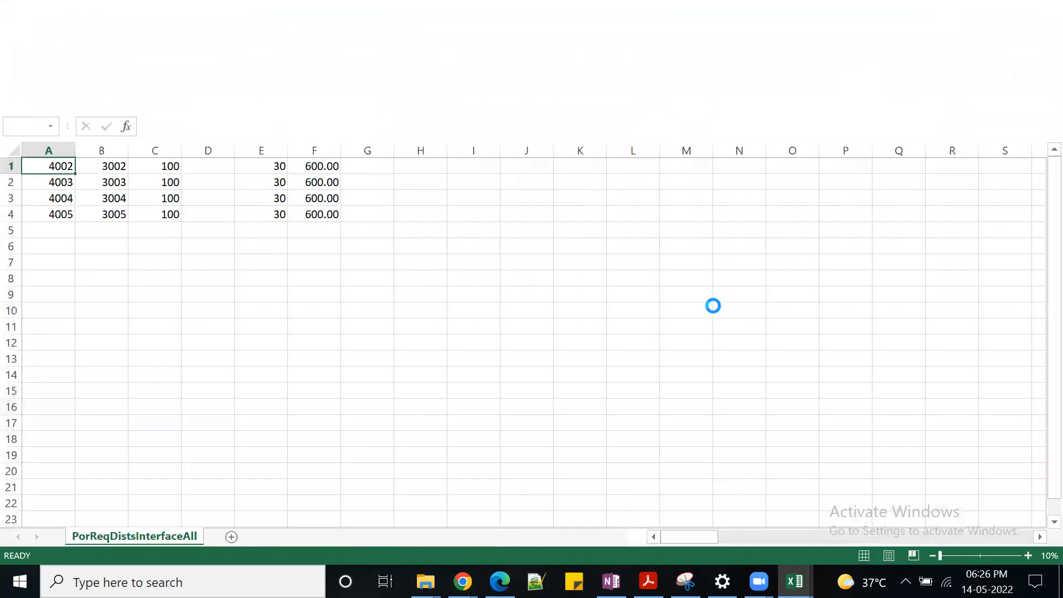
{"action": "left_click", "coordinate": [918, 516]}
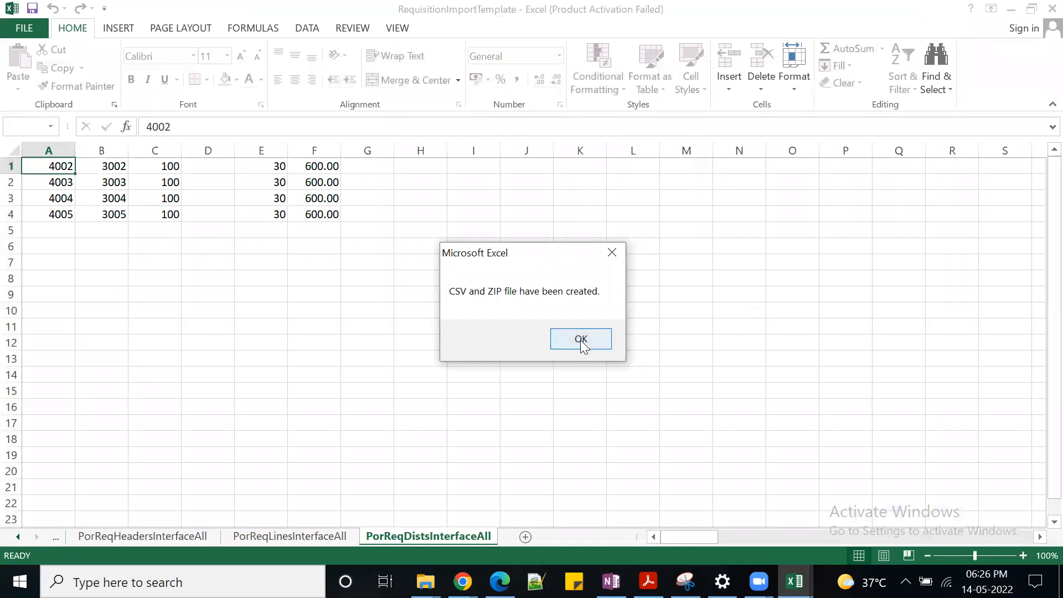
- Dismiss the CSV and ZIP creation message and switch to the Import Requisitions notes in OneNote
{"action": "left_click", "coordinate": [581, 340]}
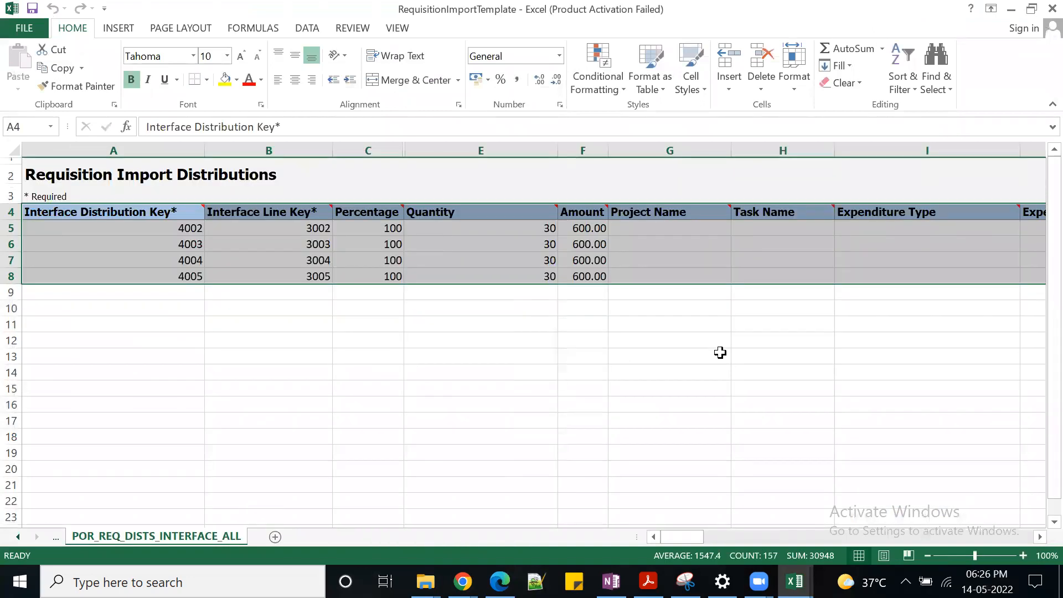
{"action": "left_click", "coordinate": [726, 355]}
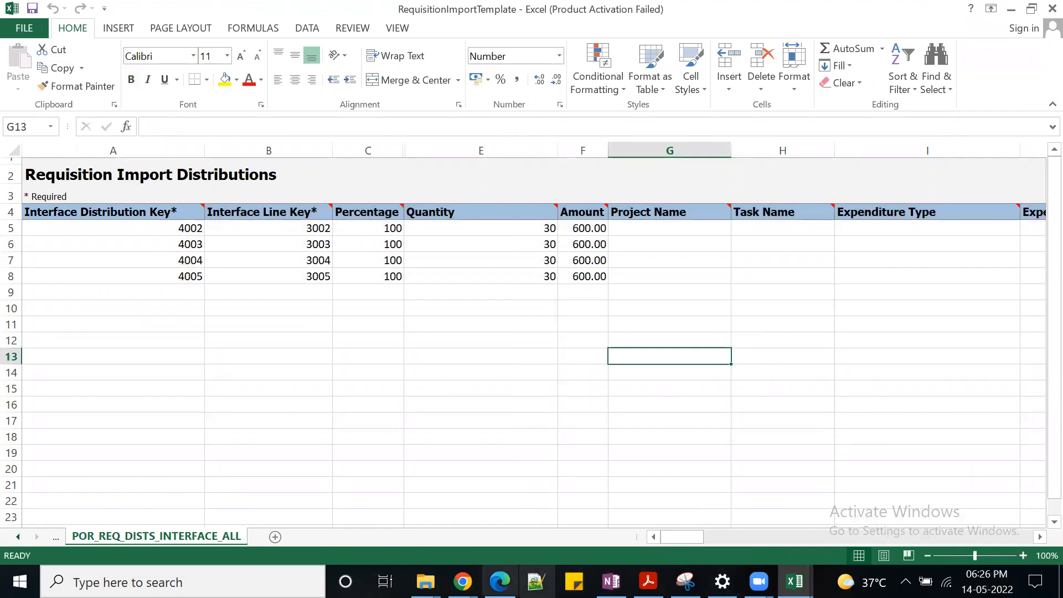
{"action": "mouse_move", "coordinate": [461, 581]}
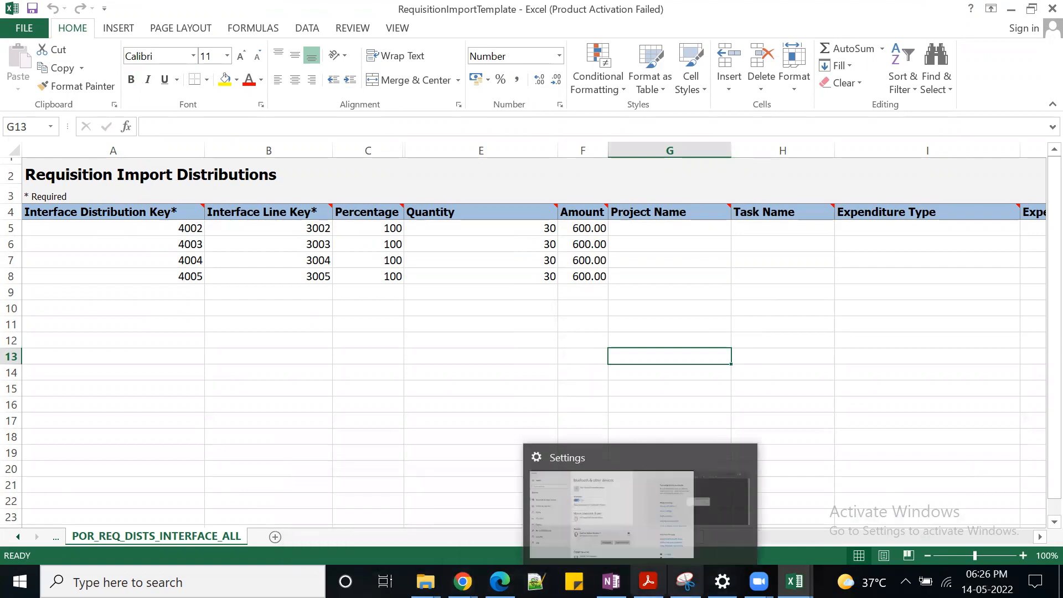
{"action": "mouse_move", "coordinate": [611, 581]}
{"action": "left_click", "coordinate": [595, 513]}
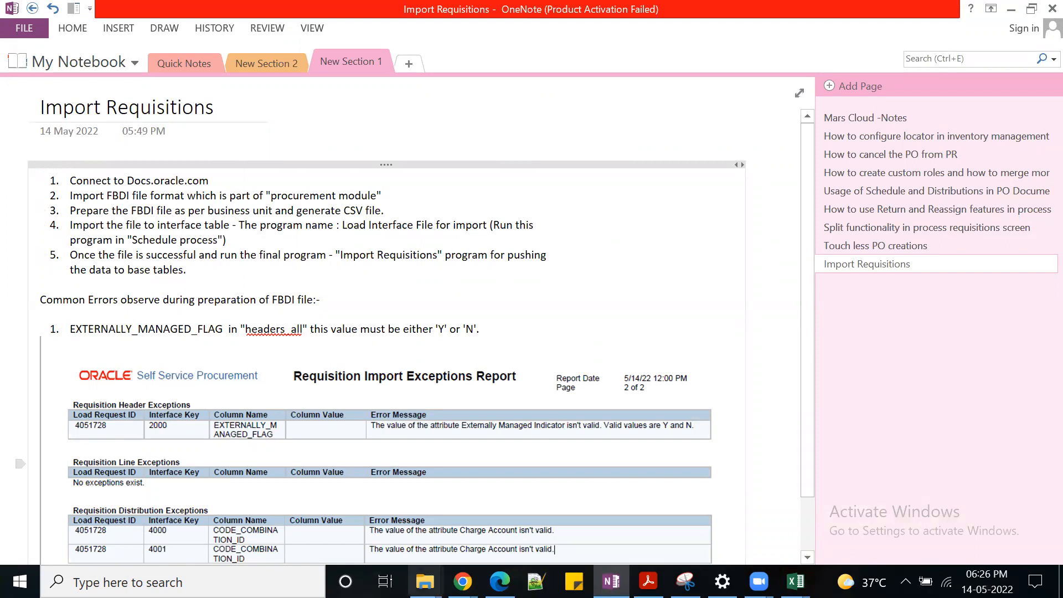
- Switch to Oracle Fusion in Chrome and open Scheduled Processes from the Tools apps on the home page
{"action": "mouse_move", "coordinate": [462, 581]}
{"action": "left_click", "coordinate": [380, 526]}
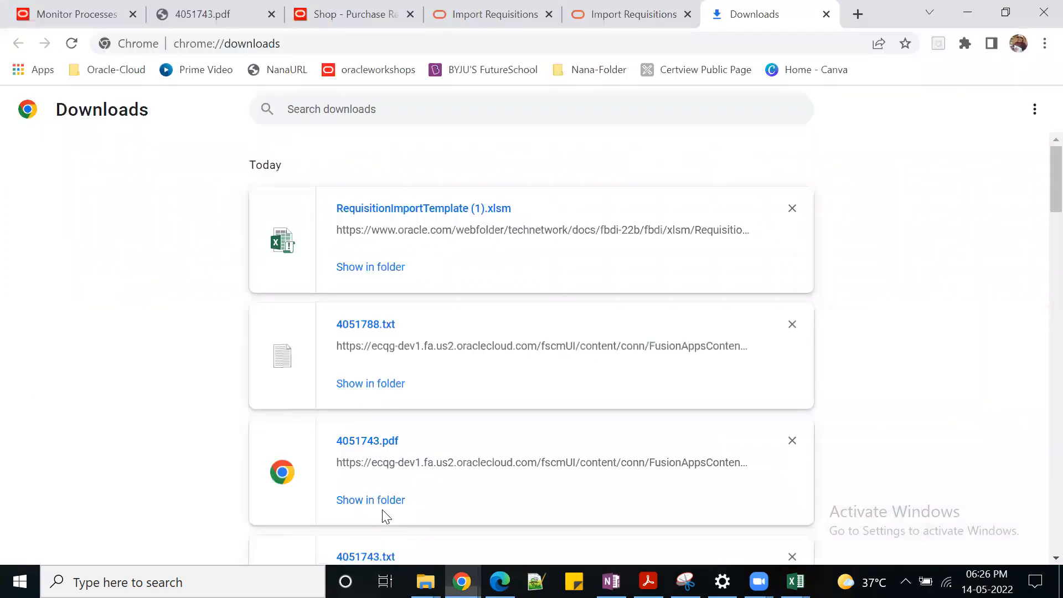
{"action": "left_click", "coordinate": [77, 10]}
{"action": "left_click", "coordinate": [884, 105]}
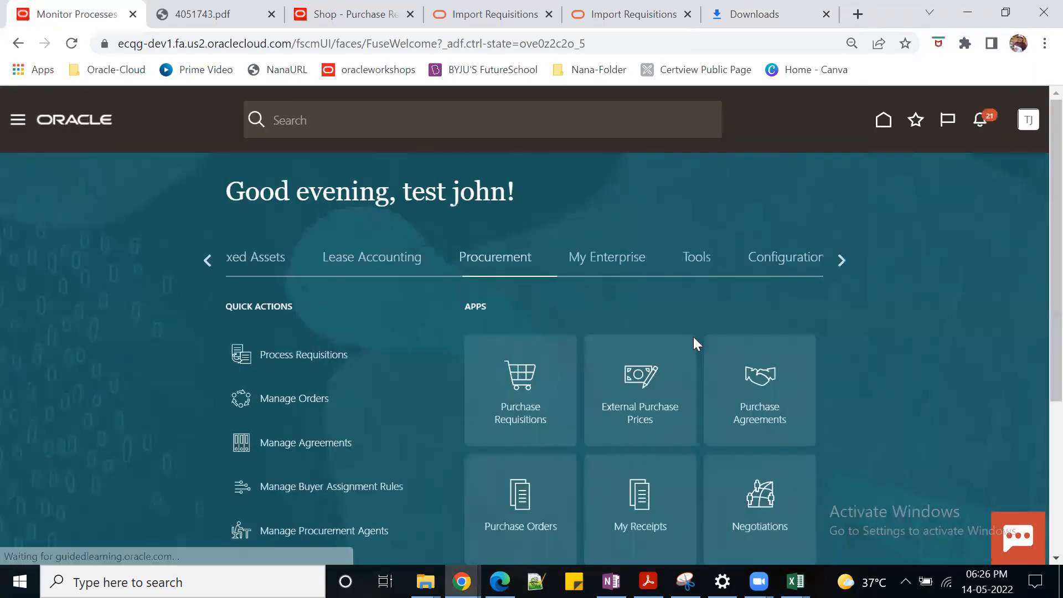
{"action": "left_click", "coordinate": [1021, 150]}
{"action": "left_click", "coordinate": [607, 258]}
{"action": "scroll", "coordinate": [869, 425], "scroll_direction": "down", "scroll_amount": 3}
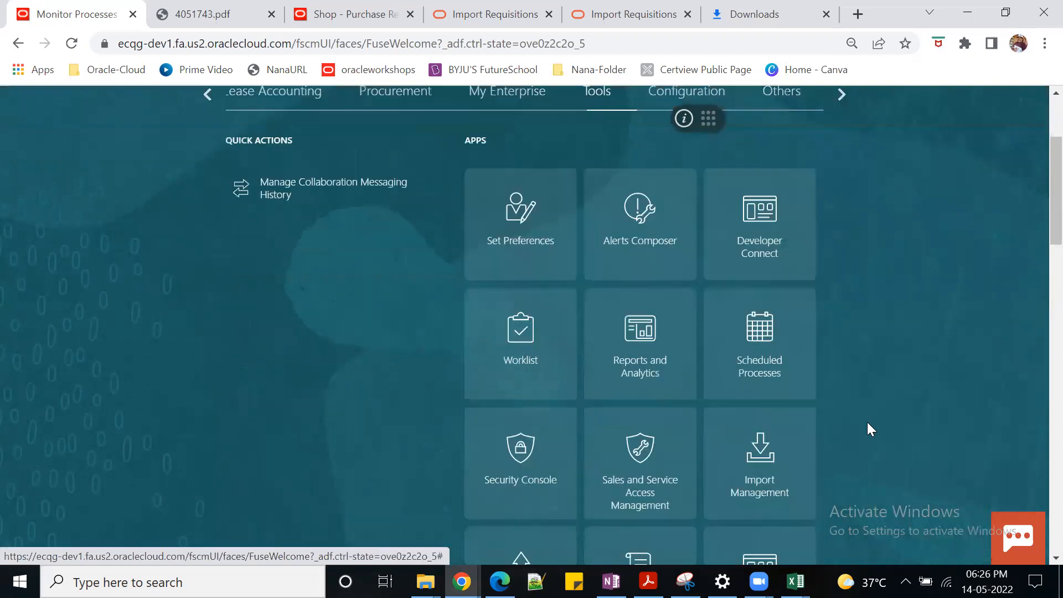
{"action": "left_click", "coordinate": [760, 342]}
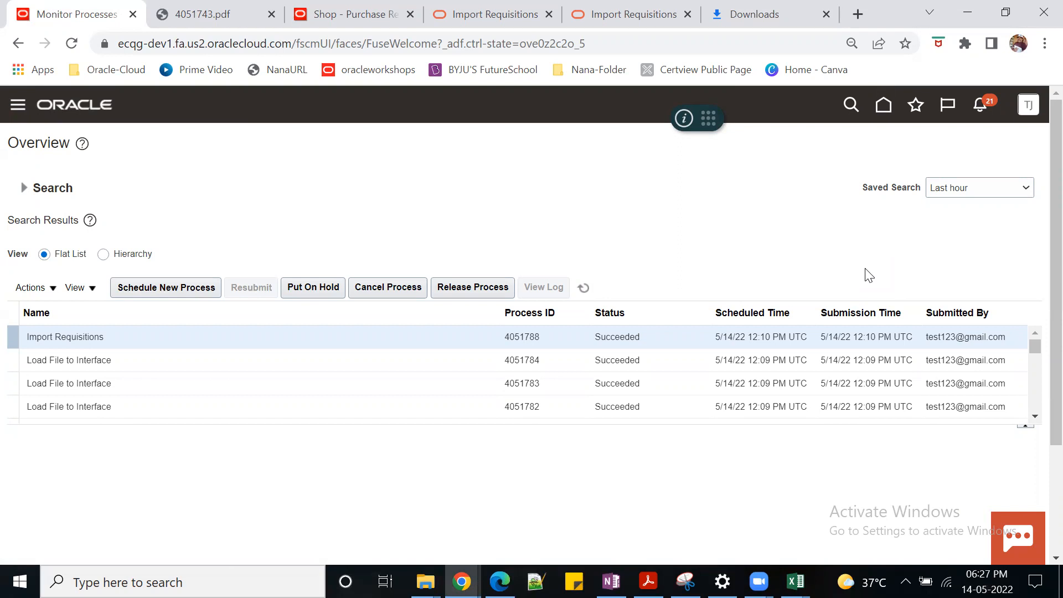
- Schedule a new job using the Load Interface File for Import process and open its details
{"action": "left_click", "coordinate": [153, 299]}
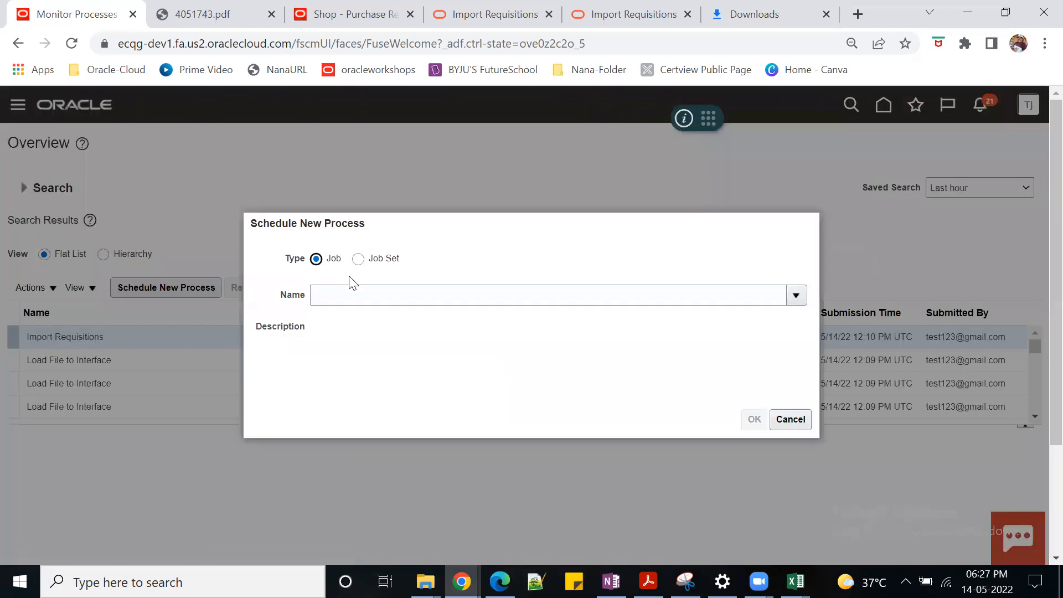
{"action": "left_click", "coordinate": [351, 296]}
{"action": "type", "text": "Load Interface"}
{"action": "key", "text": "Tab"}
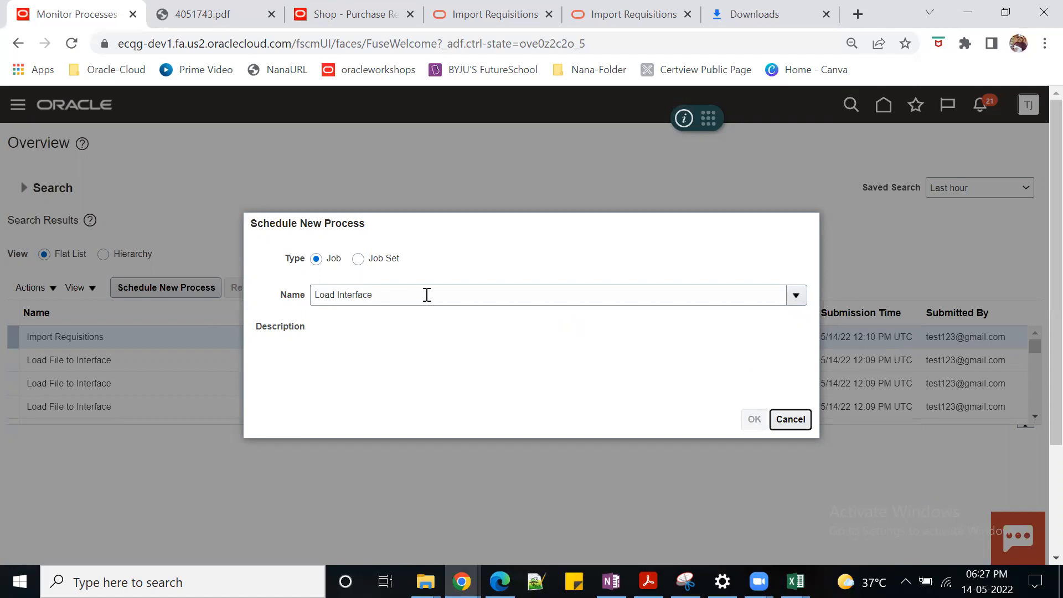
{"action": "left_click", "coordinate": [294, 297]}
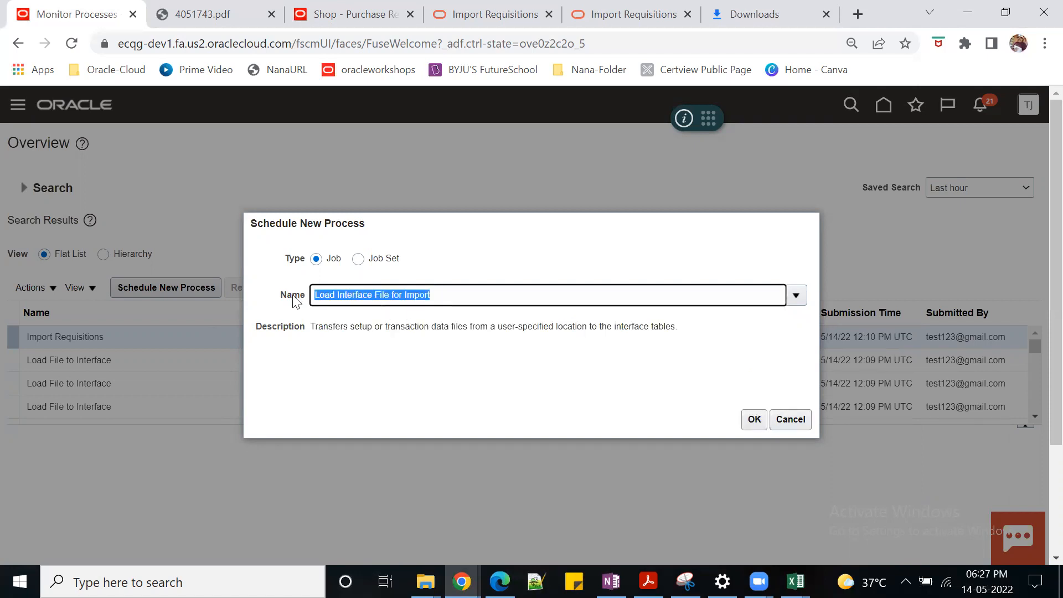
{"action": "left_click", "coordinate": [755, 419]}
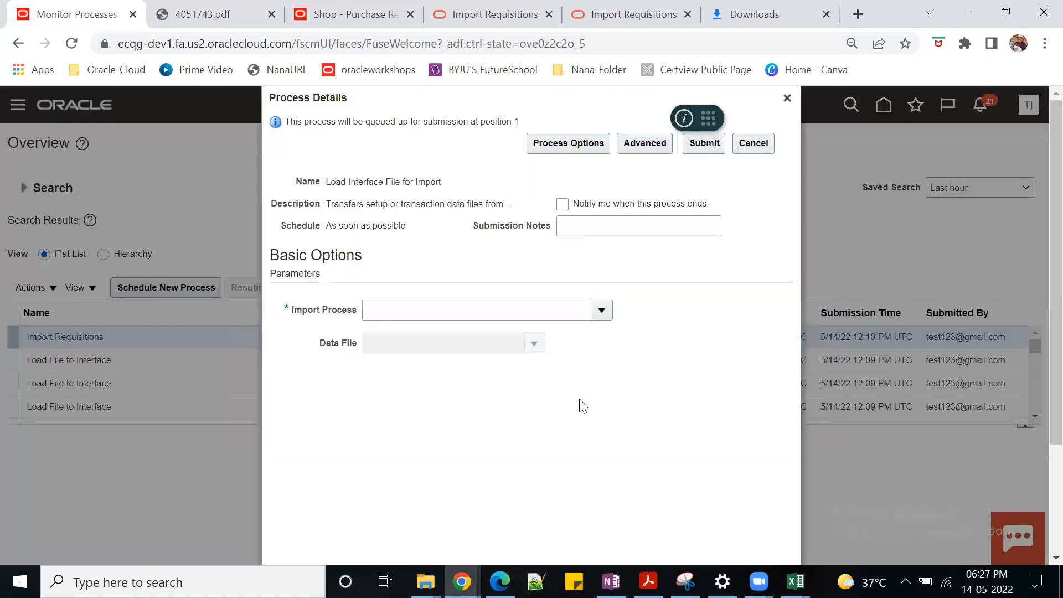
- Search the import processes for Import Requ and set the Import Process parameter to Import Requisitions
{"action": "left_click_drag", "start_coordinate": [359, 321], "coordinate": [282, 311]}
{"action": "left_click", "coordinate": [602, 311]}
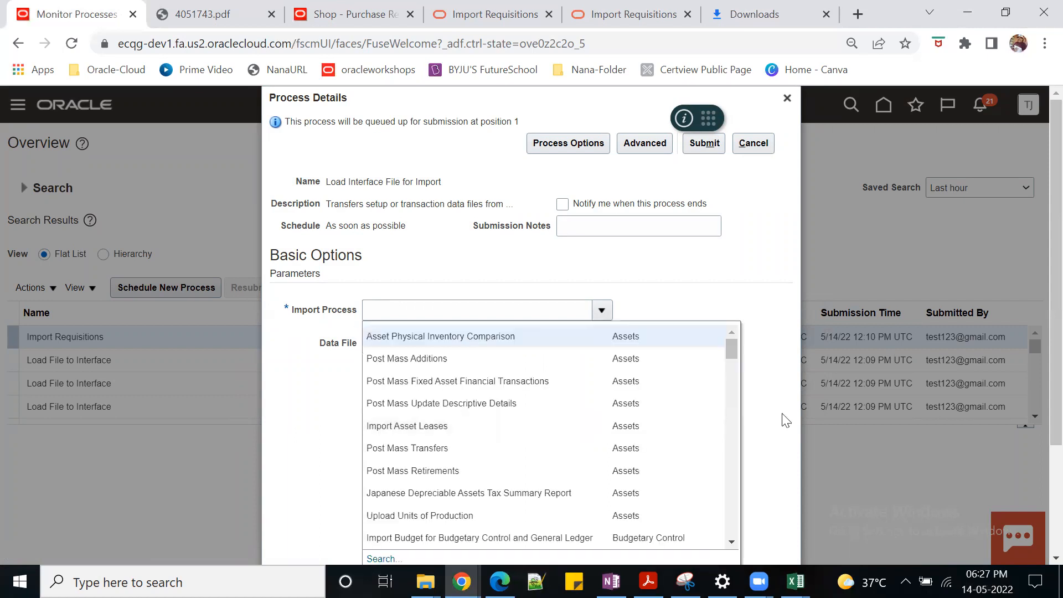
{"action": "scroll", "coordinate": [1036, 401], "scroll_direction": "down", "scroll_amount": 2}
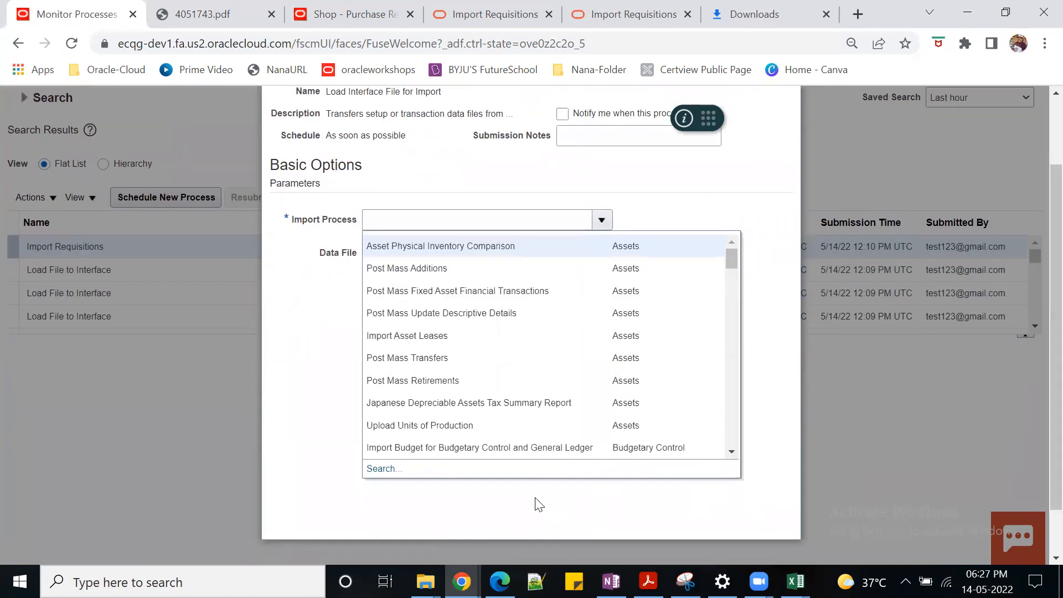
{"action": "left_click", "coordinate": [385, 471]}
{"action": "left_click", "coordinate": [480, 309]}
{"action": "type", "text": "Impor"}
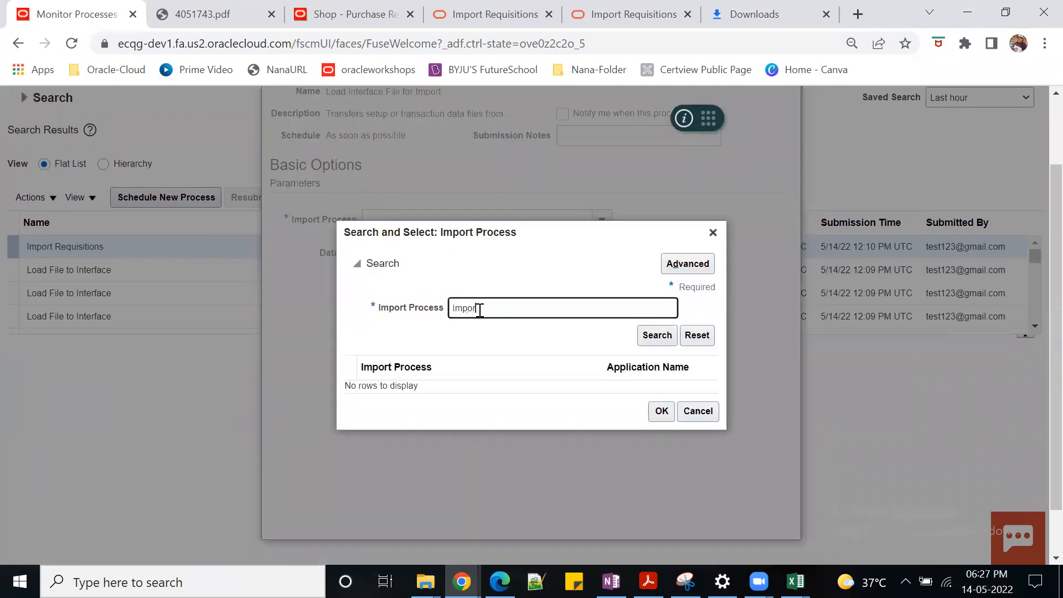
{"action": "type", "text": "t Requ"}
{"action": "left_click", "coordinate": [649, 338]}
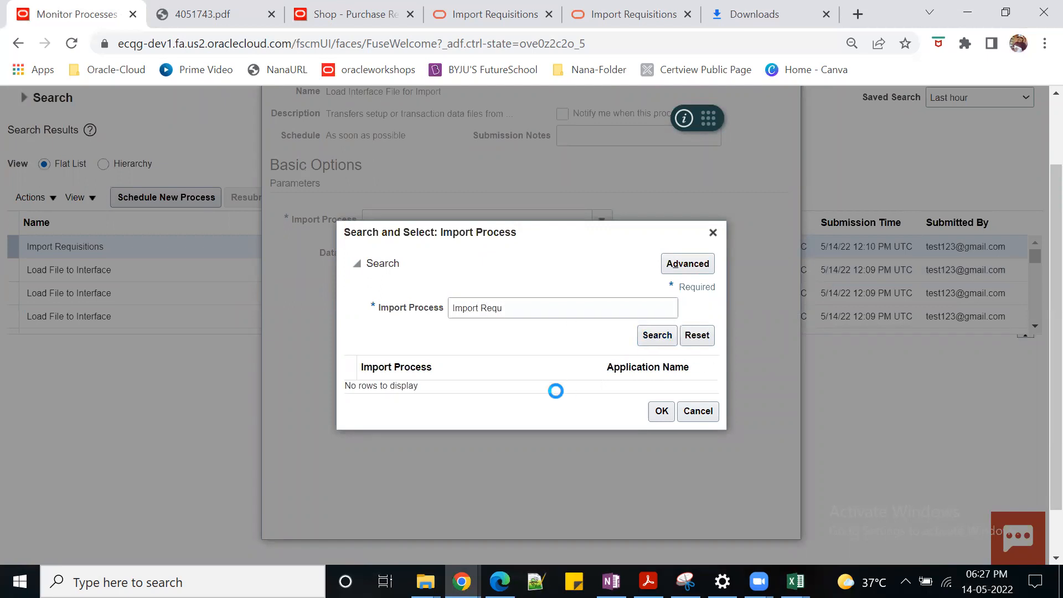
{"action": "left_click", "coordinate": [545, 383]}
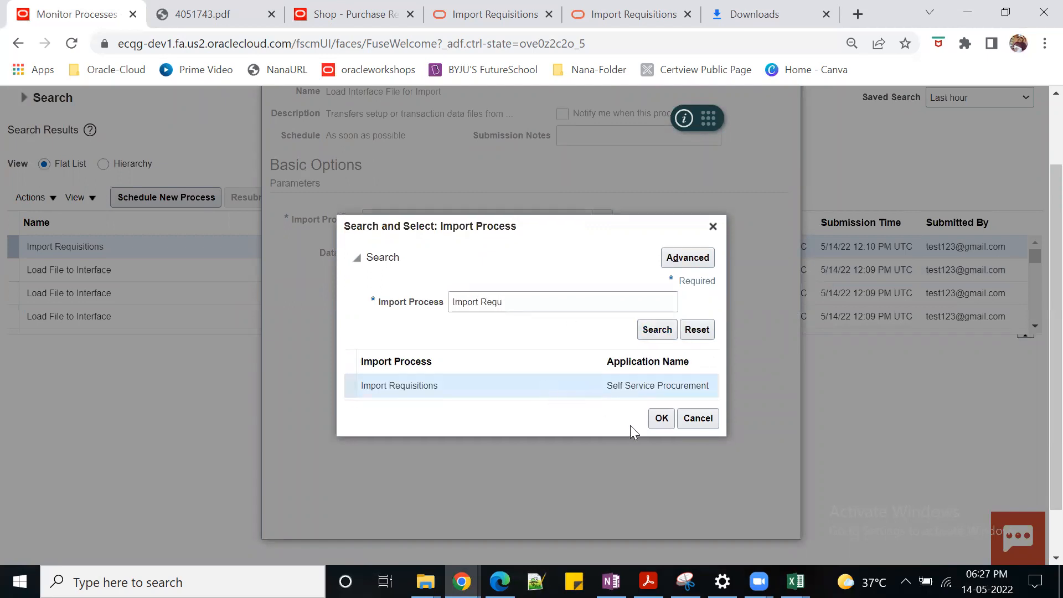
{"action": "left_click", "coordinate": [661, 420]}
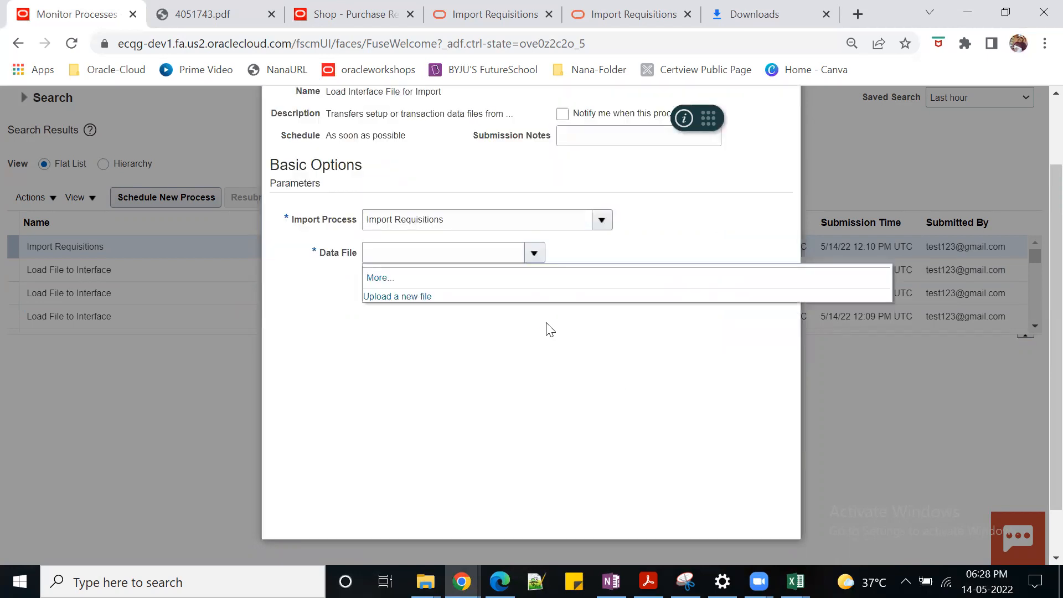
- Upload PorImportRequisitions.zip from the PRIMPORT folder as the data file
{"action": "left_click", "coordinate": [418, 295]}
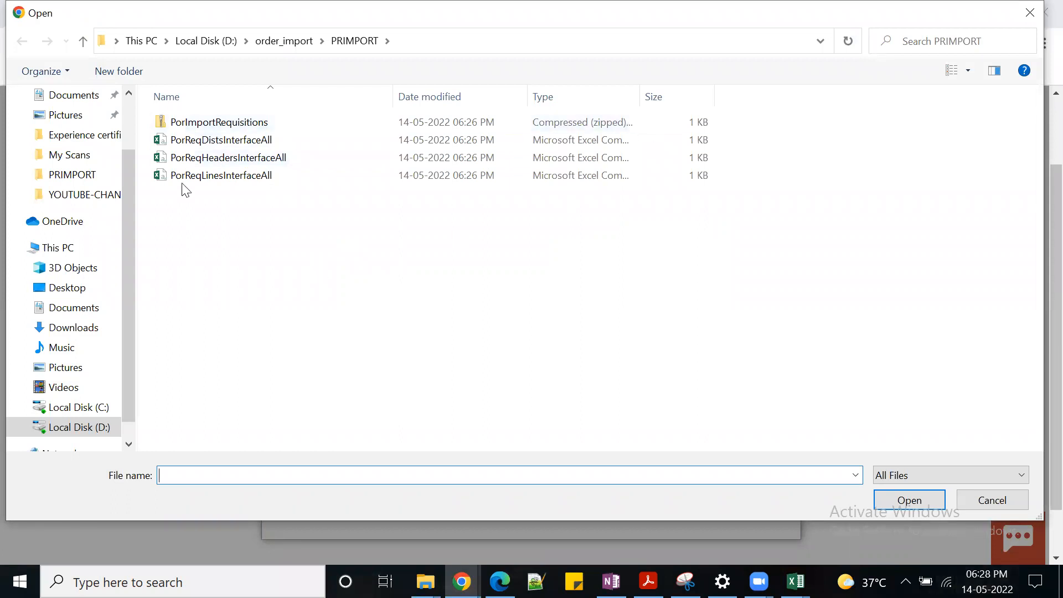
{"action": "left_click", "coordinate": [220, 123]}
{"action": "left_click", "coordinate": [916, 501]}
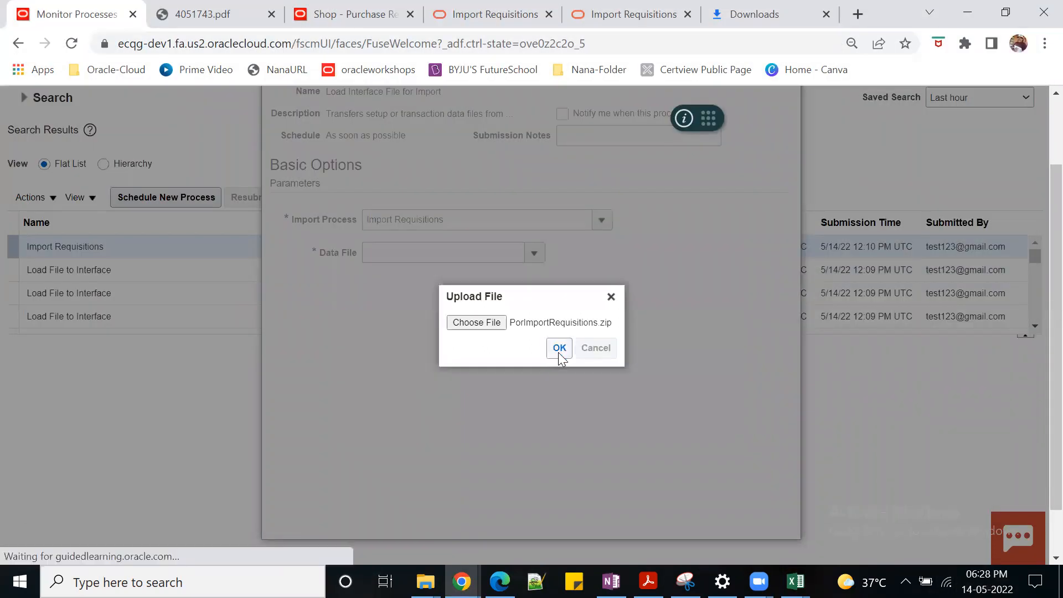
{"action": "left_click", "coordinate": [559, 349]}
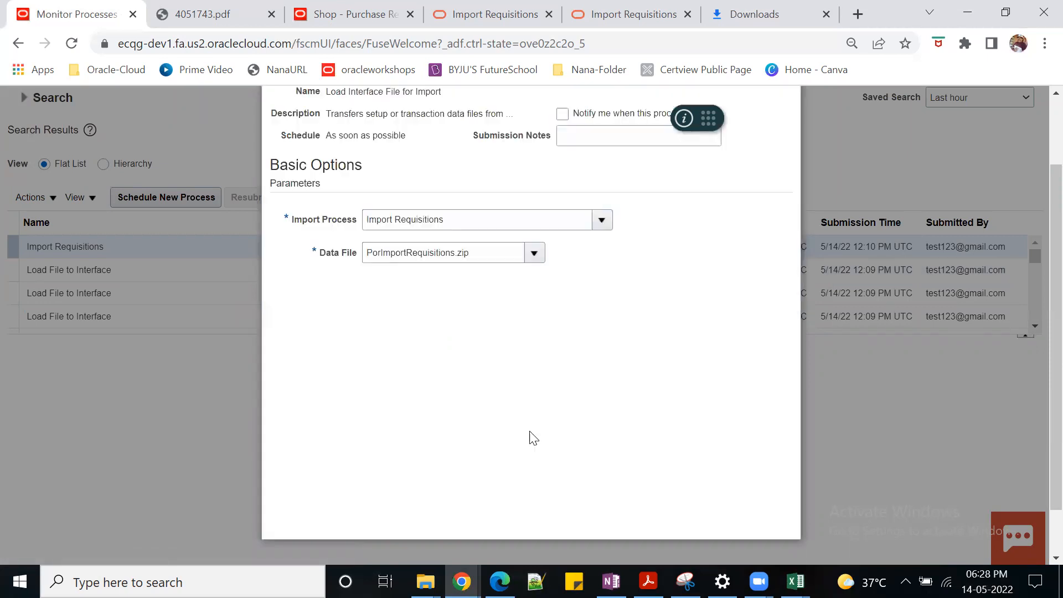
- Submit the Load Interface File for Import process and acknowledge the confirmation
{"action": "scroll", "coordinate": [609, 344], "scroll_direction": "up", "scroll_amount": 2}
{"action": "left_click", "coordinate": [702, 145]}
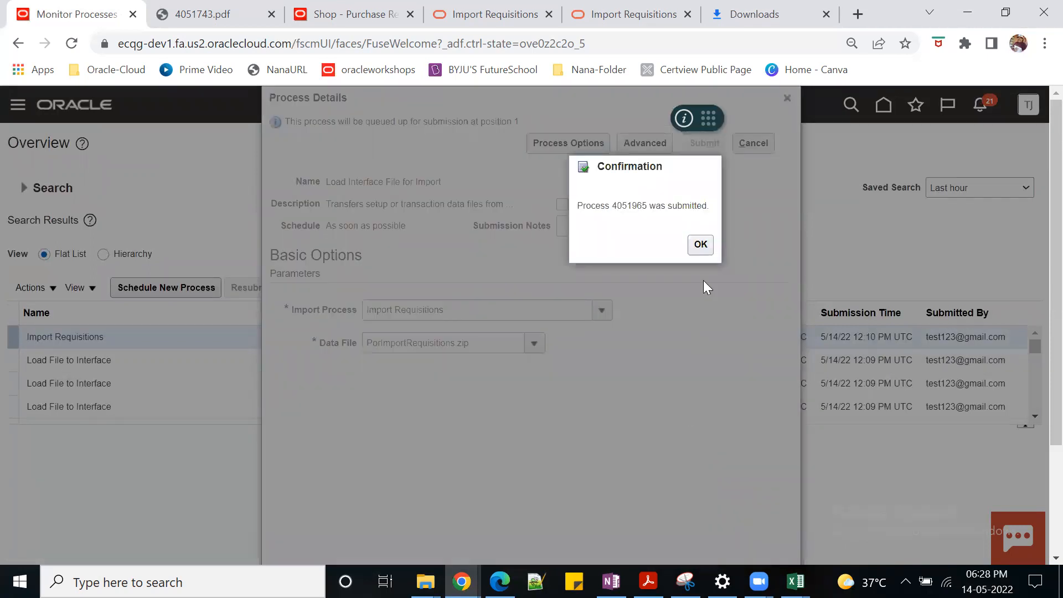
{"action": "left_click", "coordinate": [700, 244]}
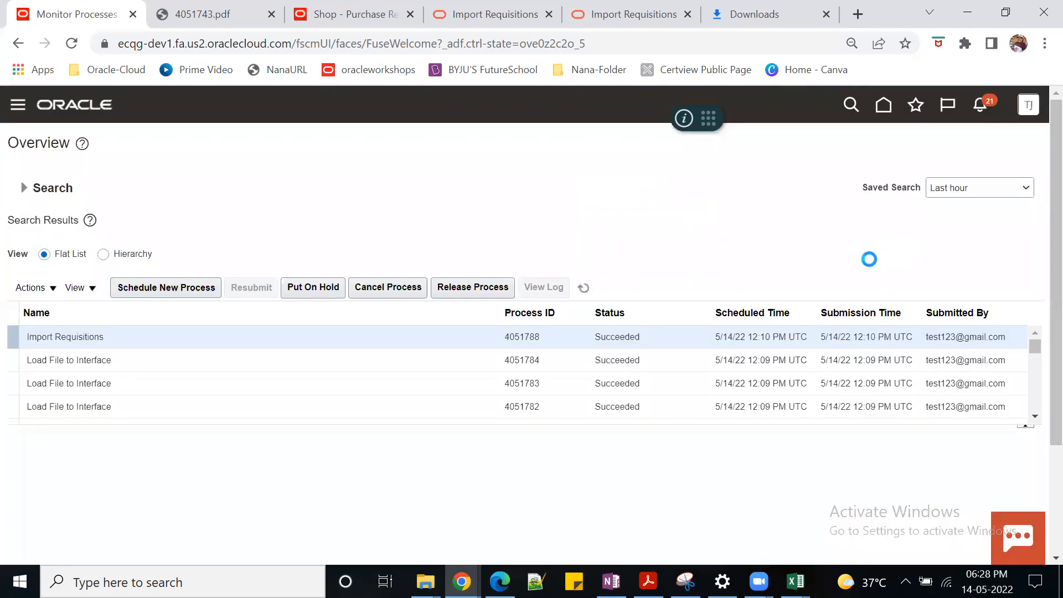
- Refresh the scheduled process list repeatedly to check the status of the submitted interface load
{"action": "left_click", "coordinate": [584, 288]}
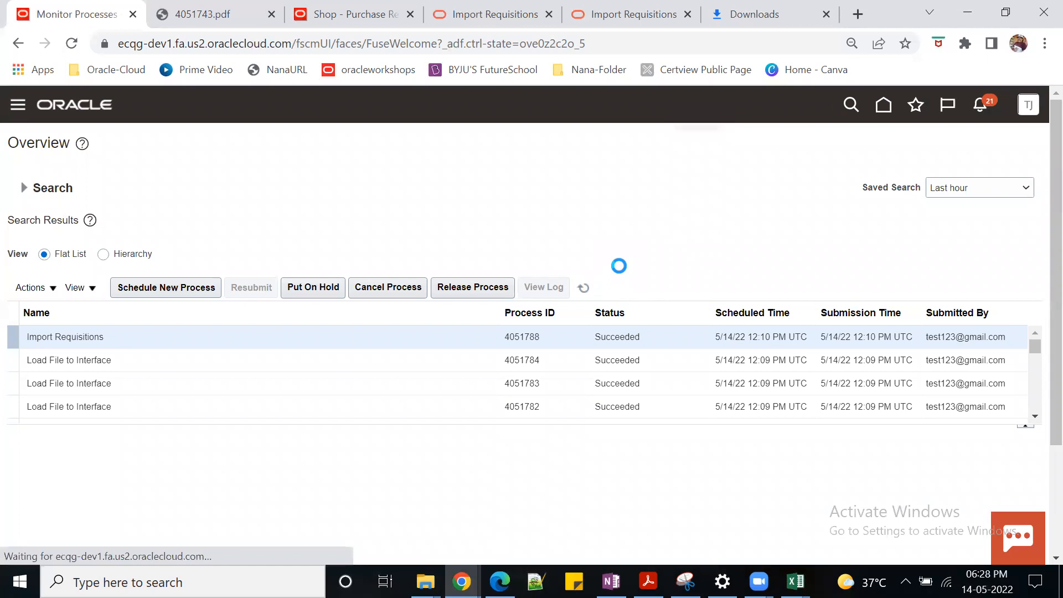
{"action": "left_click", "coordinate": [584, 288]}
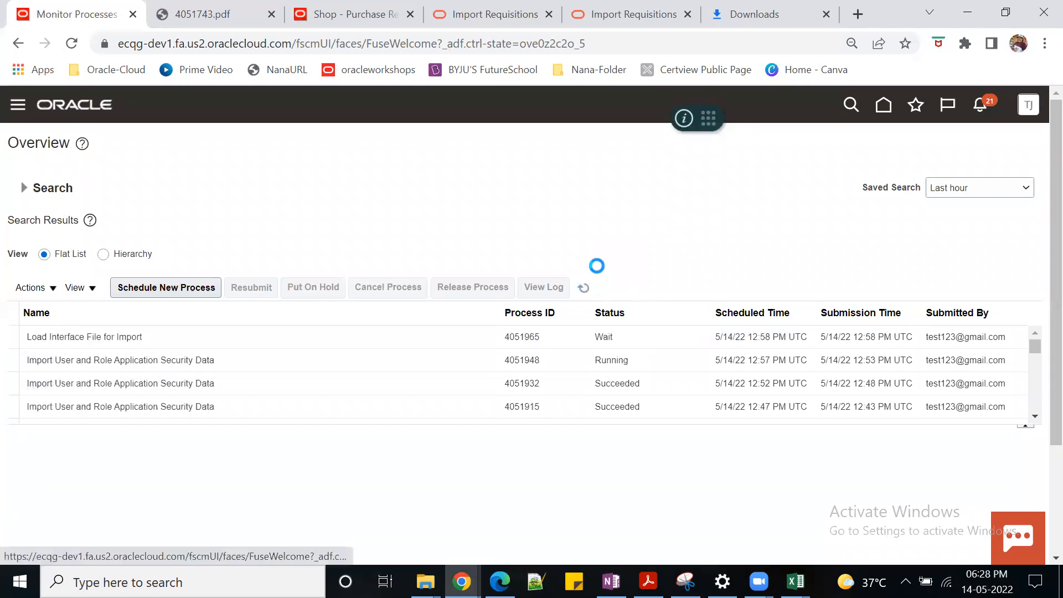
{"action": "left_click", "coordinate": [583, 287]}
{"action": "left_click", "coordinate": [586, 288]}
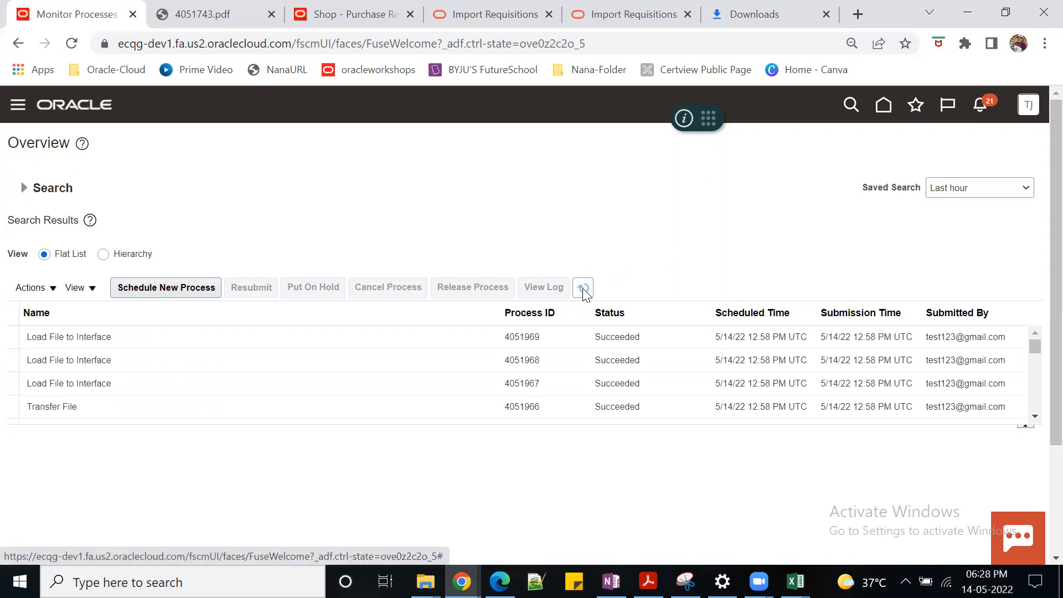
{"action": "left_click", "coordinate": [583, 288]}
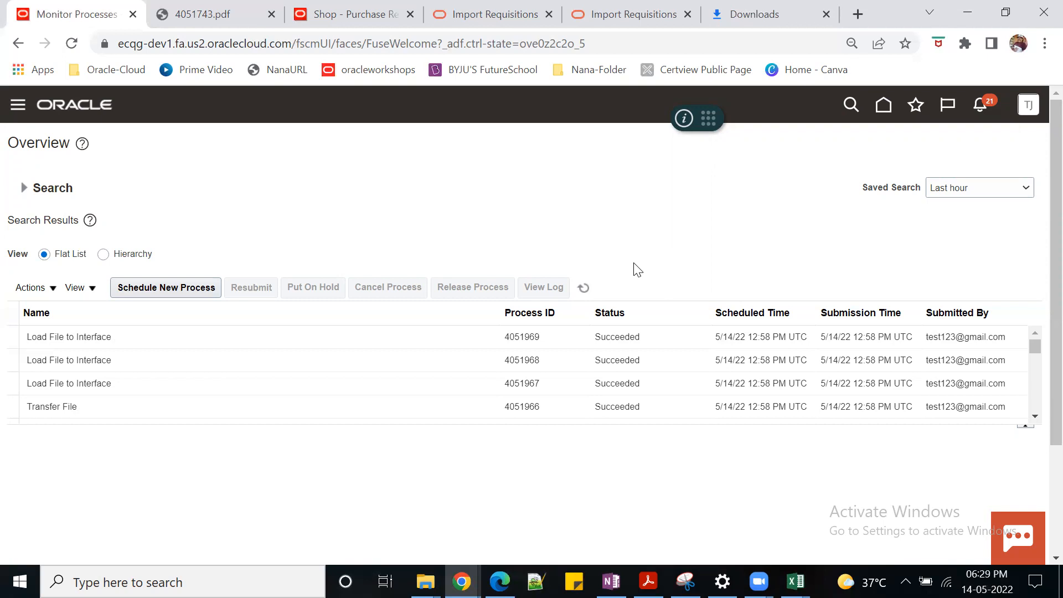
{"action": "left_click", "coordinate": [583, 288]}
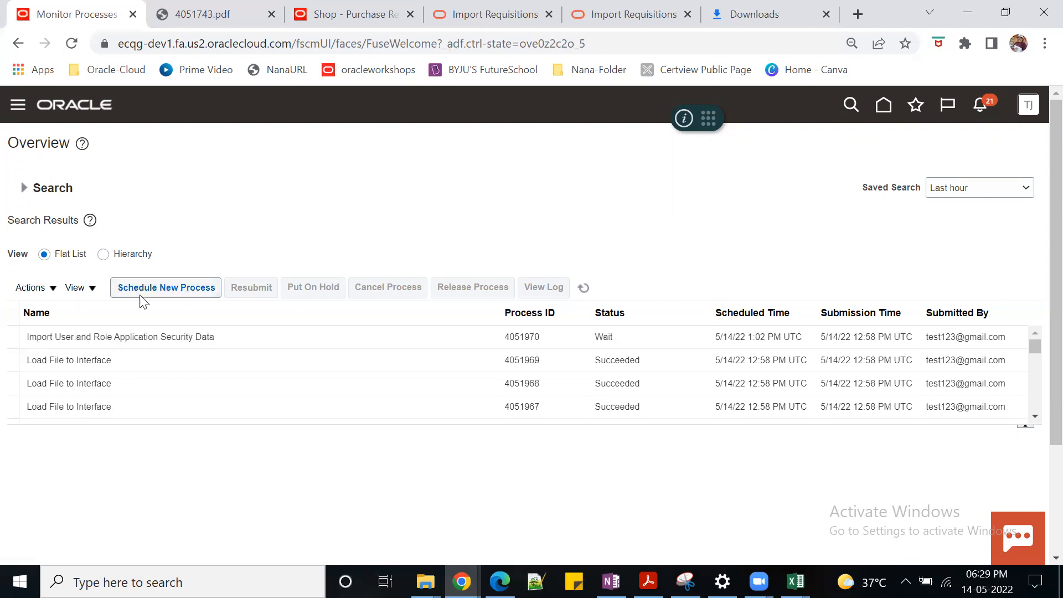
- Rerun the process search with the last-hour criteria and examine the transfer and load processes, selecting Load File to Interface 4051967
{"action": "left_click", "coordinate": [24, 188]}
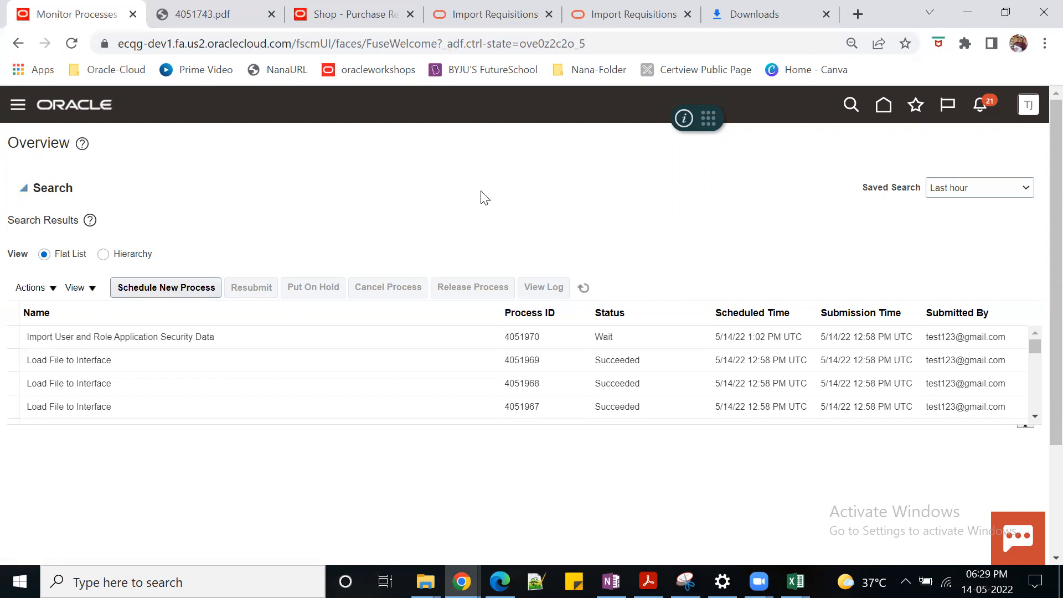
{"action": "left_click", "coordinate": [880, 302]}
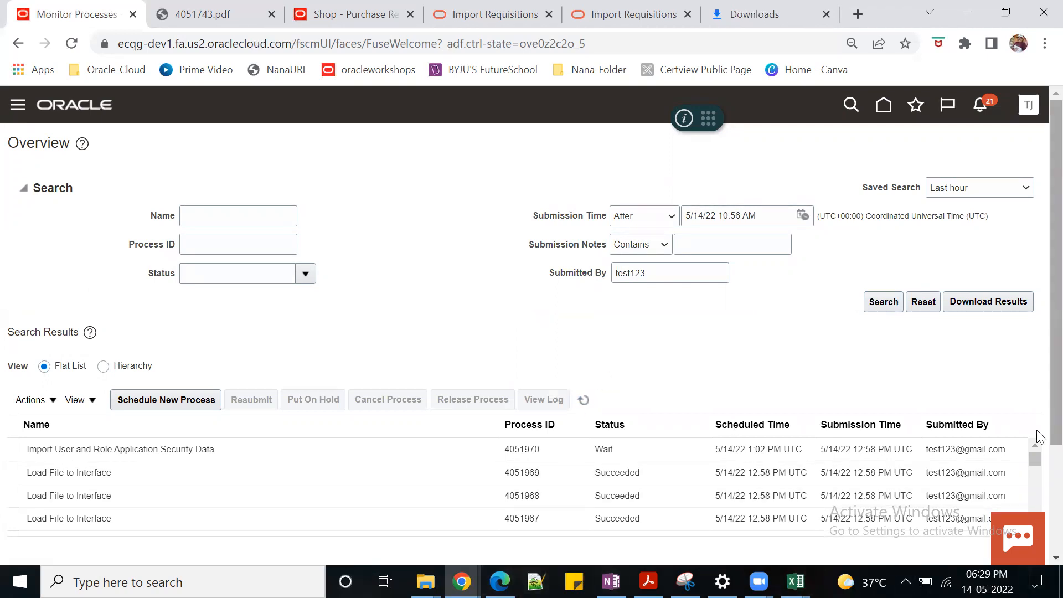
{"action": "scroll", "coordinate": [1037, 457], "scroll_direction": "down", "scroll_amount": 2}
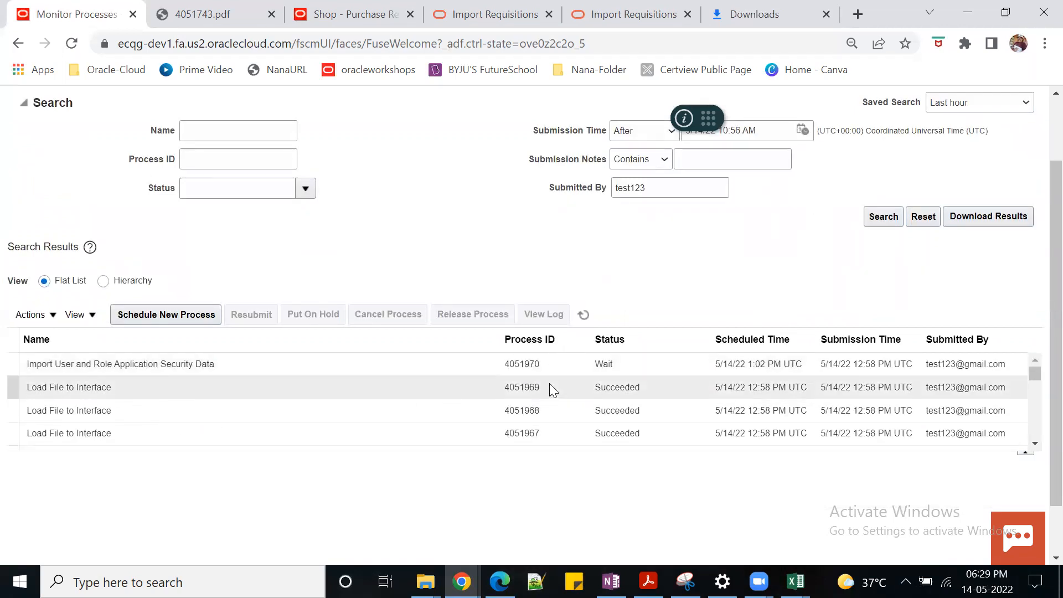
{"action": "left_click", "coordinate": [1035, 443]}
{"action": "left_click", "coordinate": [1035, 443]}
{"action": "left_click", "coordinate": [194, 381]}
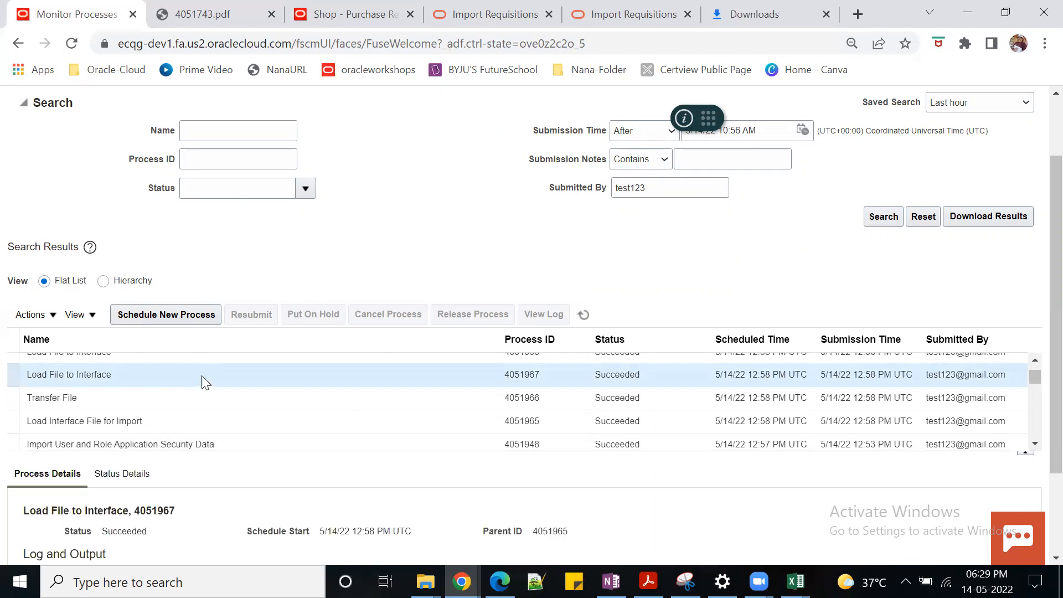
{"action": "left_click", "coordinate": [1035, 360]}
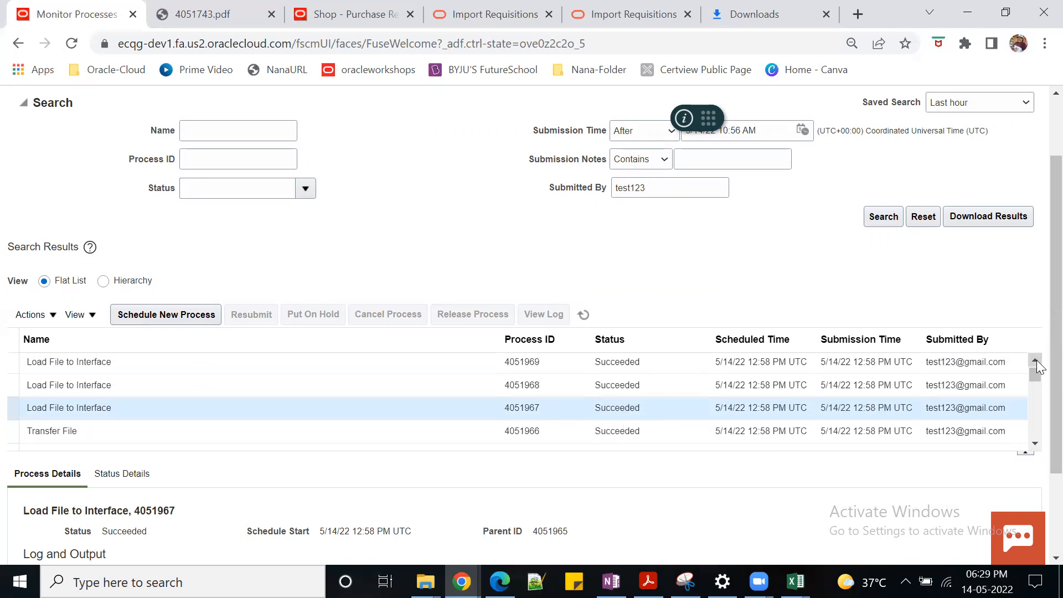
{"action": "left_click", "coordinate": [1035, 360]}
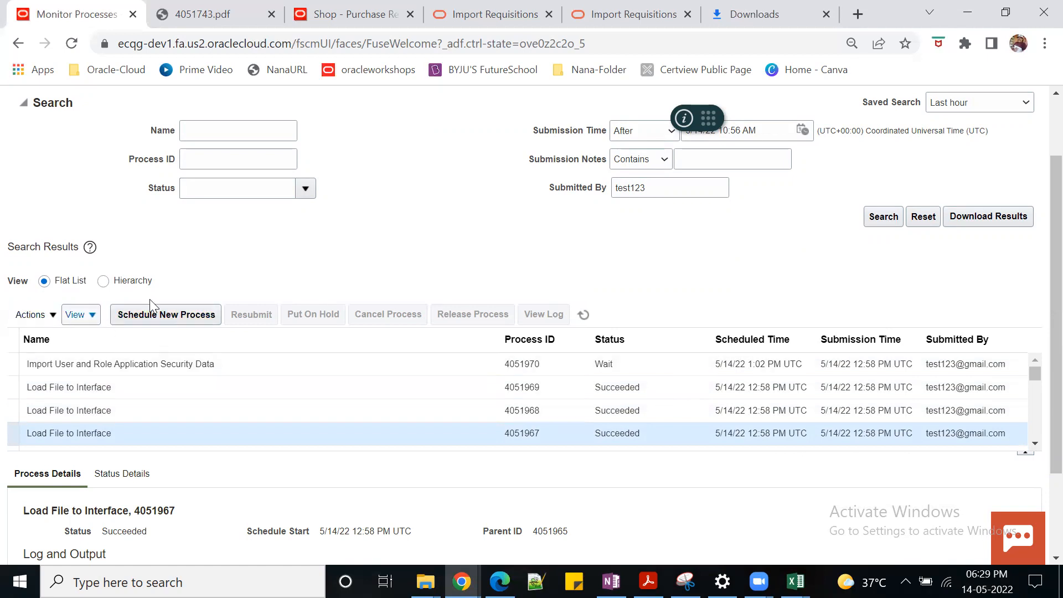
- Schedule a new process for the Import Requisitions job and open its process details
{"action": "left_click", "coordinate": [159, 315]}
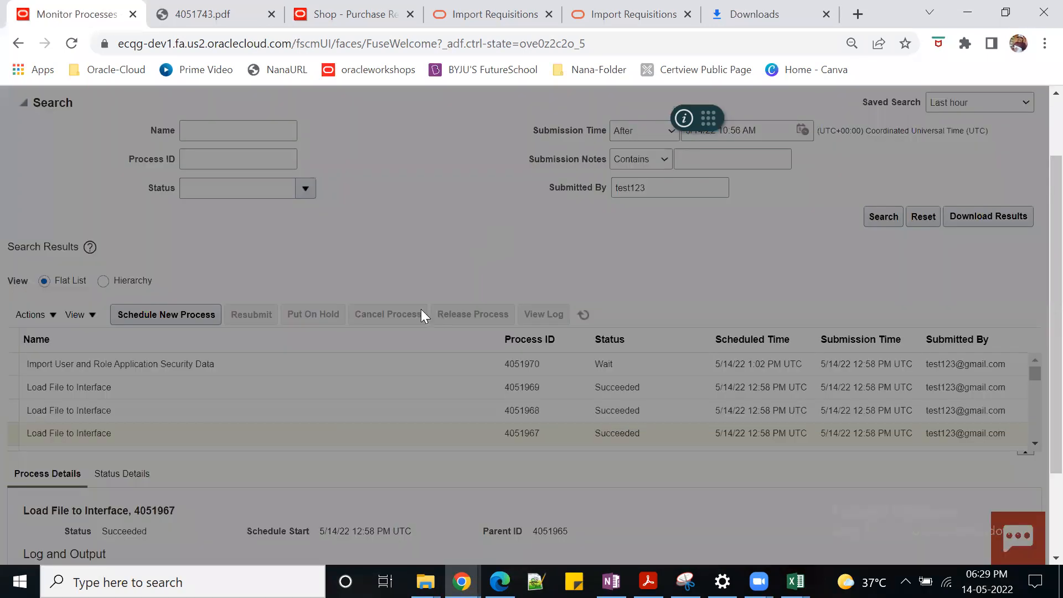
{"action": "left_click_drag", "start_coordinate": [474, 295], "coordinate": [310, 296]}
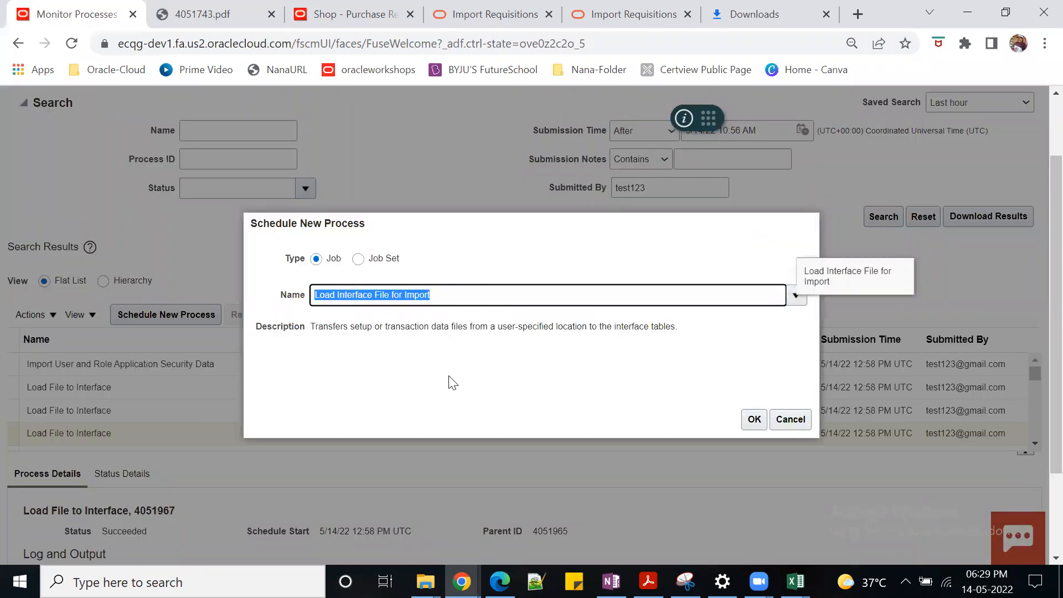
{"action": "type", "text": "Import "}
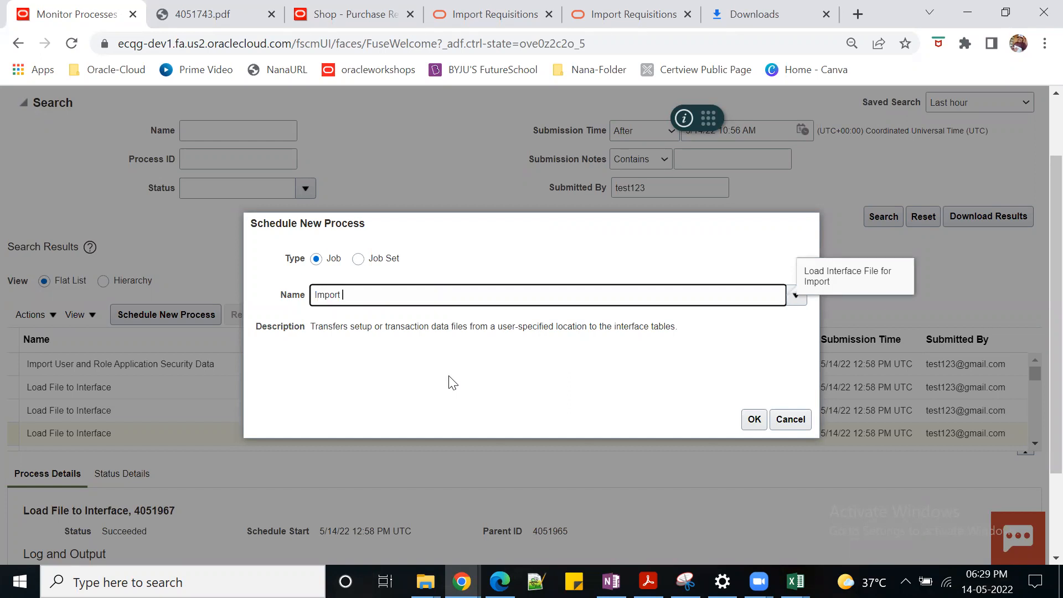
{"action": "type", "text": "Req"}
{"action": "key", "text": "Return"}
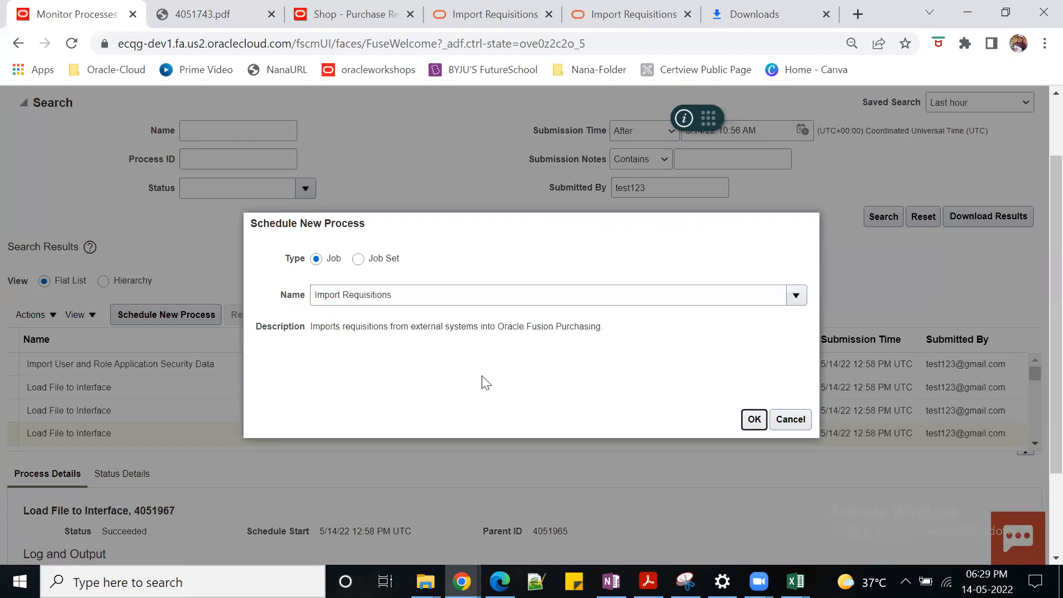
{"action": "left_click", "coordinate": [748, 421]}
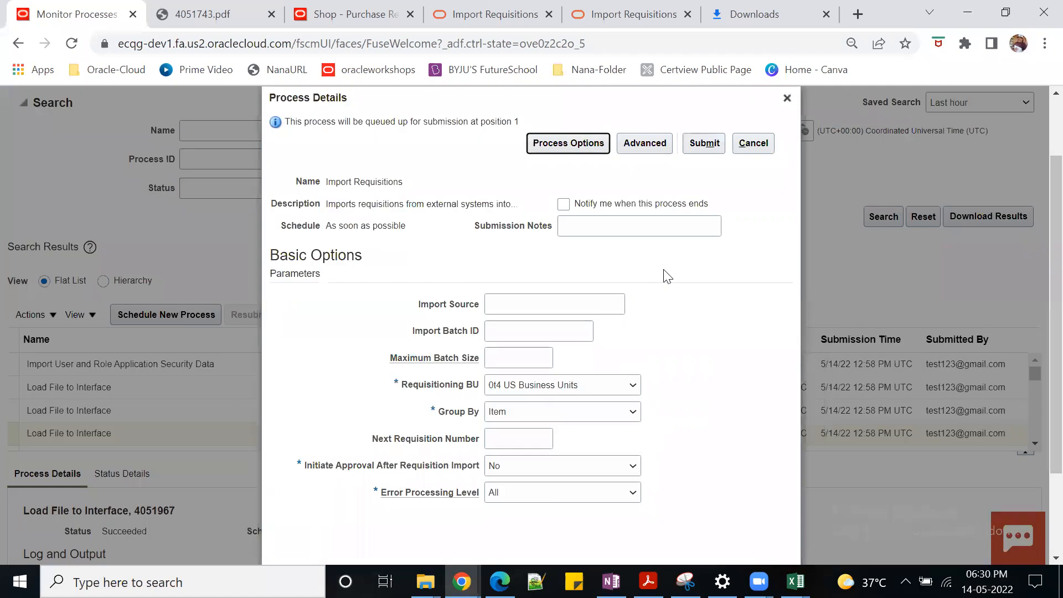
- Examine the choices offered for the Requisitioning BU and Group By parameters
{"action": "left_click_drag", "start_coordinate": [477, 391], "coordinate": [402, 395]}
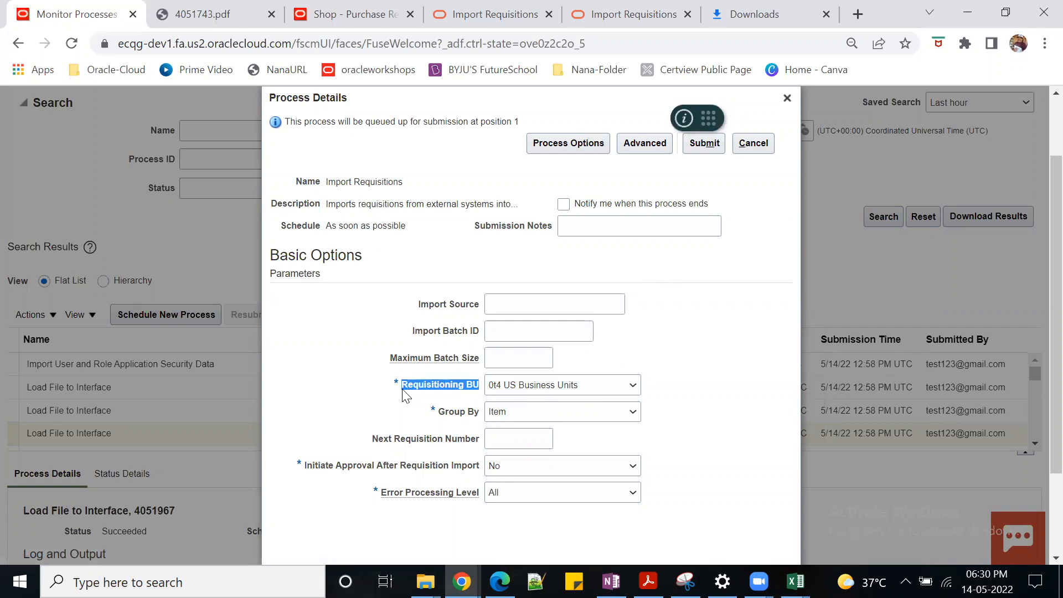
{"action": "left_click", "coordinate": [637, 386]}
{"action": "left_click", "coordinate": [710, 378]}
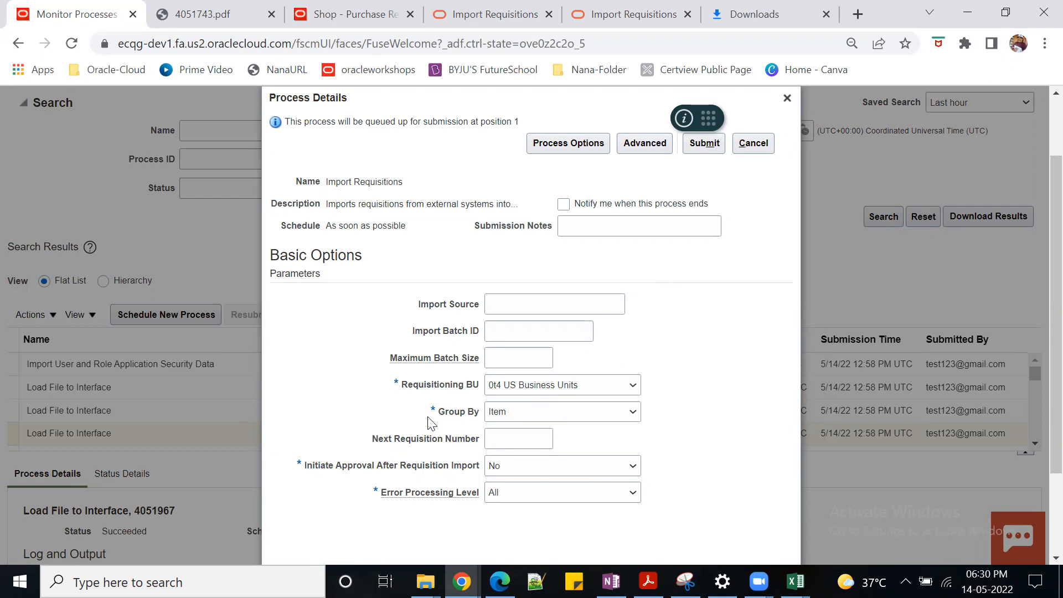
{"action": "left_click_drag", "start_coordinate": [441, 416], "coordinate": [473, 415]}
{"action": "left_click", "coordinate": [634, 420]}
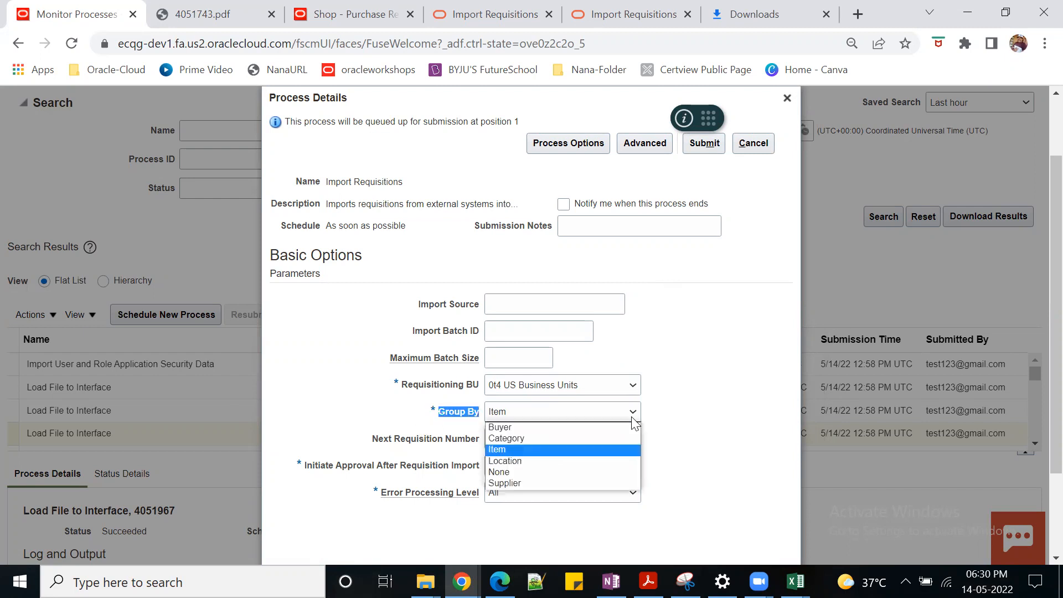
{"action": "left_click", "coordinate": [703, 423]}
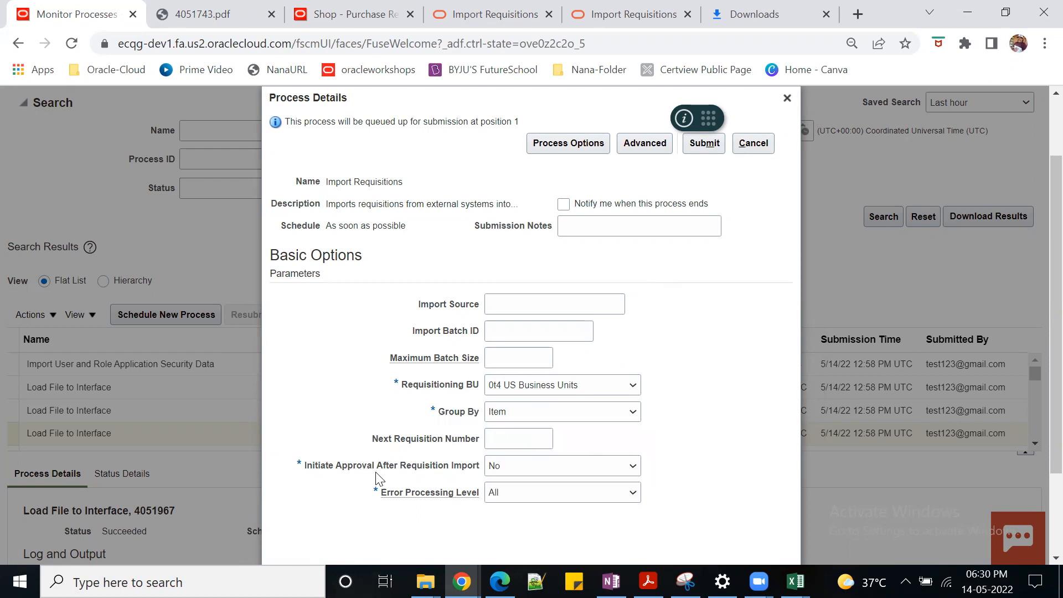
- Set Initiate Approval After Requisition Import to Yes
{"action": "left_click_drag", "start_coordinate": [480, 469], "coordinate": [306, 472]}
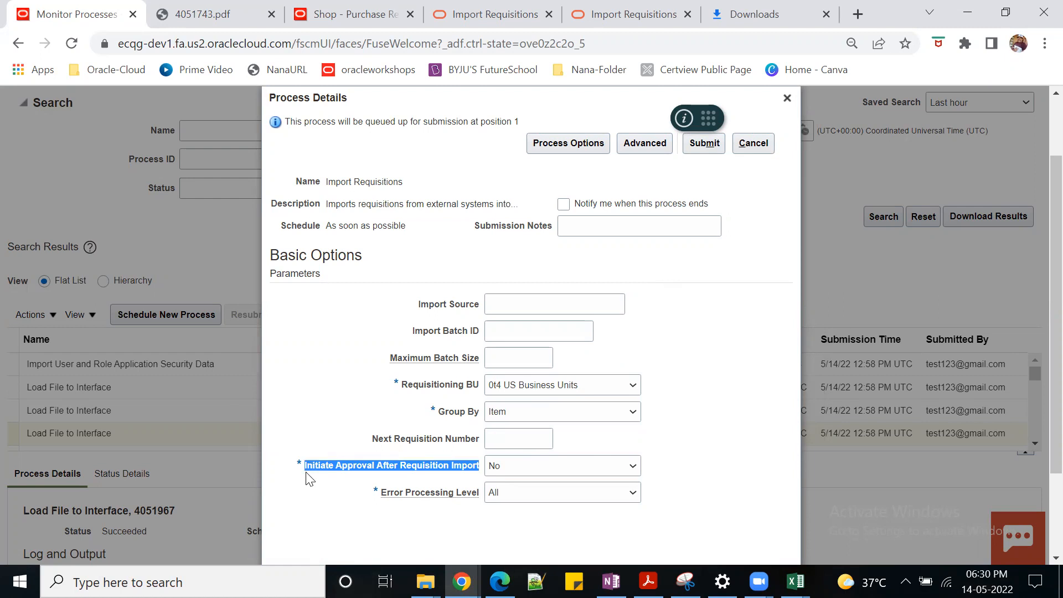
{"action": "left_click", "coordinate": [637, 467]}
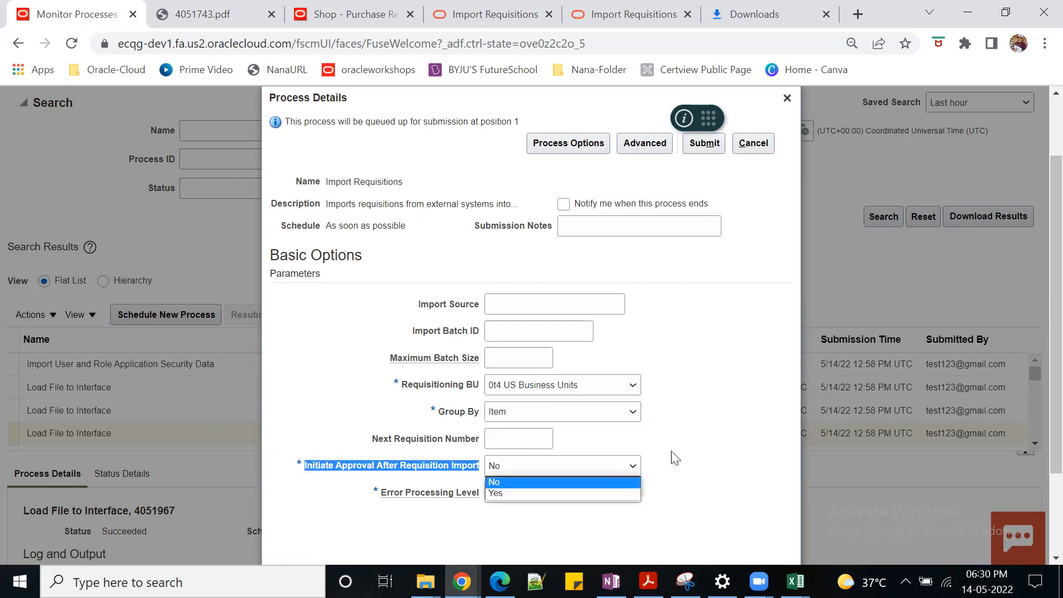
{"action": "left_click", "coordinate": [707, 448]}
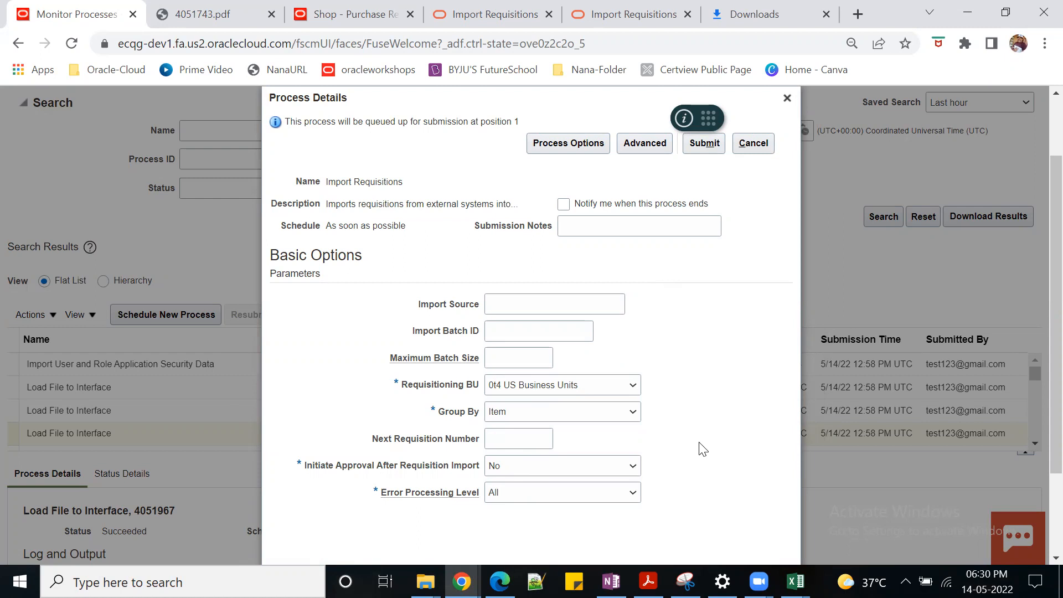
{"action": "left_click", "coordinate": [637, 470]}
{"action": "left_click", "coordinate": [587, 496]}
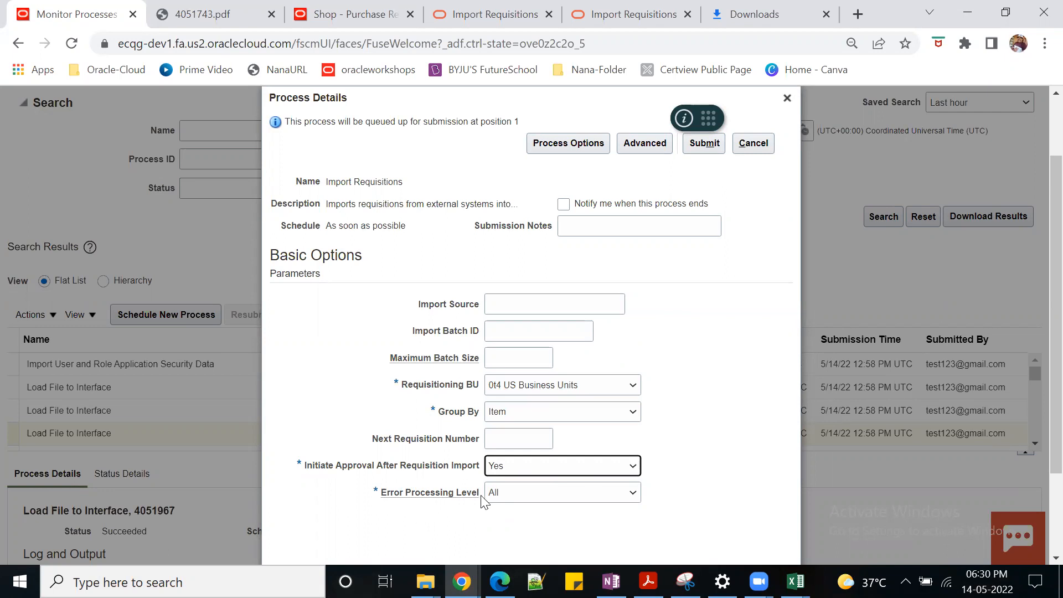
- Check the Error Processing Level options, then submit the Import Requisitions process and acknowledge the confirmation
{"action": "left_click_drag", "start_coordinate": [480, 502], "coordinate": [404, 501]}
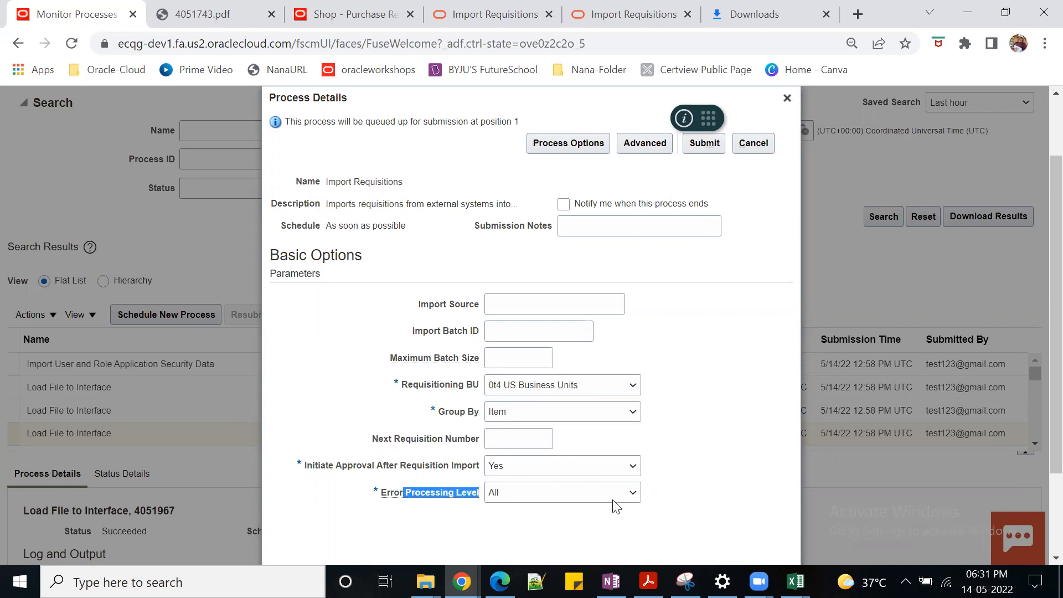
{"action": "left_click", "coordinate": [631, 494]}
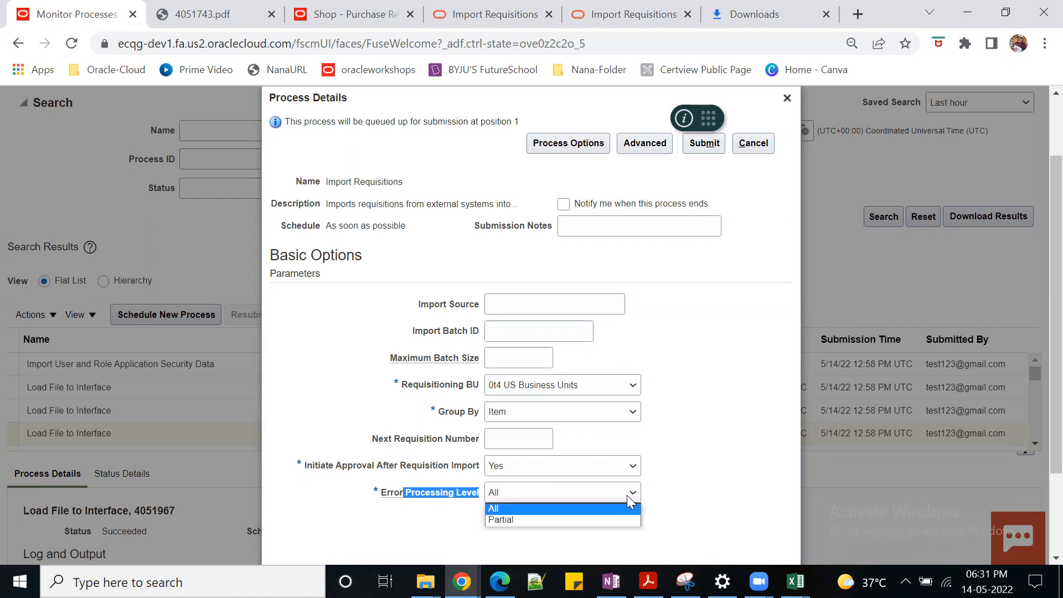
{"action": "left_click", "coordinate": [718, 491]}
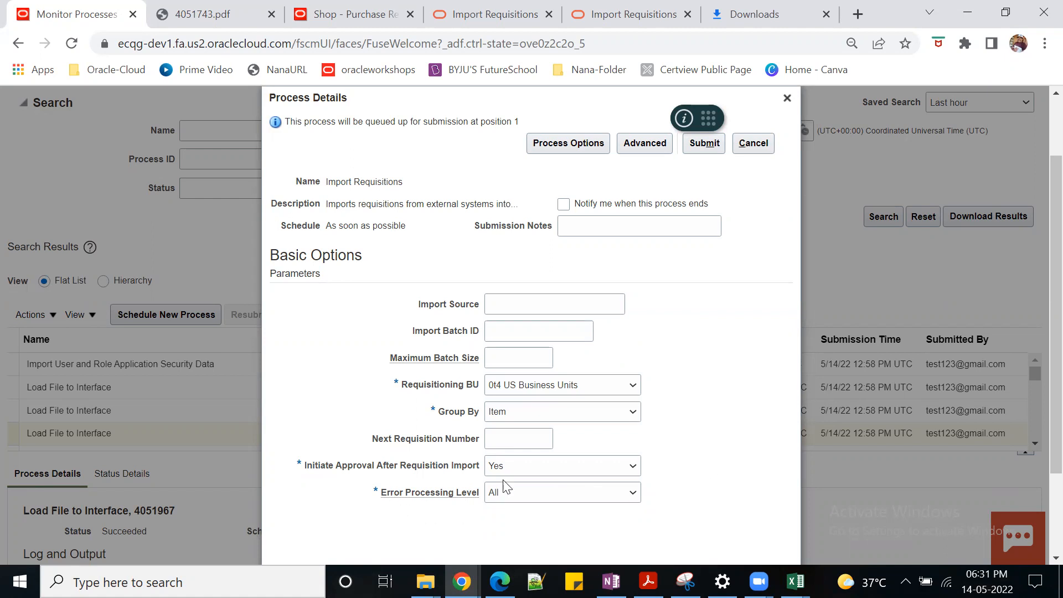
{"action": "scroll", "coordinate": [715, 316], "scroll_direction": "up", "scroll_amount": 2}
{"action": "left_click", "coordinate": [712, 233]}
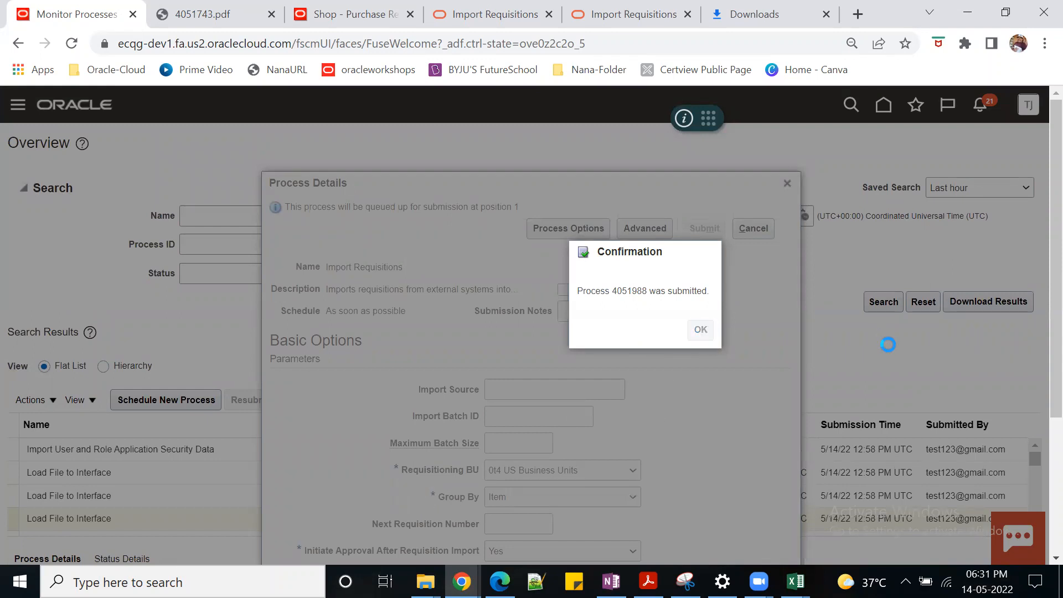
{"action": "left_click", "coordinate": [701, 329]}
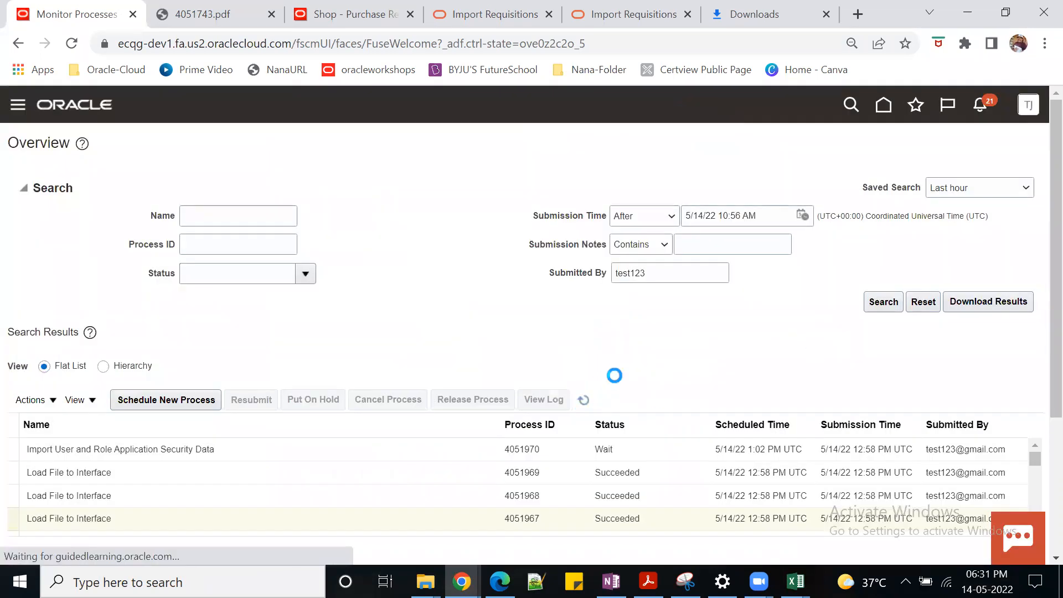
- Refresh the scheduled process list repeatedly to check the status of the submitted Import Requisitions process
{"action": "left_click", "coordinate": [583, 400]}
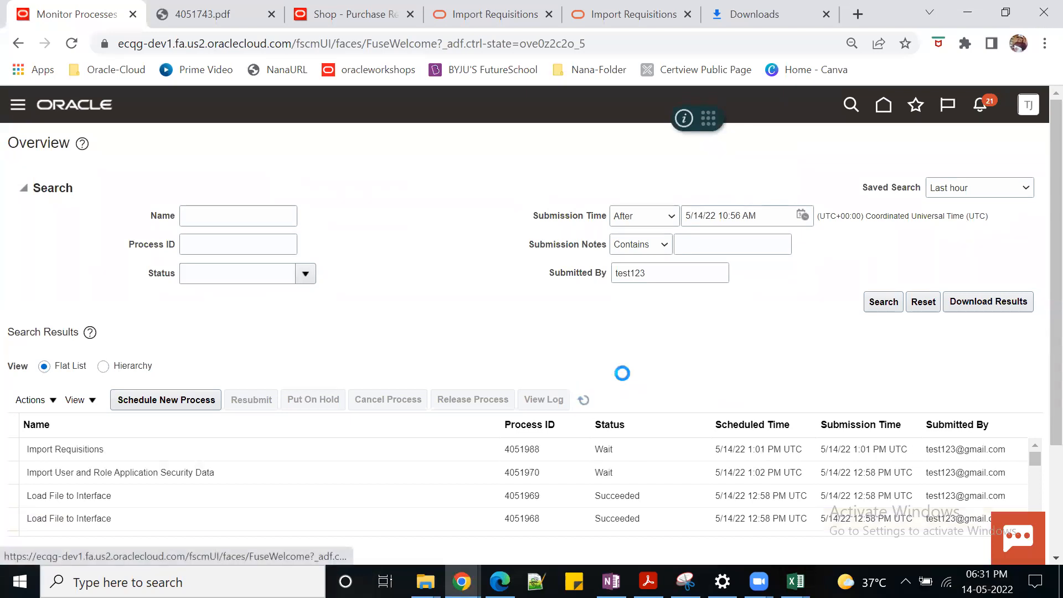
{"action": "left_click", "coordinate": [225, 449]}
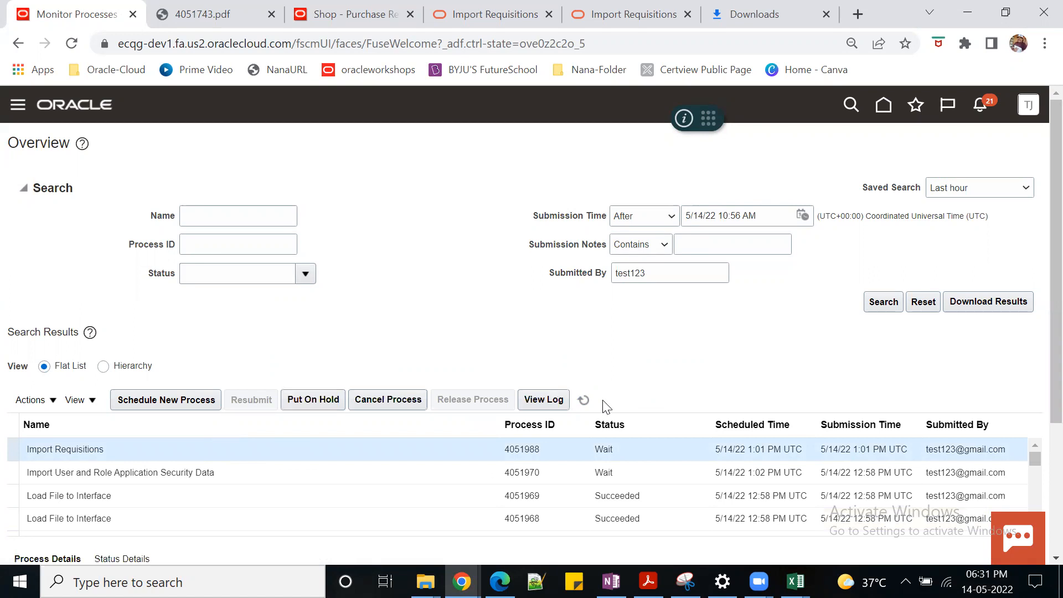
{"action": "left_click", "coordinate": [583, 400]}
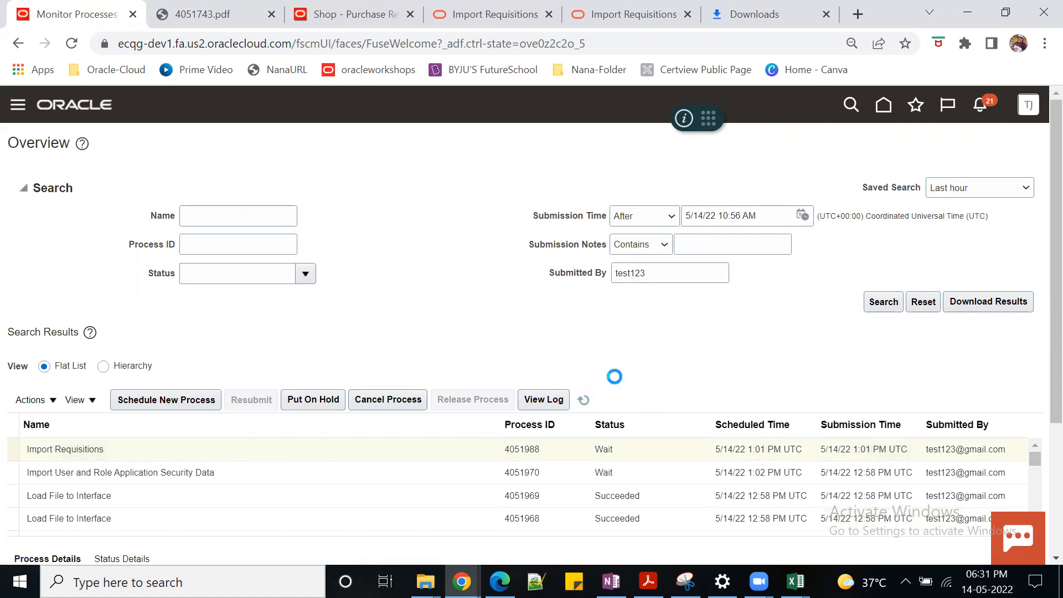
{"action": "left_click", "coordinate": [585, 400]}
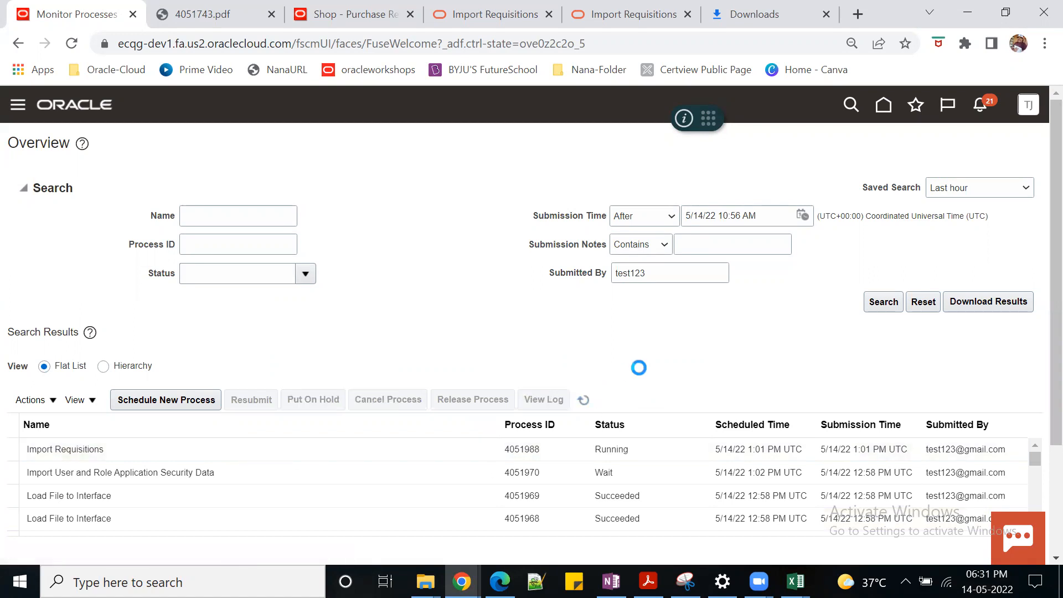
{"action": "left_click", "coordinate": [585, 401]}
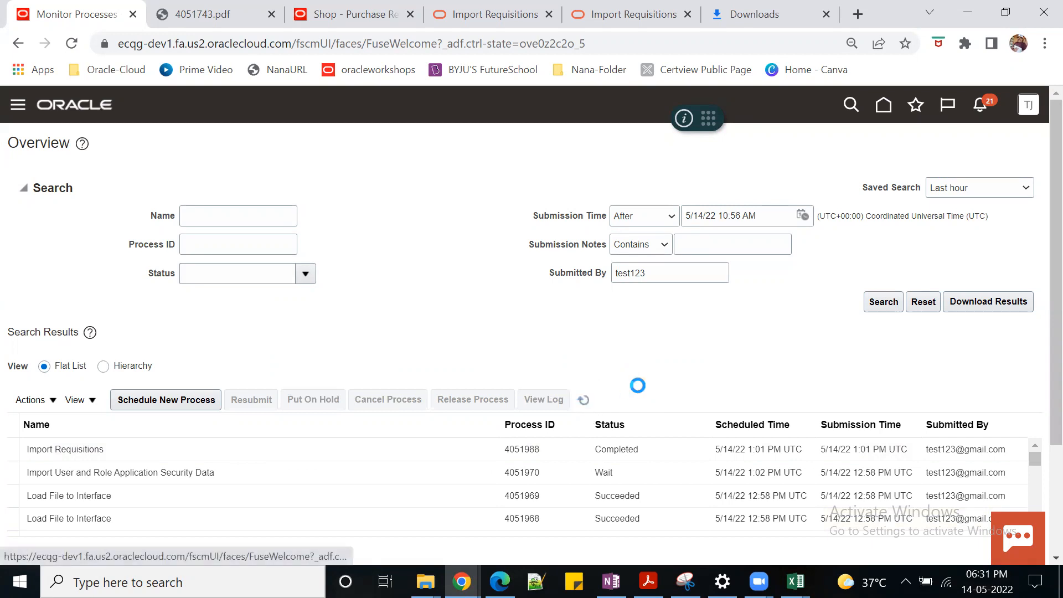
{"action": "left_click", "coordinate": [585, 400]}
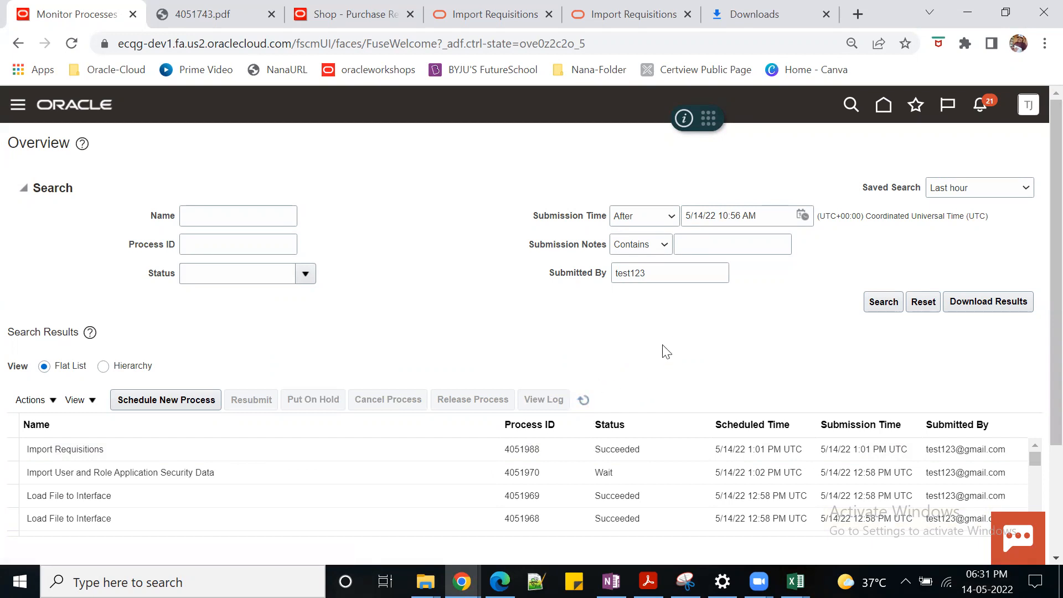
- Select the Import Requisitions process and open the attachments list in its log and output details
{"action": "left_click", "coordinate": [195, 447]}
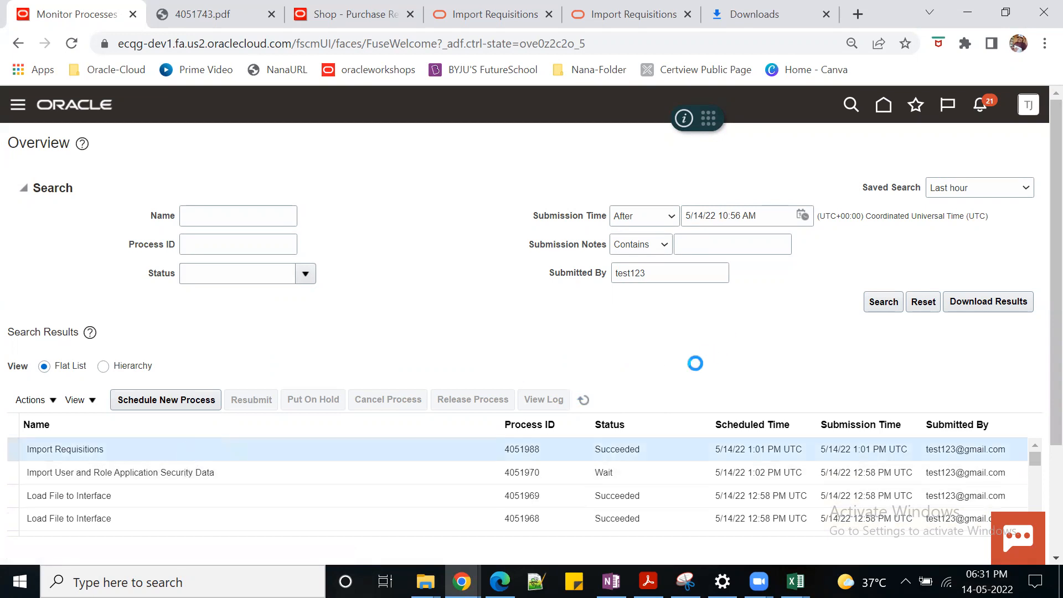
{"action": "scroll", "coordinate": [664, 388], "scroll_direction": "down", "scroll_amount": 4}
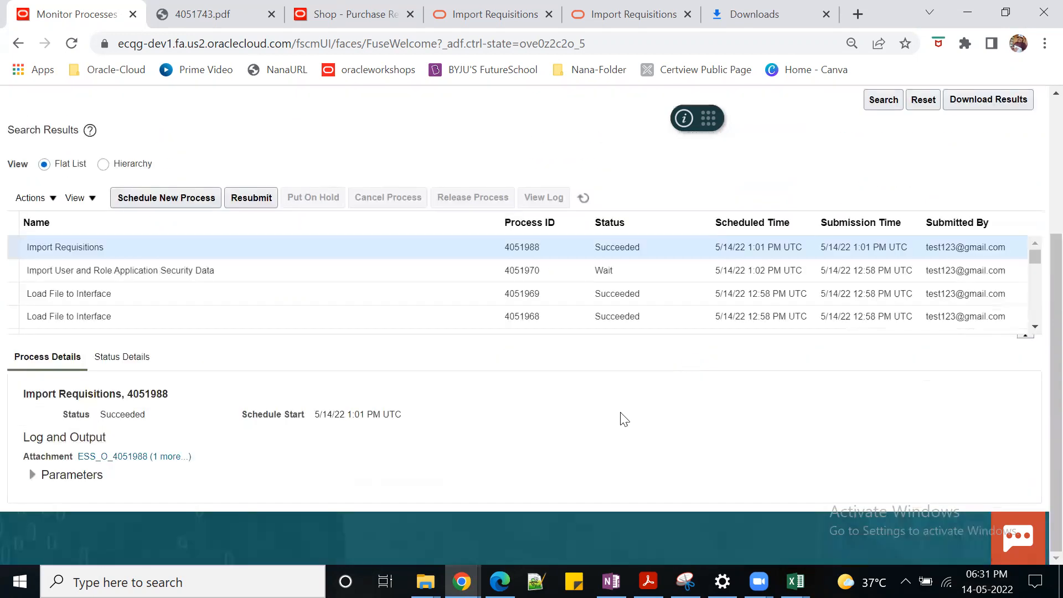
{"action": "left_click", "coordinate": [164, 460]}
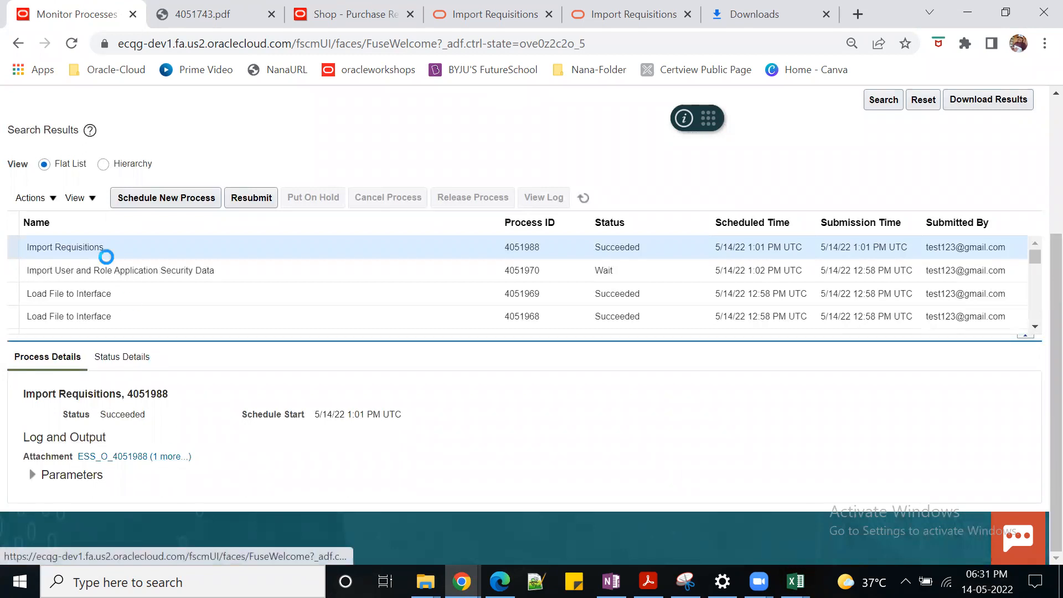
{"action": "left_click", "coordinate": [160, 255]}
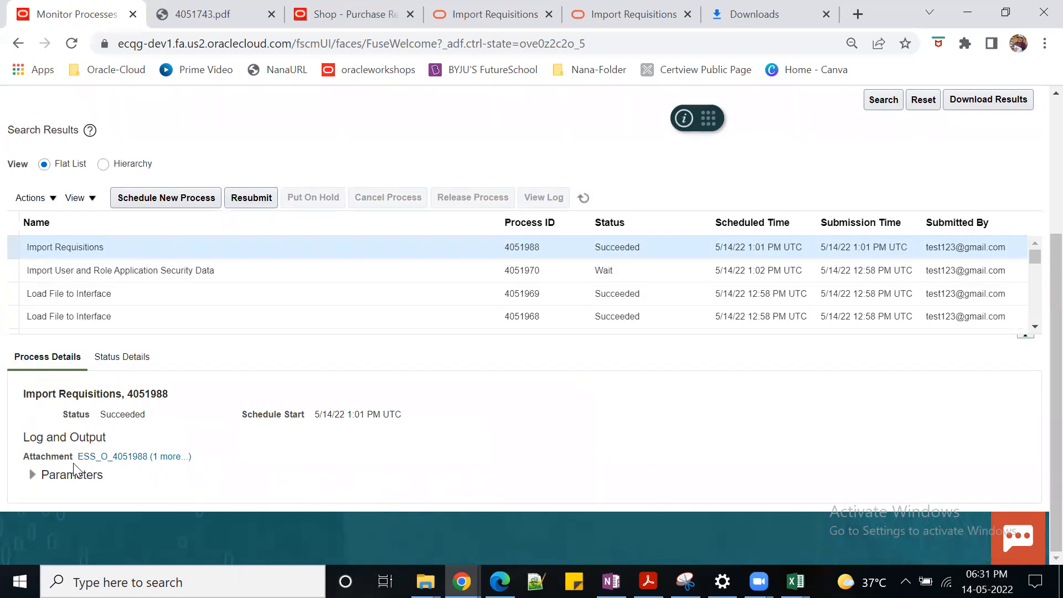
{"action": "left_click", "coordinate": [165, 457]}
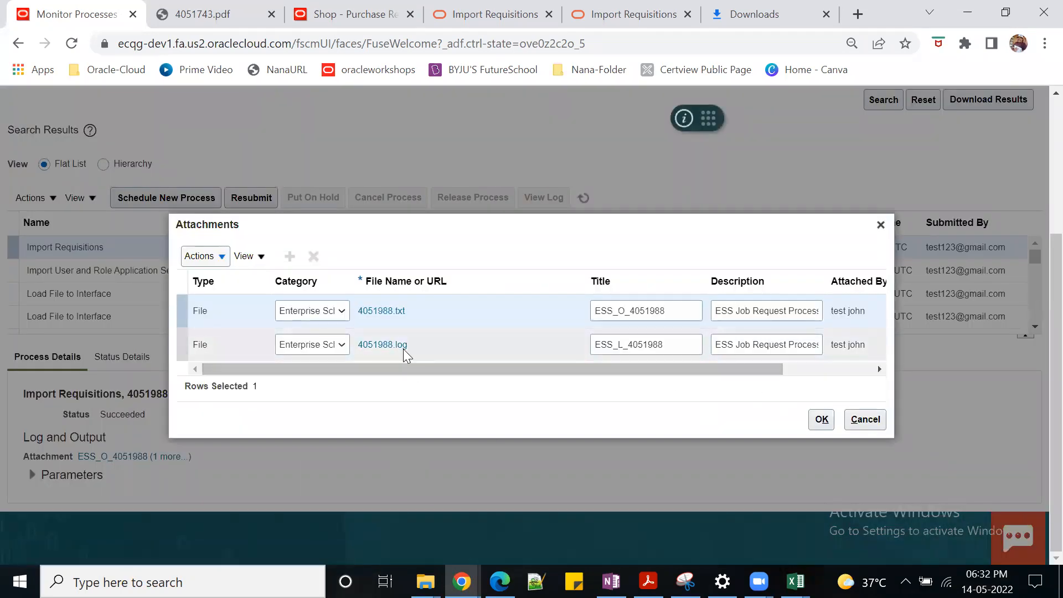
- Copy the created requisition numbers from the output file 4051988.txt and close the file
{"action": "left_click", "coordinate": [388, 311]}
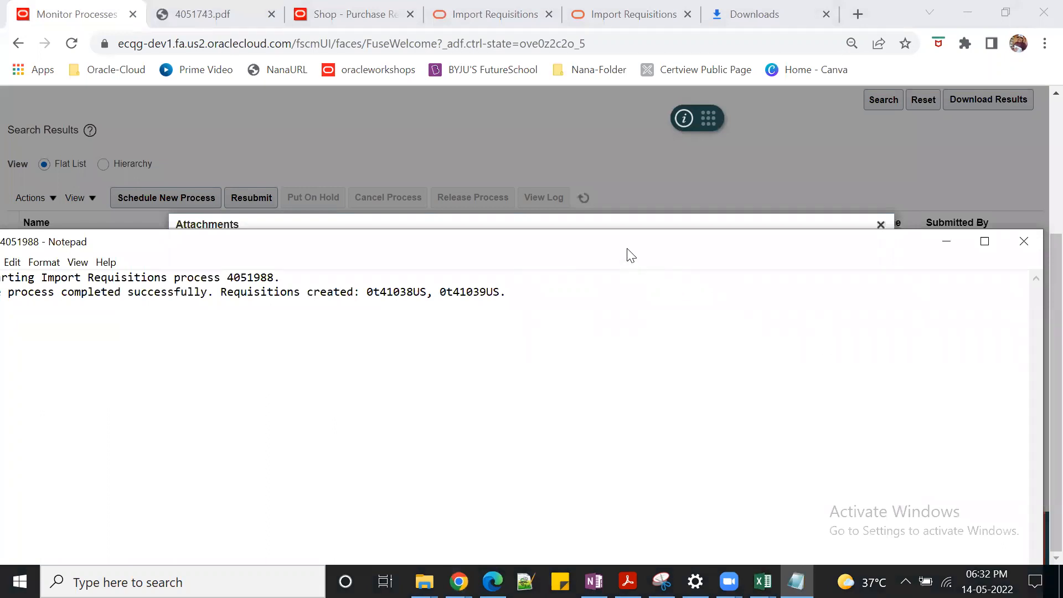
{"action": "left_click_drag", "start_coordinate": [631, 252], "coordinate": [659, 165]}
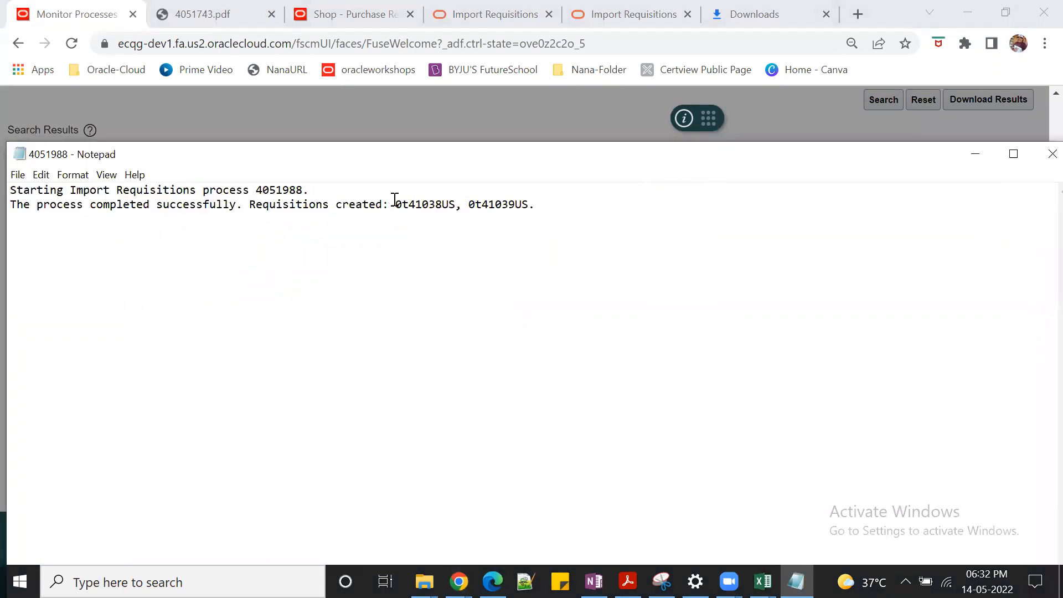
{"action": "left_click_drag", "start_coordinate": [396, 204], "coordinate": [513, 216]}
{"action": "key", "text": "ctrl+c"}
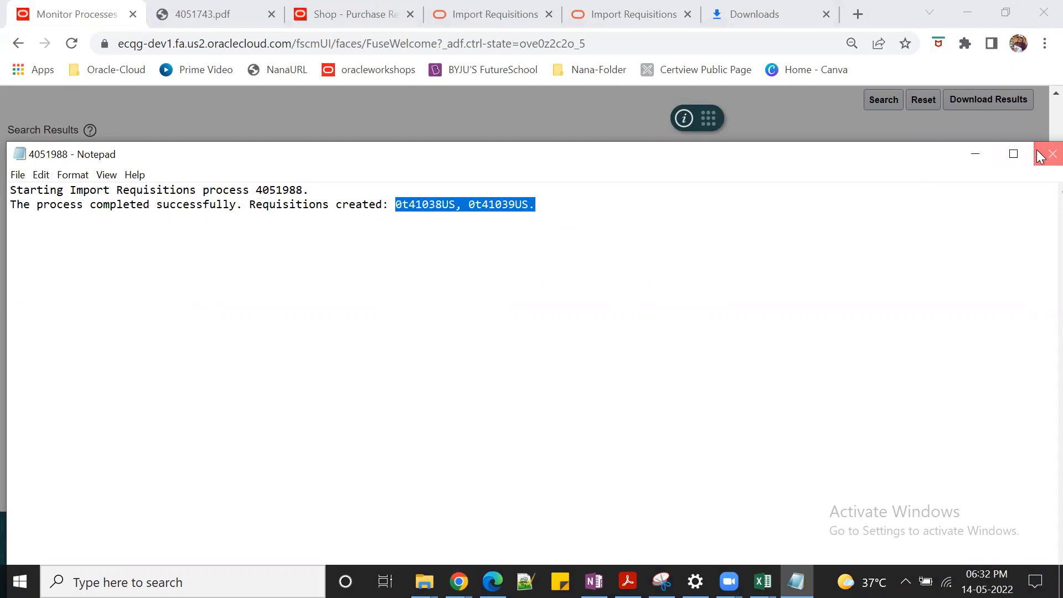
{"action": "left_click", "coordinate": [1053, 153]}
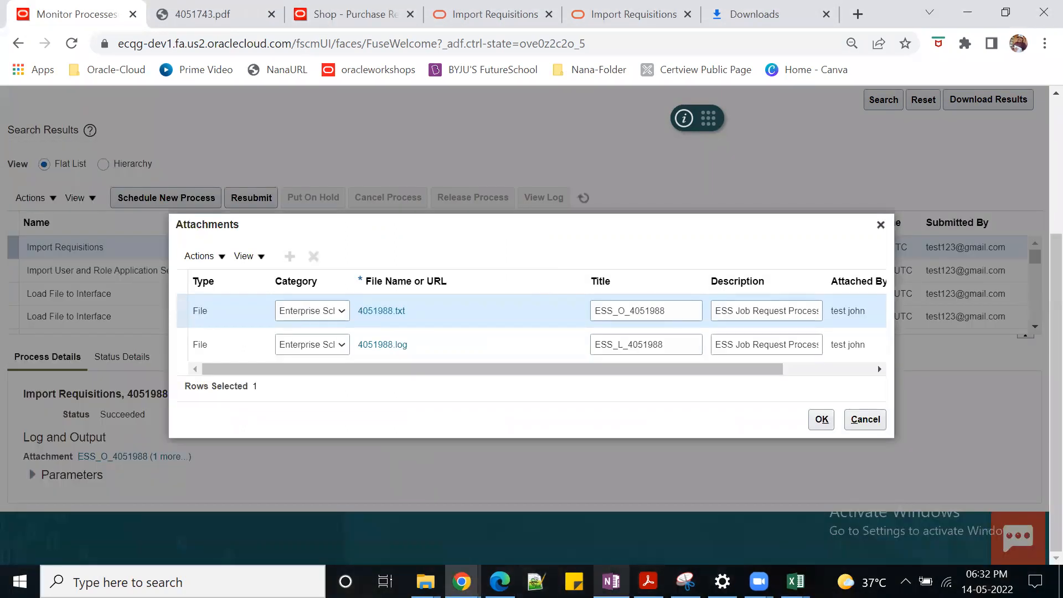
- Switch to OneNote and paste the copied requisition numbers below the exceptions report on the Import Requisitions page
{"action": "left_click", "coordinate": [611, 582]}
{"action": "scroll", "coordinate": [360, 422], "scroll_direction": "down", "scroll_amount": 2}
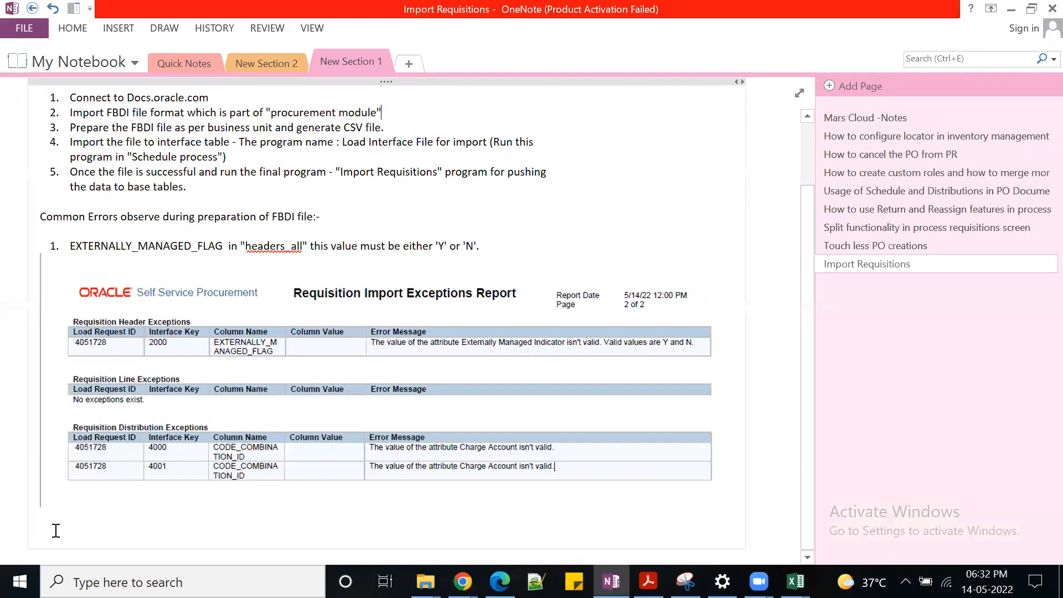
{"action": "key", "text": "ctrl+v"}
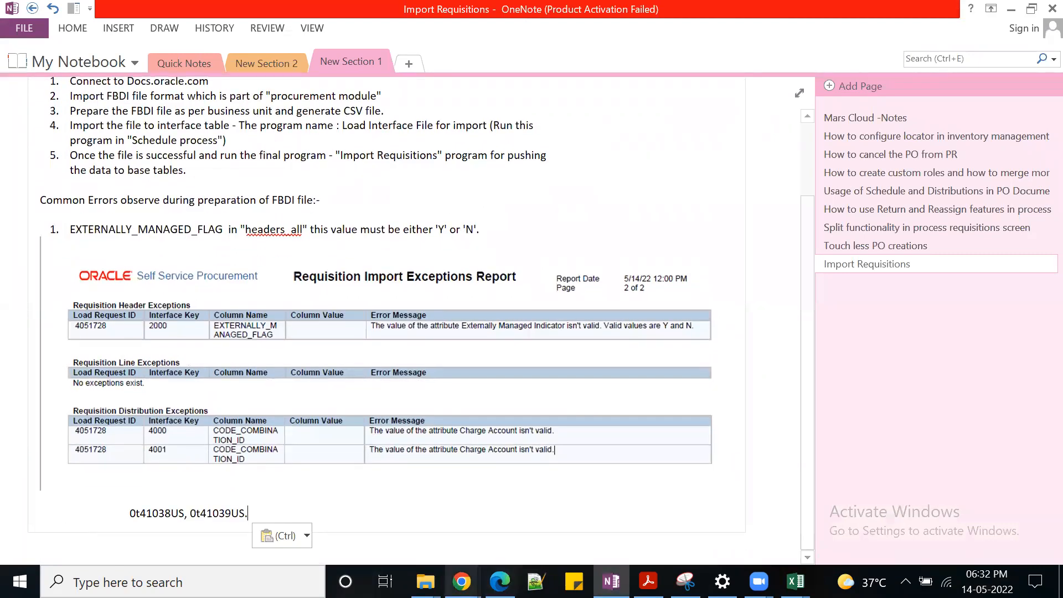
- Switch back to Chrome and cancel the attachments list of the Import Requisitions process
{"action": "mouse_move", "coordinate": [462, 582]}
{"action": "left_click", "coordinate": [377, 502]}
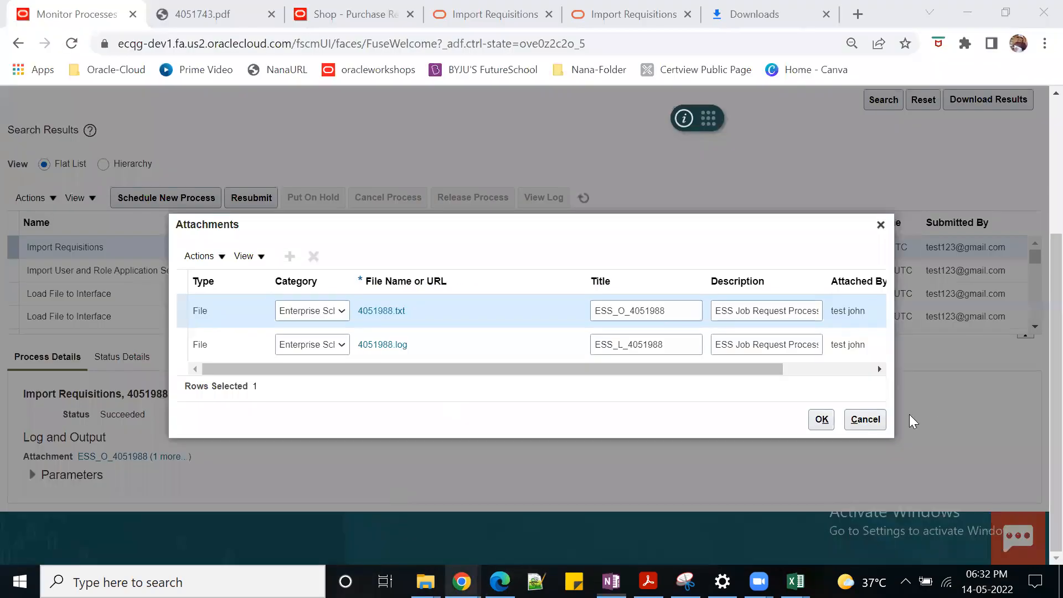
{"action": "left_click", "coordinate": [872, 421]}
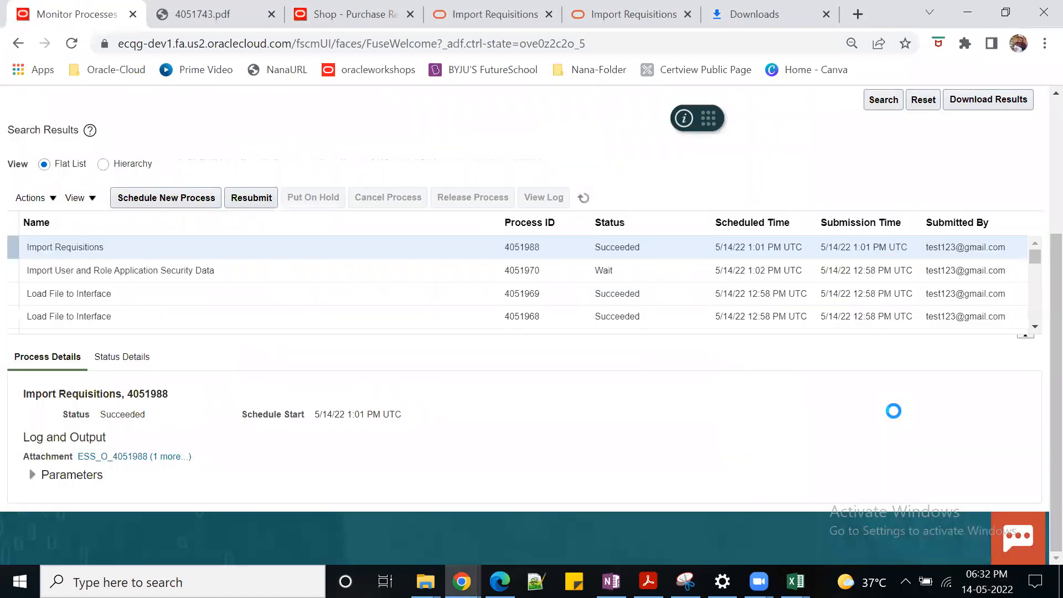
- Return to the home page, open Purchase Requisitions under Procurement, and go to Manage Requisitions
{"action": "scroll", "coordinate": [893, 411], "scroll_direction": "up", "scroll_amount": 4}
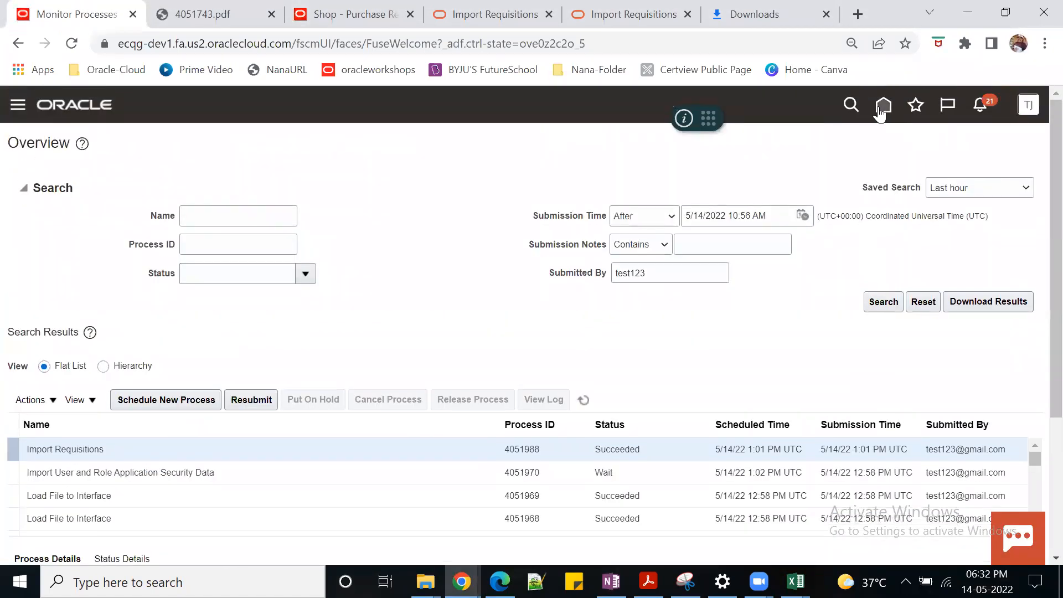
{"action": "left_click", "coordinate": [882, 109]}
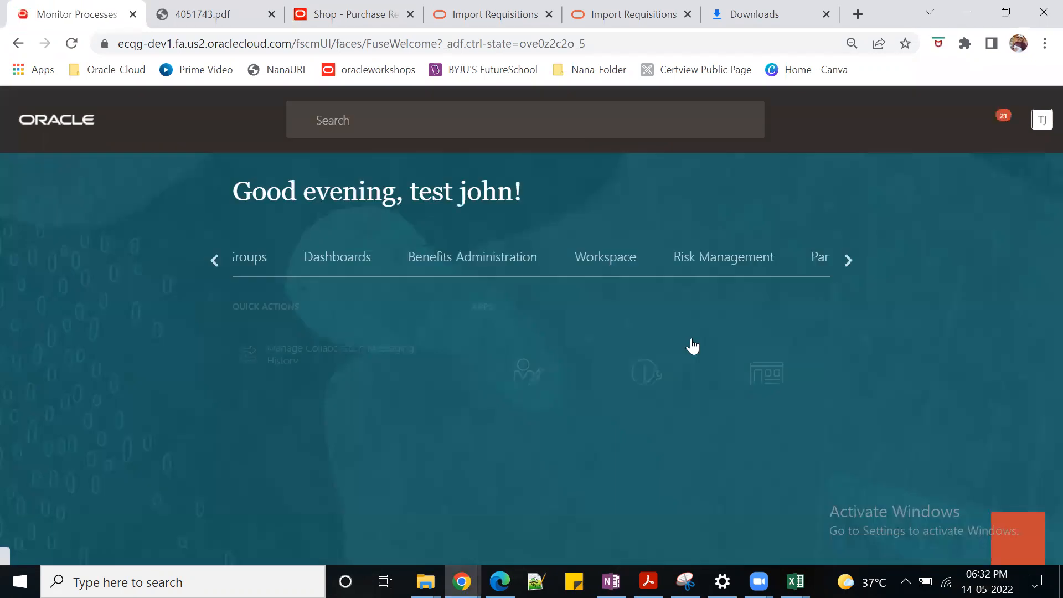
{"action": "left_click", "coordinate": [1017, 149]}
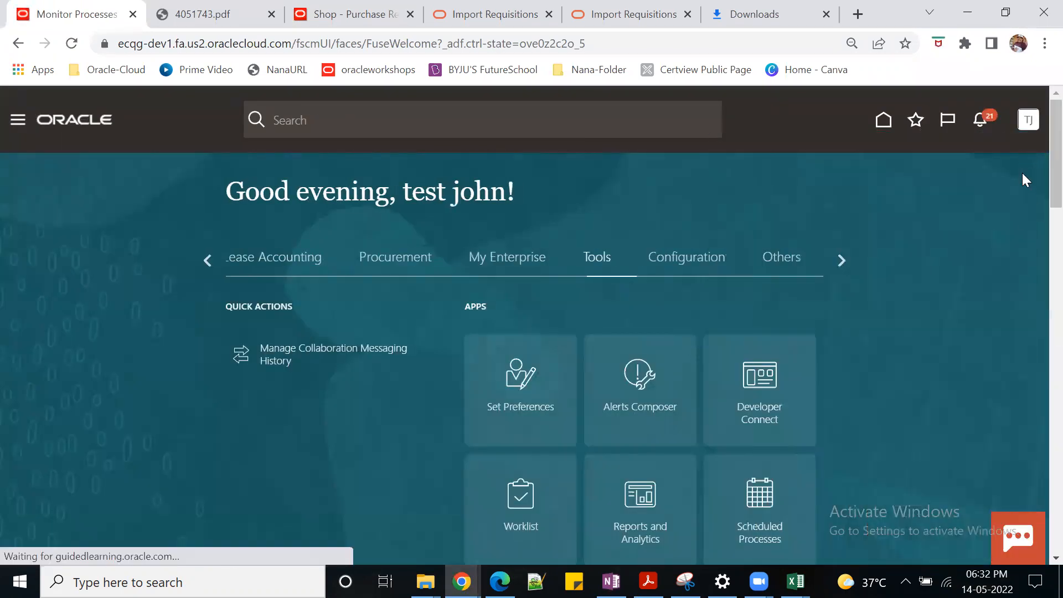
{"action": "left_click", "coordinate": [384, 264]}
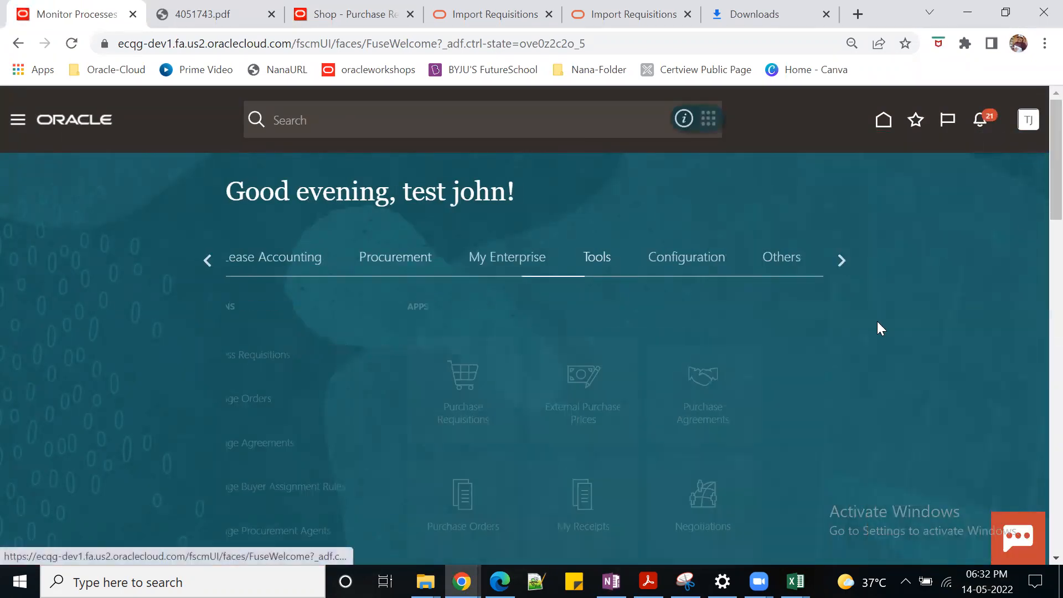
{"action": "left_click", "coordinate": [529, 416]}
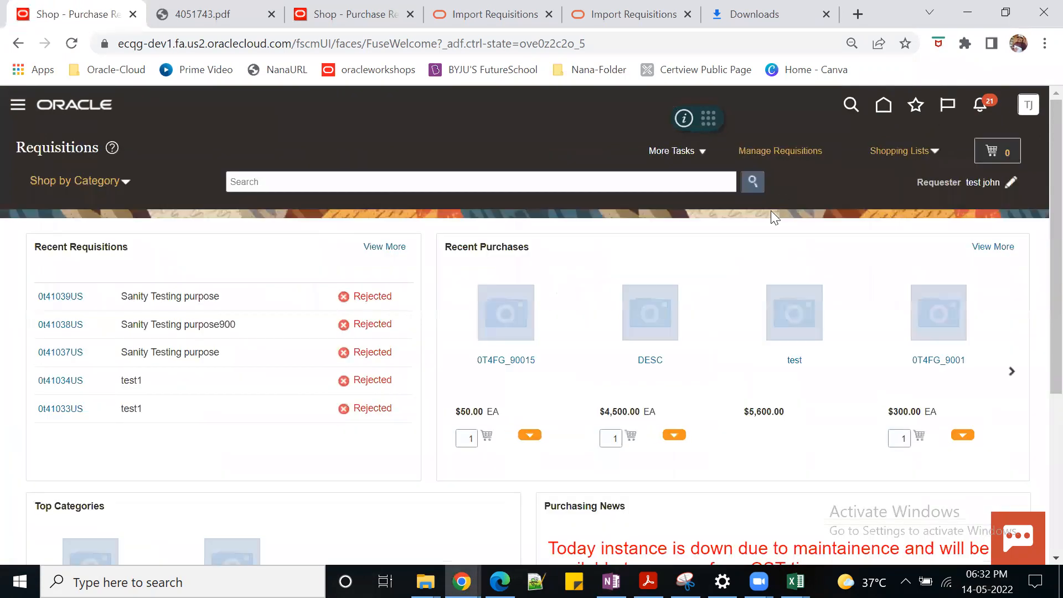
{"action": "left_click", "coordinate": [786, 152]}
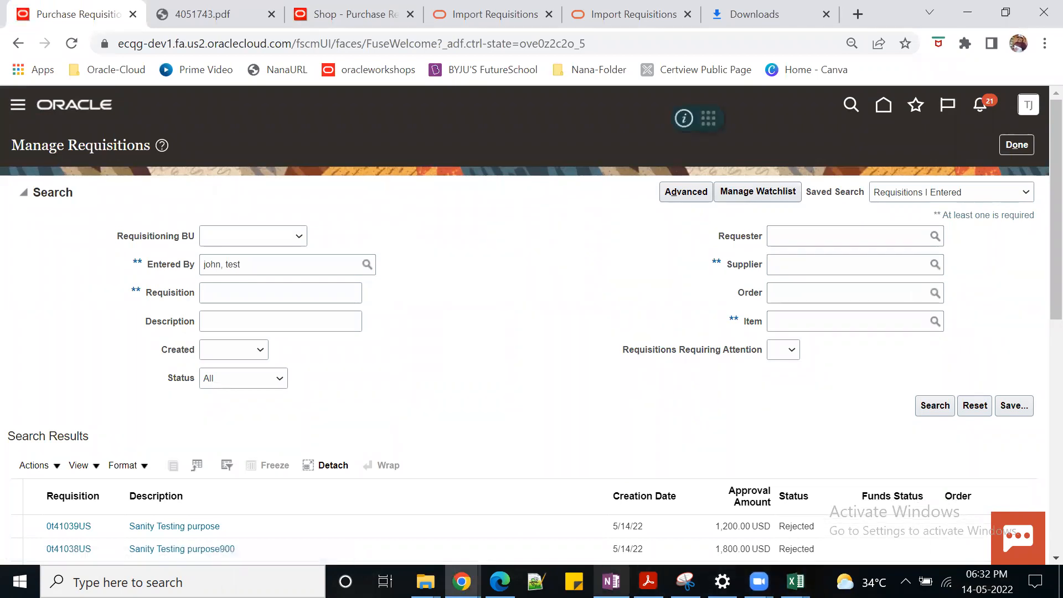
- Copy the first recorded requisition number from OneNote and open the matching requisition, "Sanity Testing purpose900", in Chrome
{"action": "left_click", "coordinate": [611, 582]}
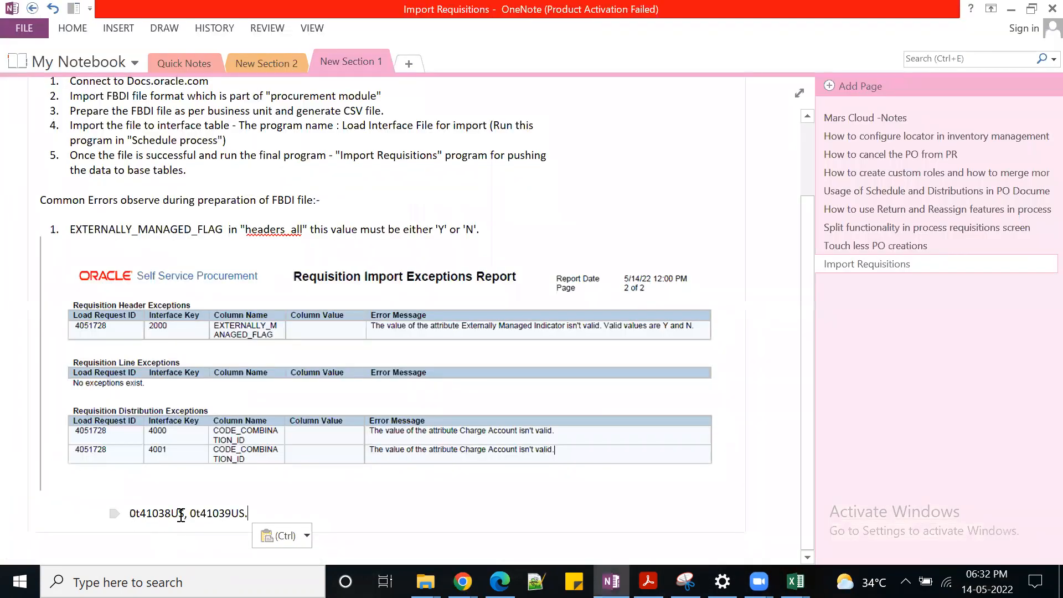
{"action": "left_click_drag", "start_coordinate": [185, 517], "coordinate": [132, 518]}
{"action": "key", "text": "ctrl+c"}
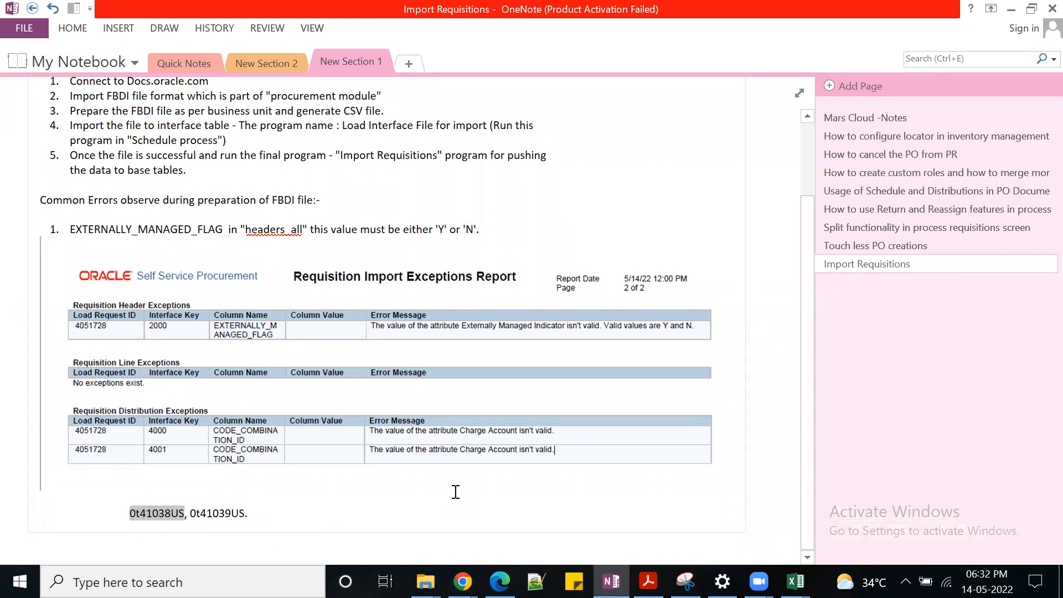
{"action": "key", "text": "alt+Tab"}
{"action": "scroll", "coordinate": [349, 382], "scroll_direction": "down", "scroll_amount": 1}
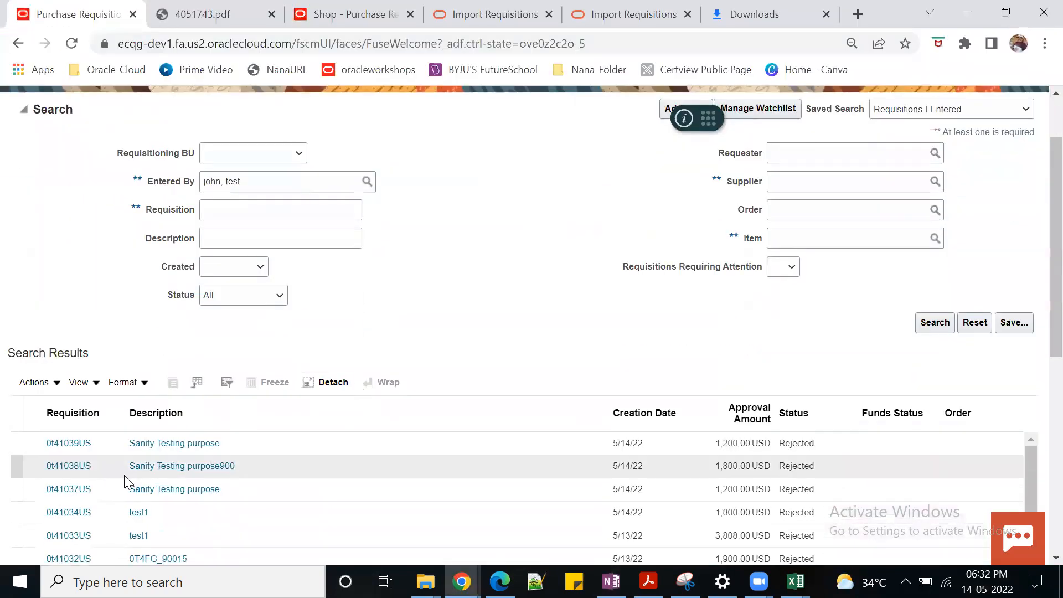
{"action": "left_click", "coordinate": [61, 466]}
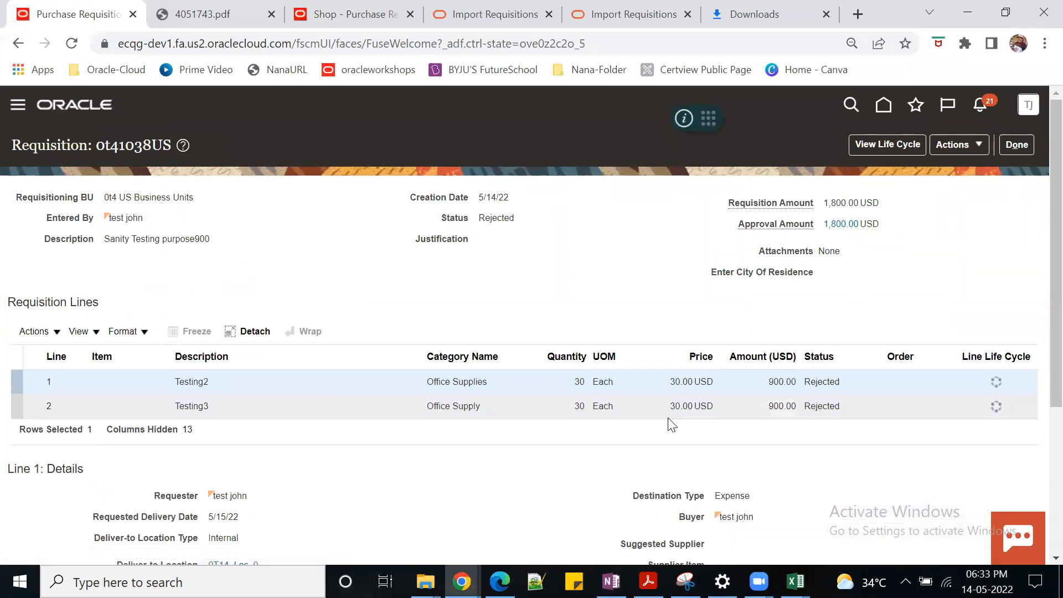
- Examine the details and billing of requisition lines Testing2 and Testing3, and return to Manage Requisitions
{"action": "scroll", "coordinate": [504, 424], "scroll_direction": "down", "scroll_amount": 3}
{"action": "scroll", "coordinate": [499, 422], "scroll_direction": "down", "scroll_amount": 1}
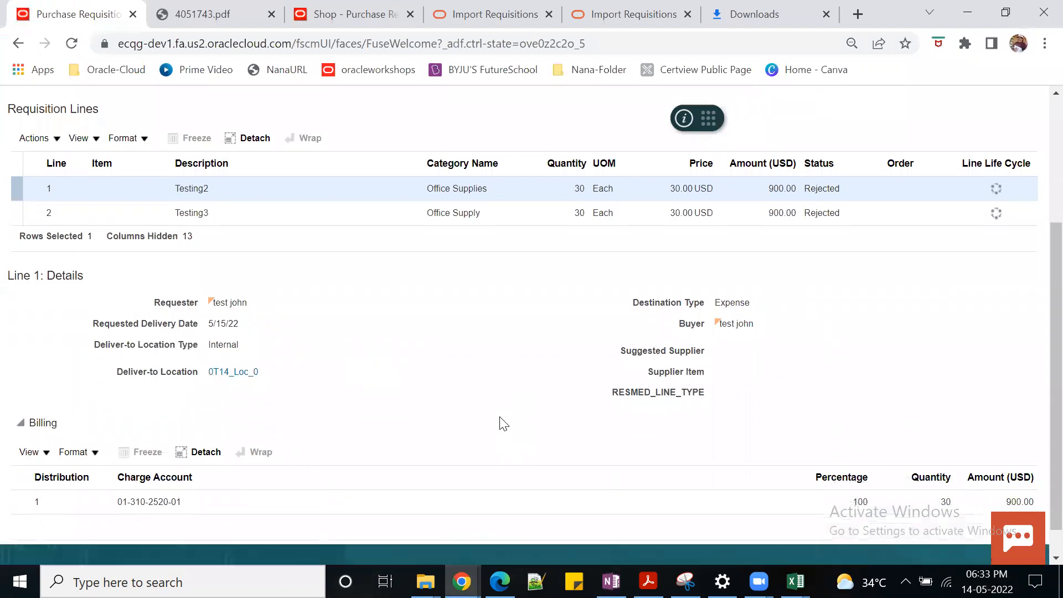
{"action": "scroll", "coordinate": [499, 420], "scroll_direction": "up", "scroll_amount": 4}
{"action": "left_click", "coordinate": [280, 399]}
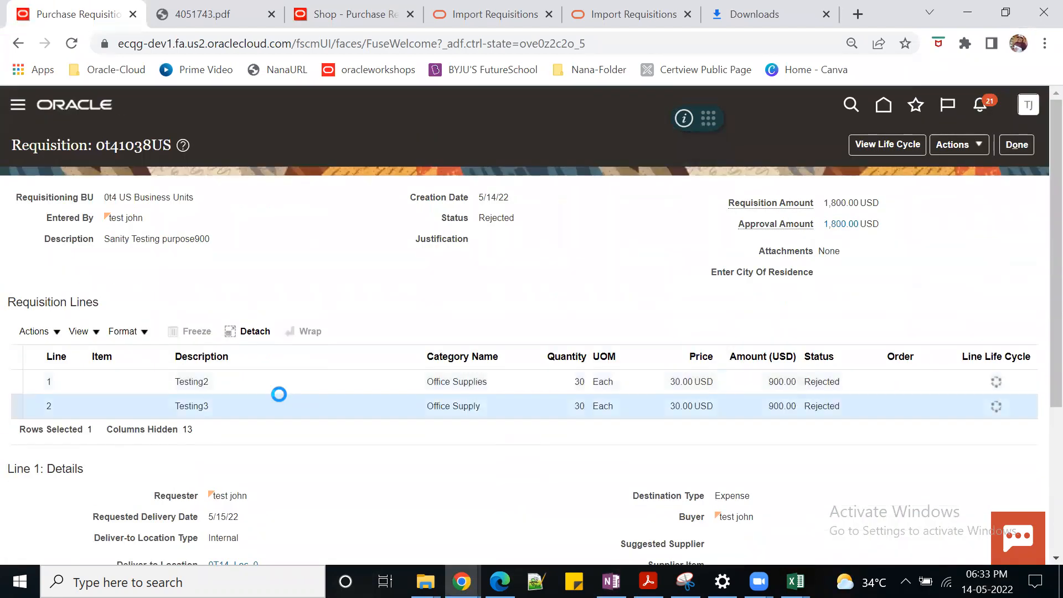
{"action": "scroll", "coordinate": [445, 479], "scroll_direction": "down", "scroll_amount": 3}
{"action": "scroll", "coordinate": [445, 478], "scroll_direction": "up", "scroll_amount": 3}
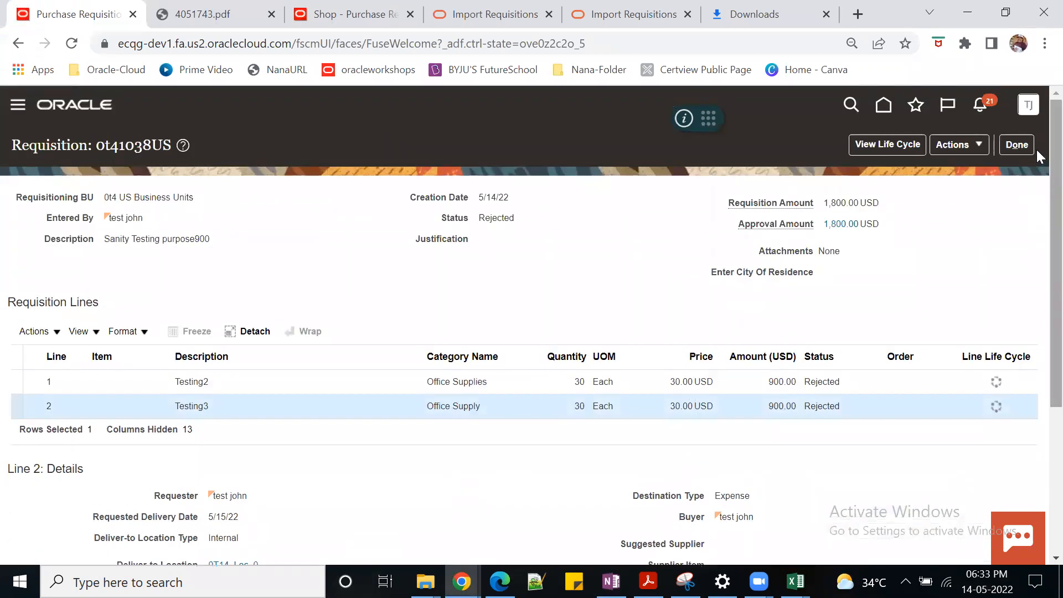
{"action": "left_click", "coordinate": [1017, 145]}
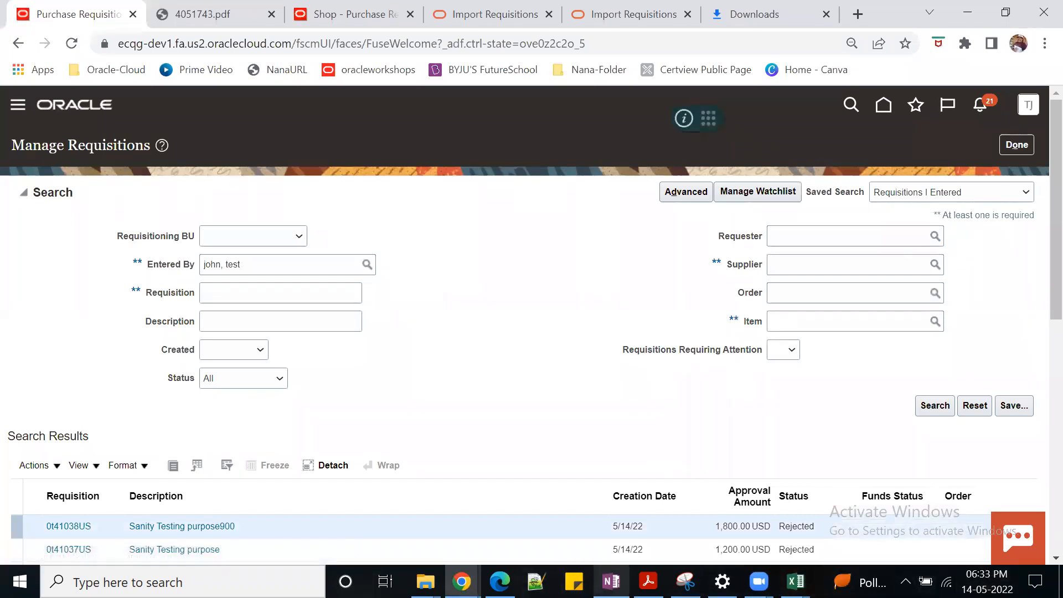
- Switch to OneNote to view the Import Requisitions notes with the recorded requisition numbers
{"action": "mouse_move", "coordinate": [612, 582]}
{"action": "left_click", "coordinate": [600, 545]}
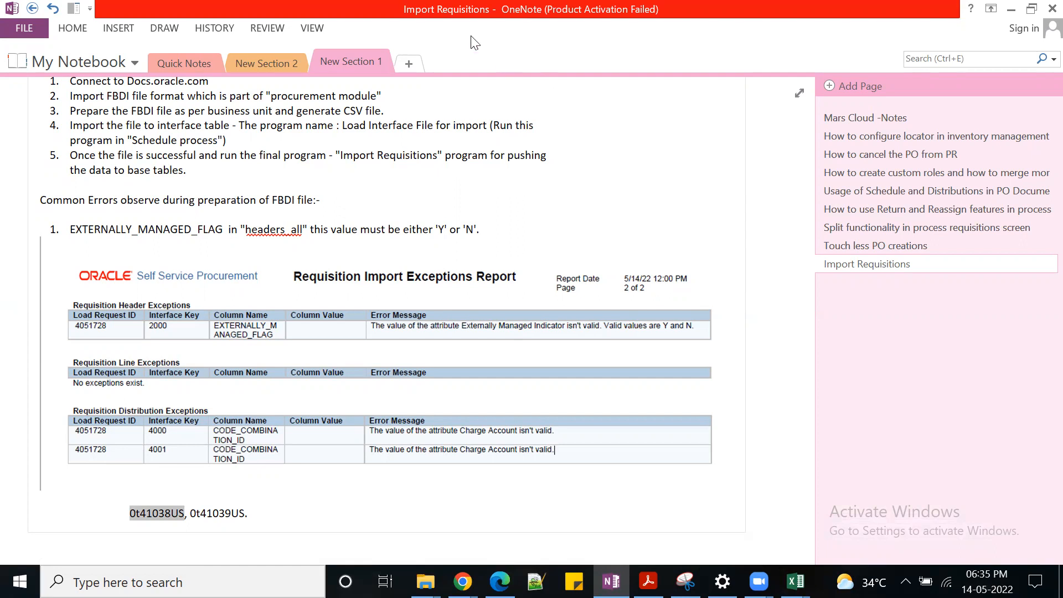
{"action": "key", "text": "alt+Tab"}
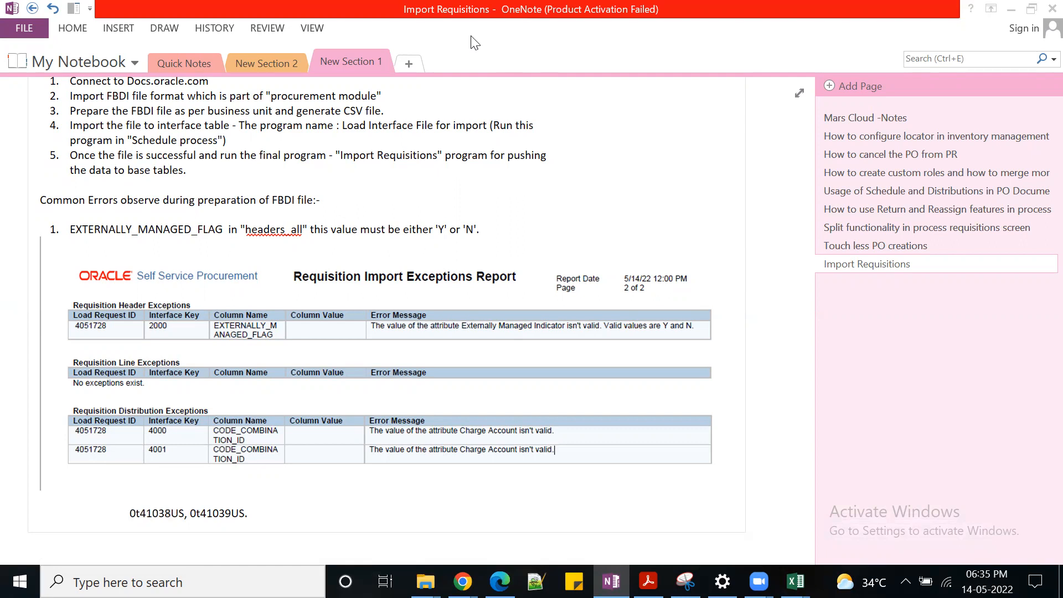